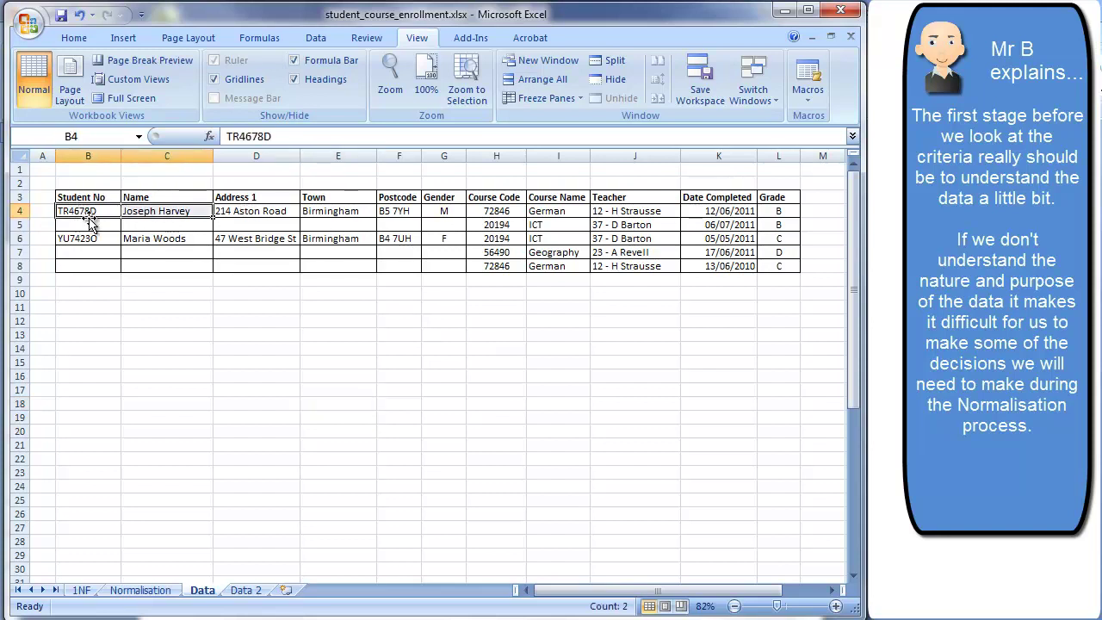
- On the Data sheet, highlight each student's rows, the German course and the header row of field names
drag(89, 212, 569, 267)
click(491, 210)
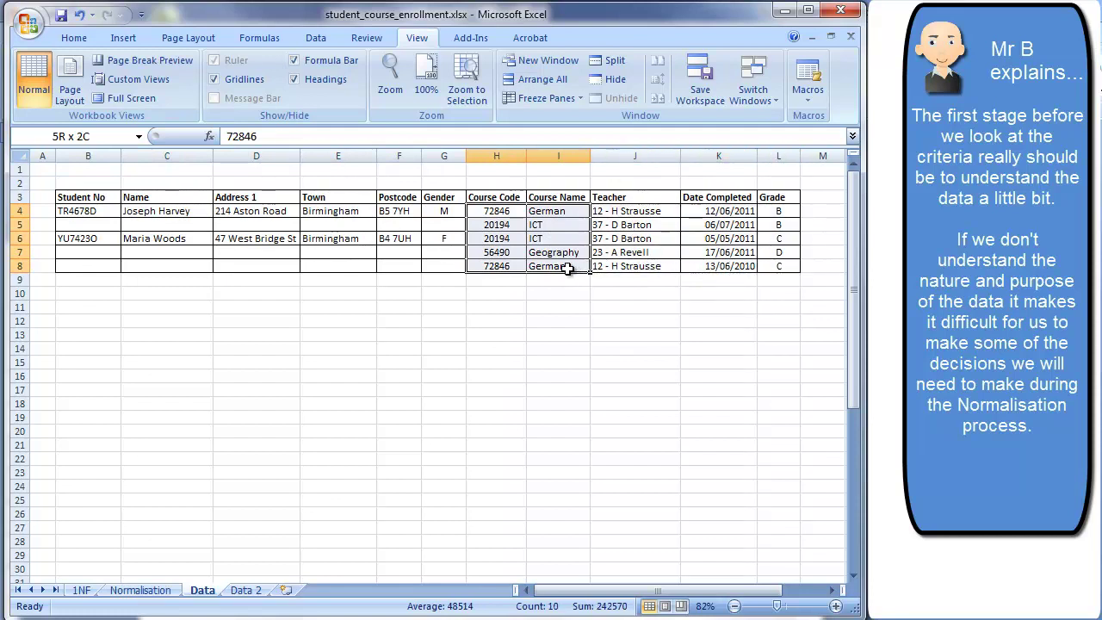
drag(508, 216, 780, 222)
click(552, 212)
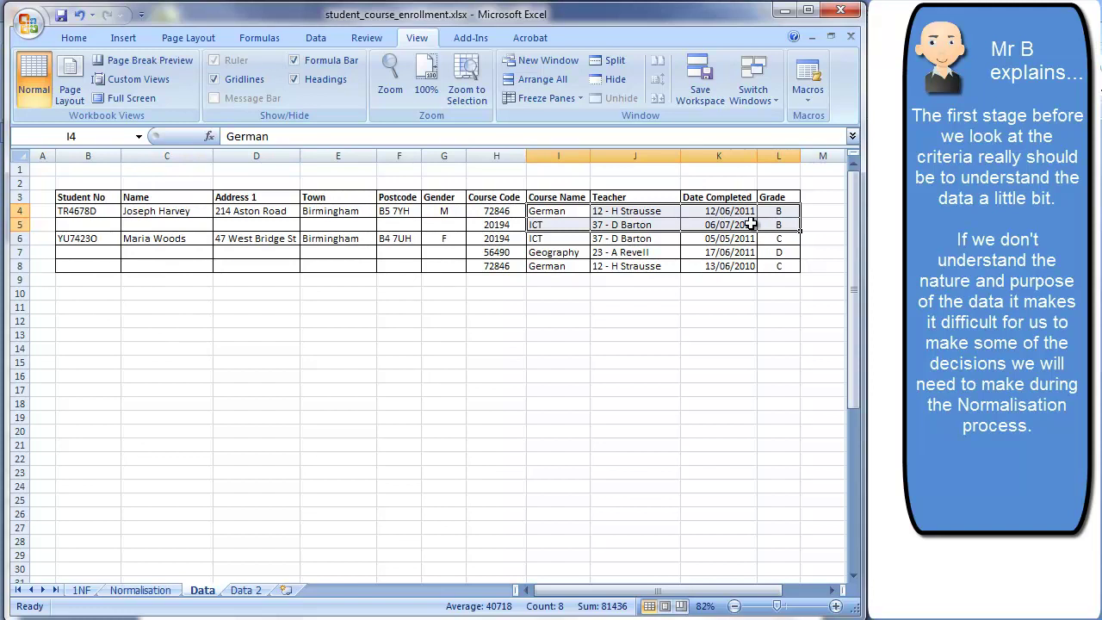
drag(104, 239, 766, 266)
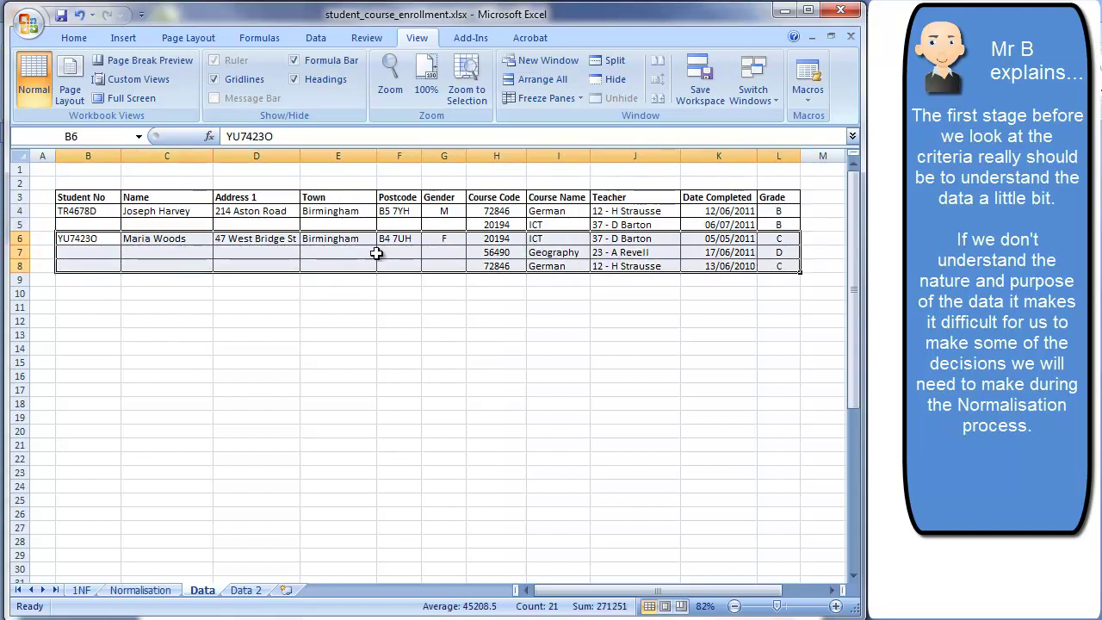
drag(103, 211, 784, 225)
drag(89, 239, 781, 269)
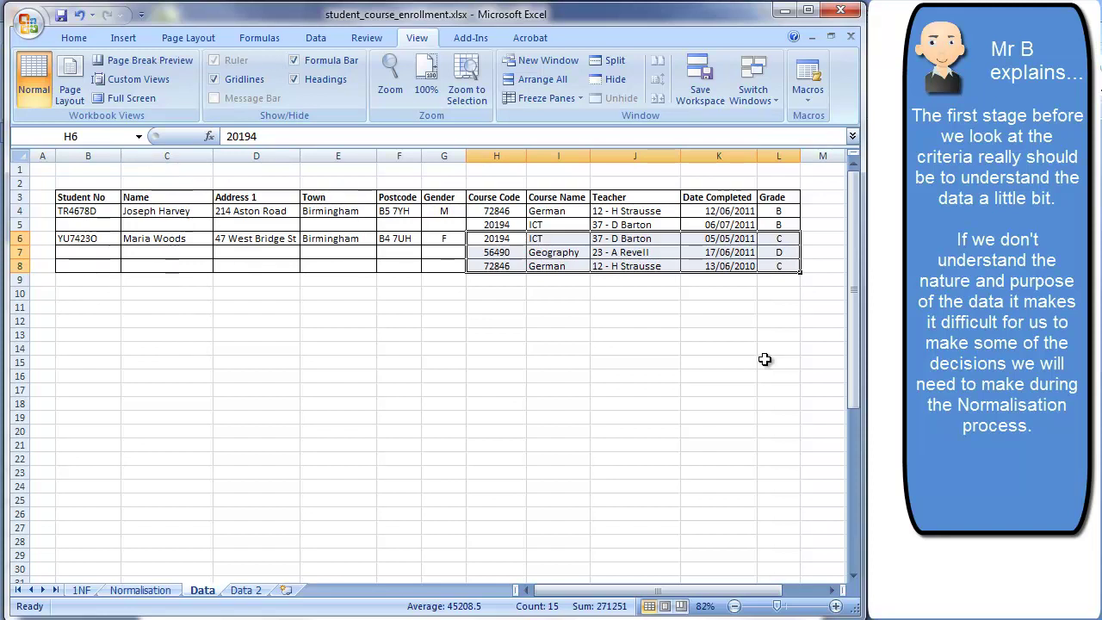
click(496, 303)
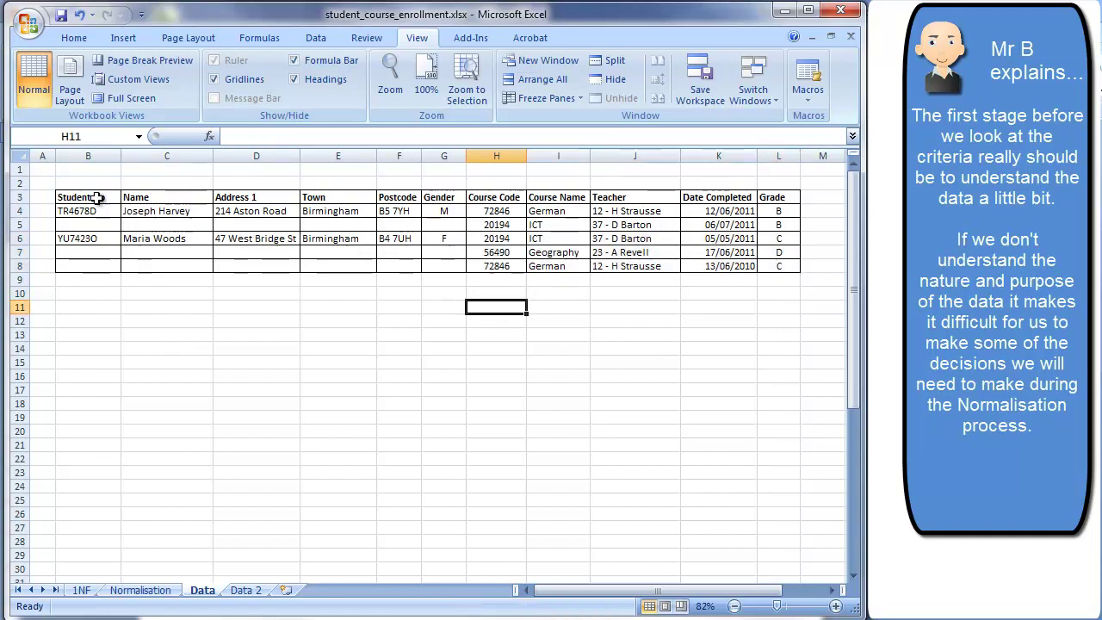
drag(98, 198, 775, 198)
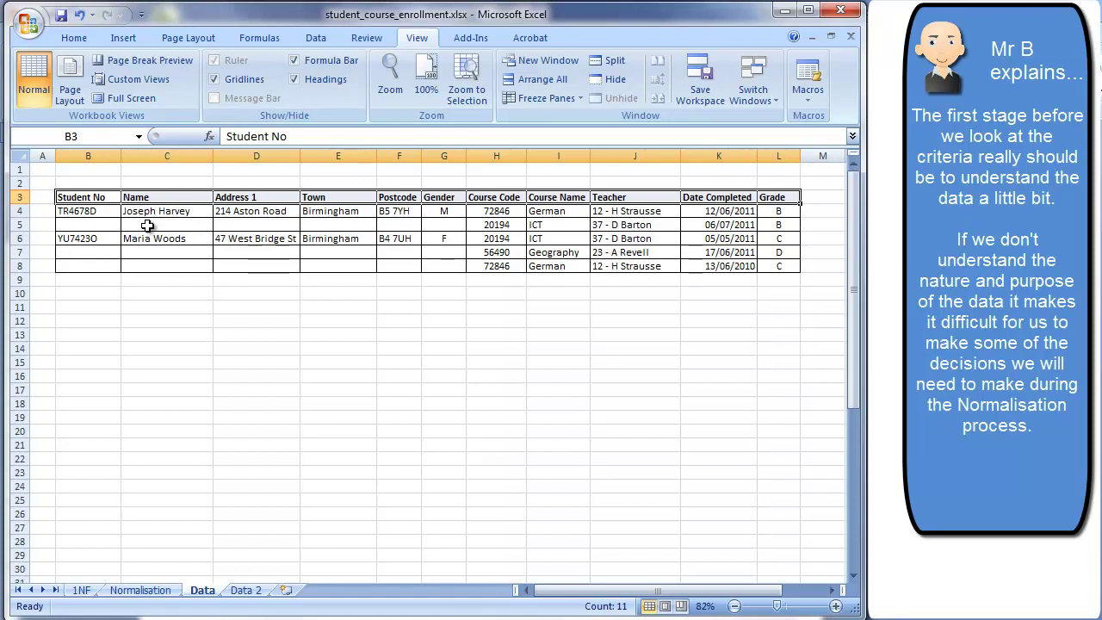
- Highlight the UNF field list and empty 1NF column on Normalisation, then view Data 2 and 1NF
click(148, 595)
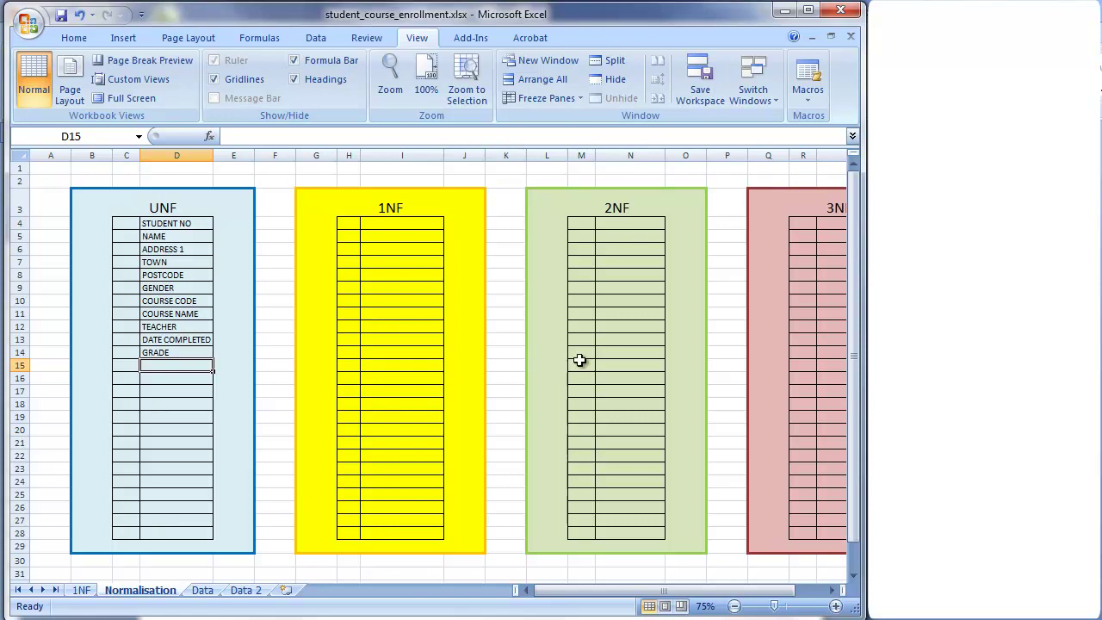
mouse_move(564, 596)
mouse_down()
mouse_move(677, 589)
mouse_move(551, 591)
mouse_up()
drag(172, 226, 172, 356)
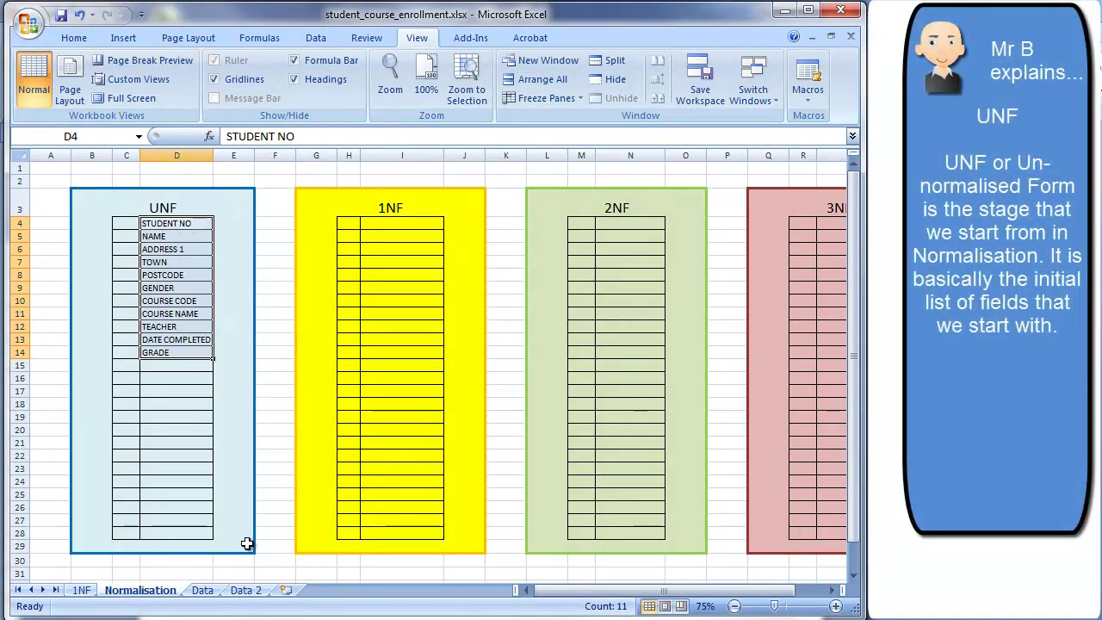
click(203, 591)
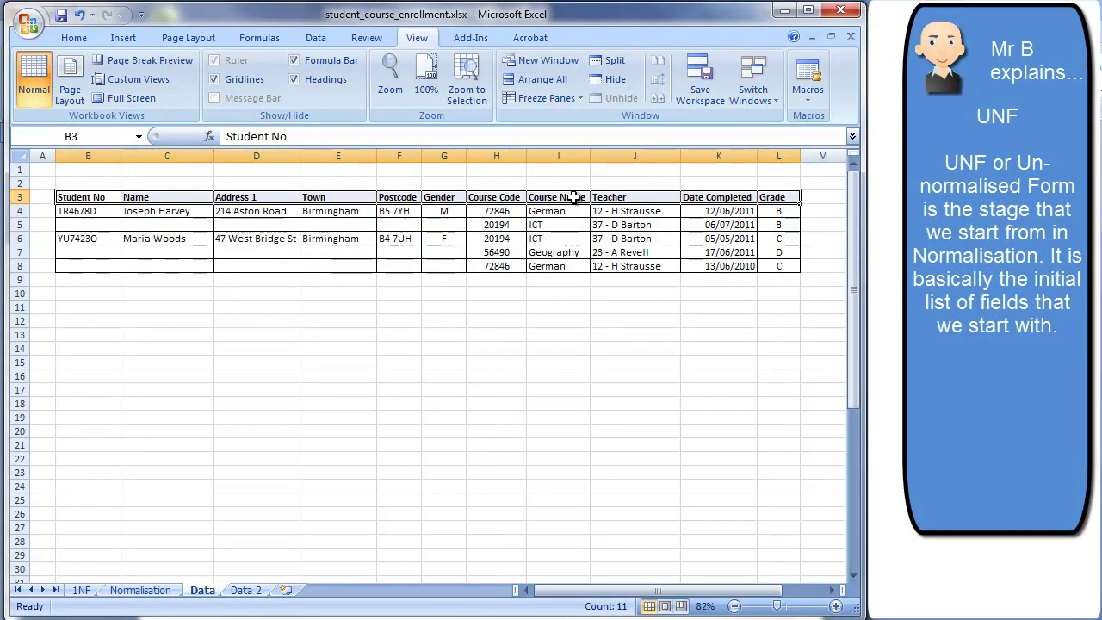
click(145, 591)
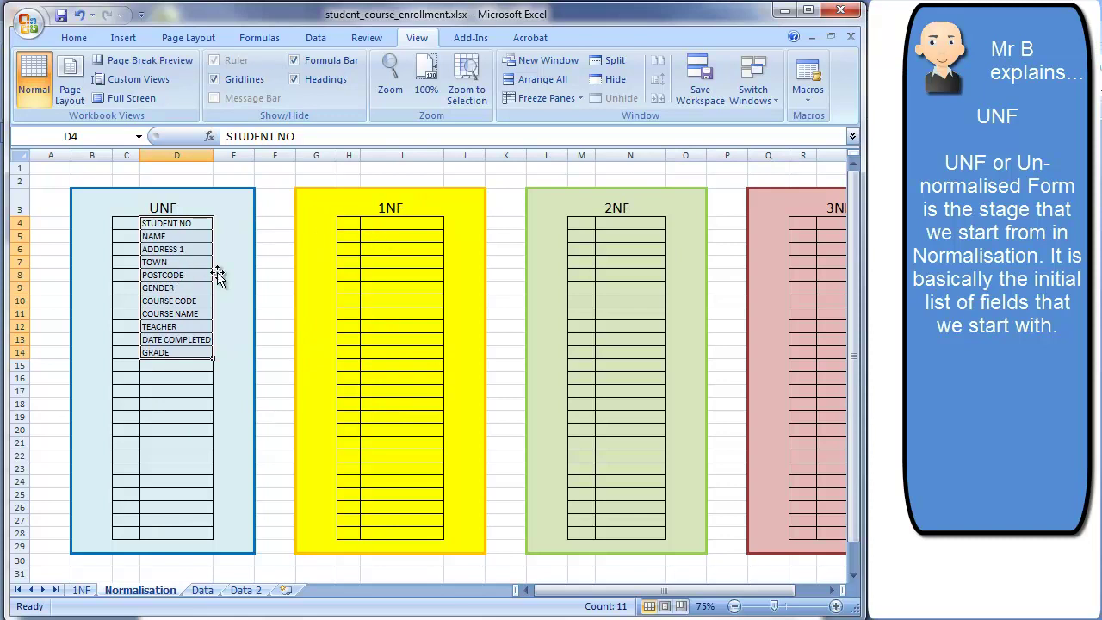
drag(385, 226, 408, 483)
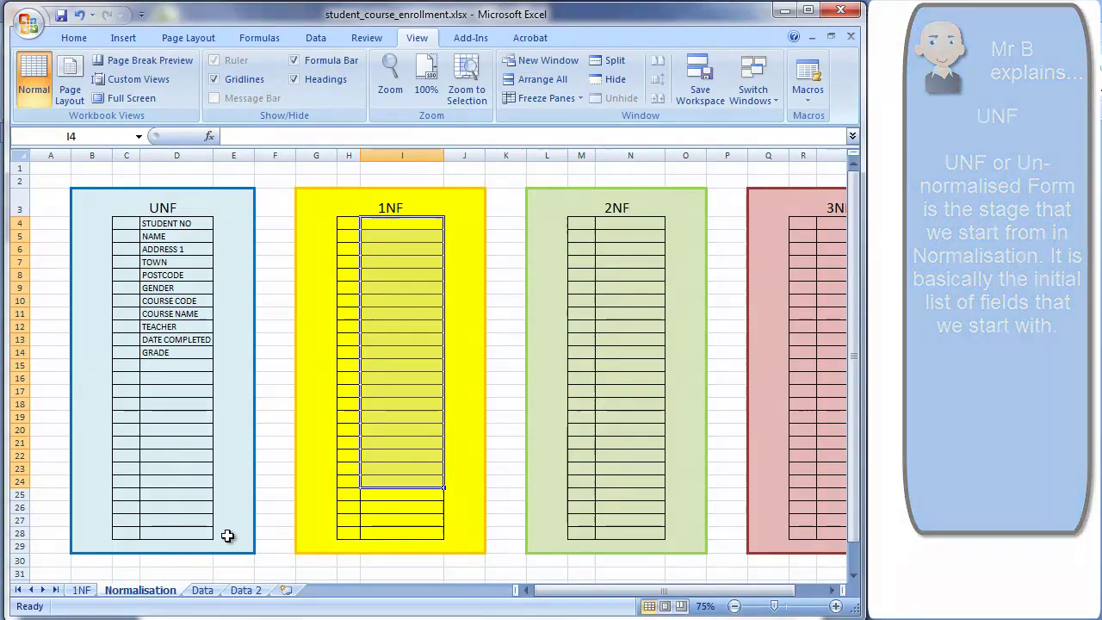
click(241, 592)
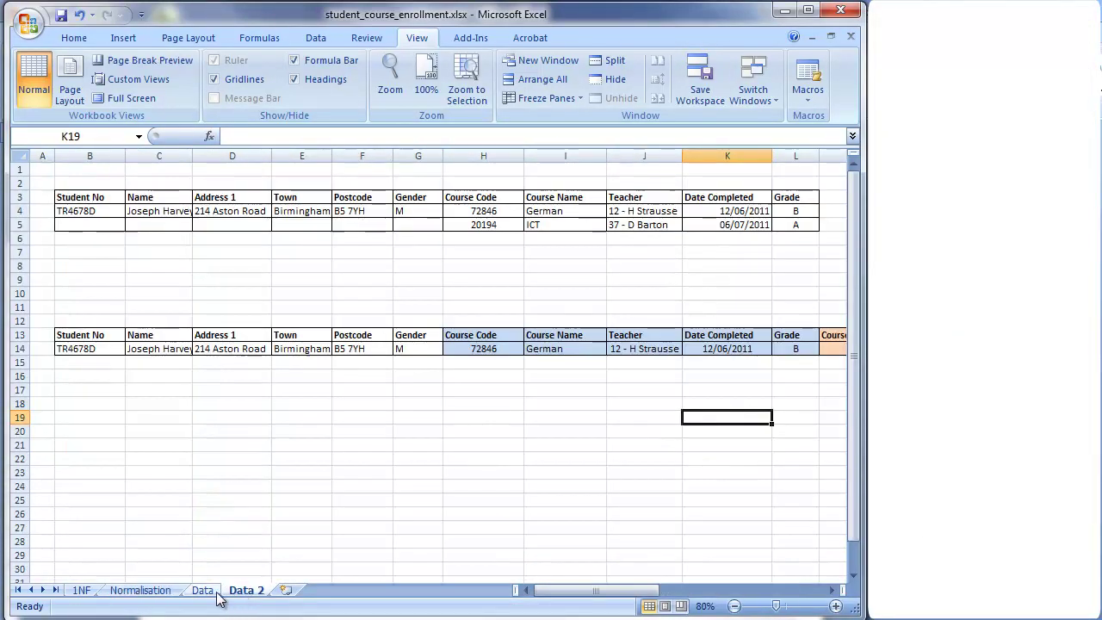
click(83, 591)
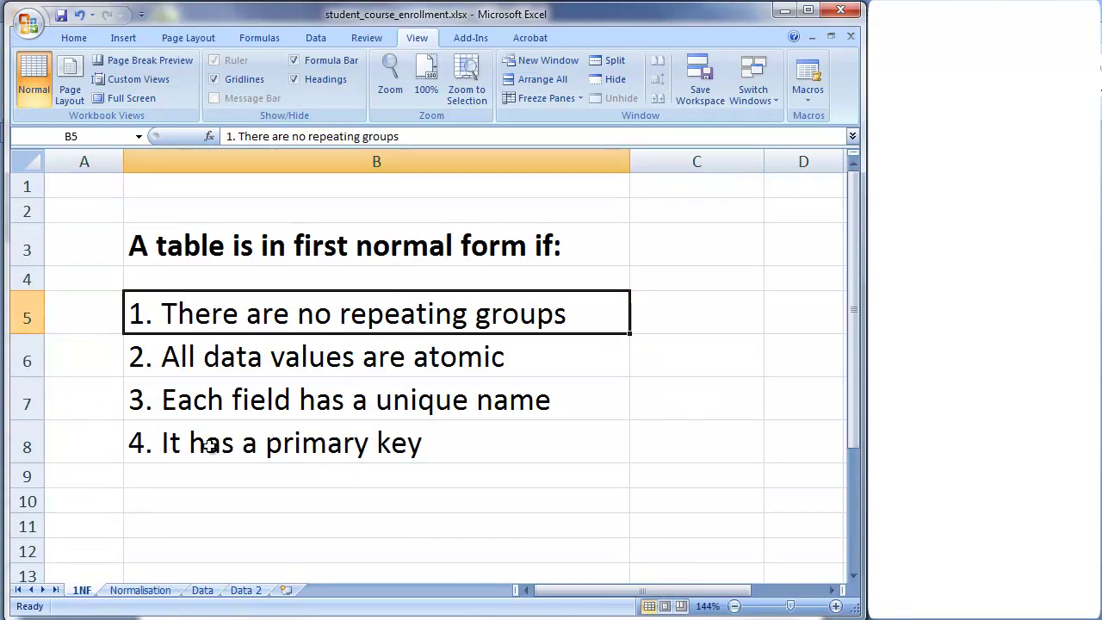
- On the Data sheet, highlight each student's details and the first student's course rows 72846 and 20194
click(203, 591)
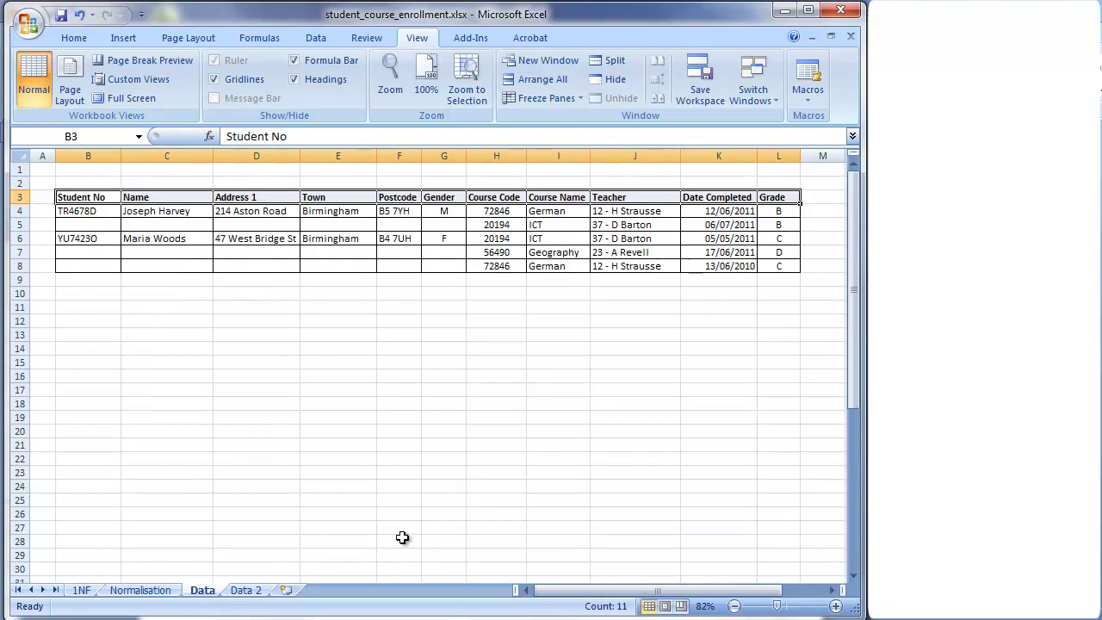
click(495, 446)
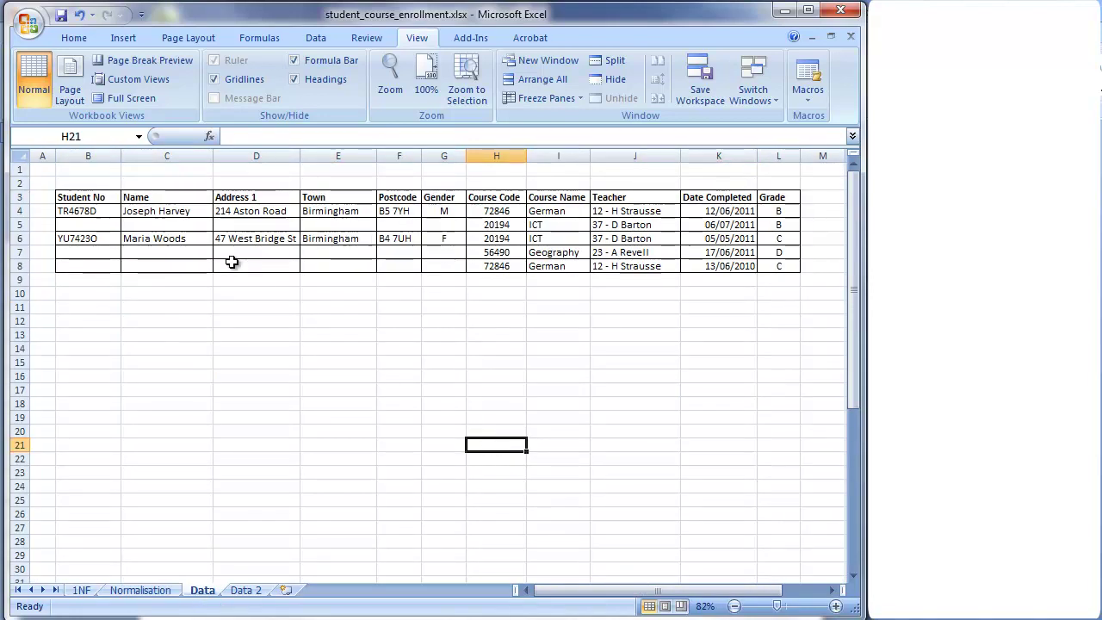
drag(79, 211, 776, 224)
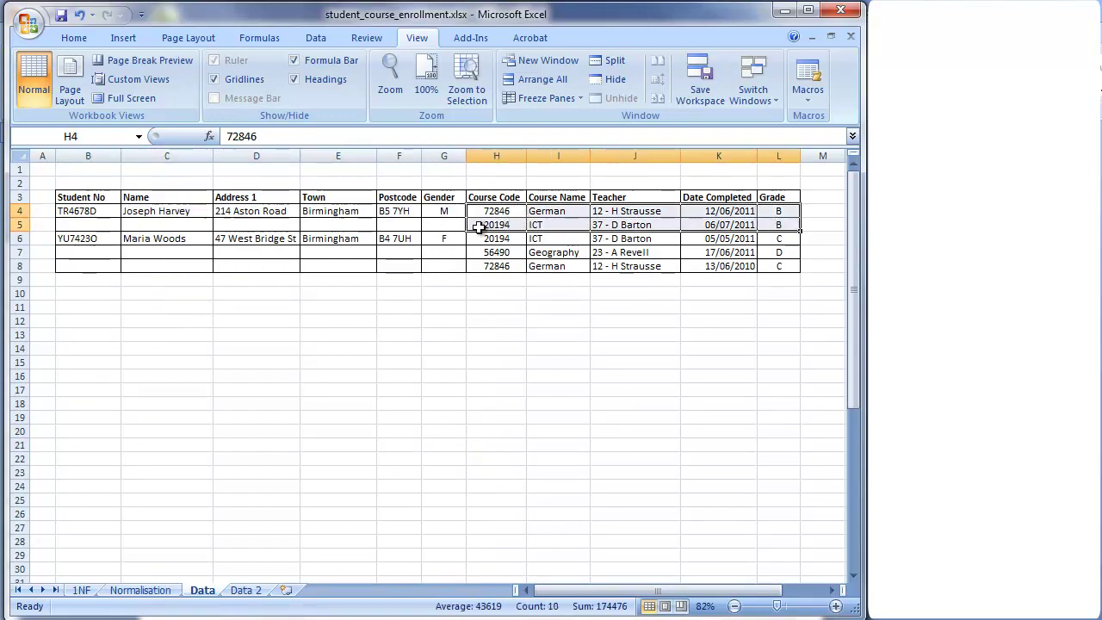
drag(183, 244, 383, 248)
drag(495, 243, 778, 267)
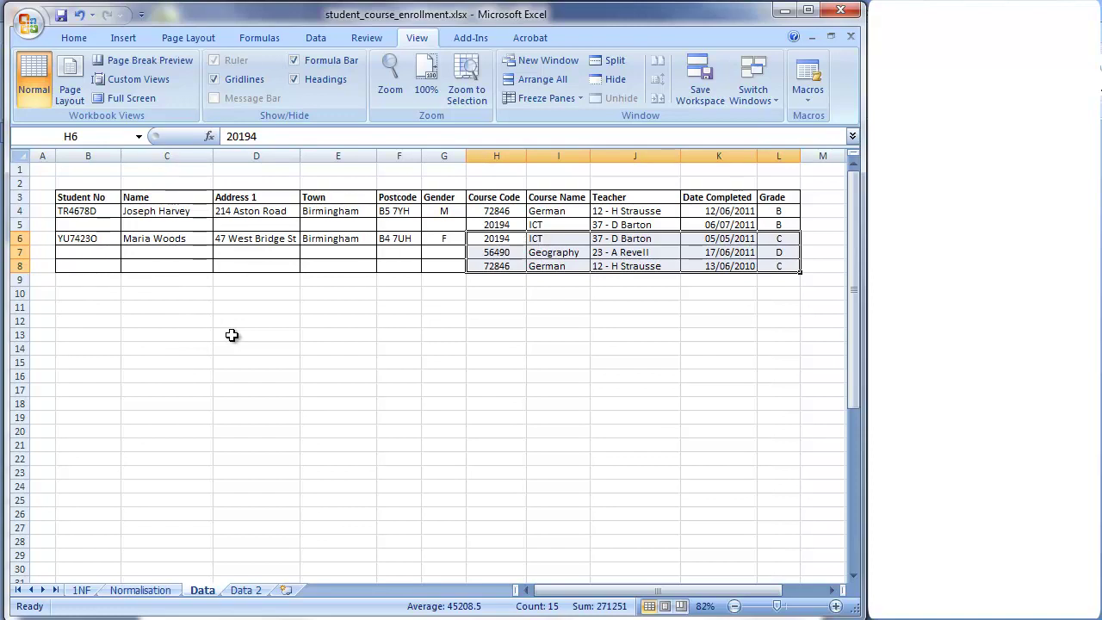
click(459, 320)
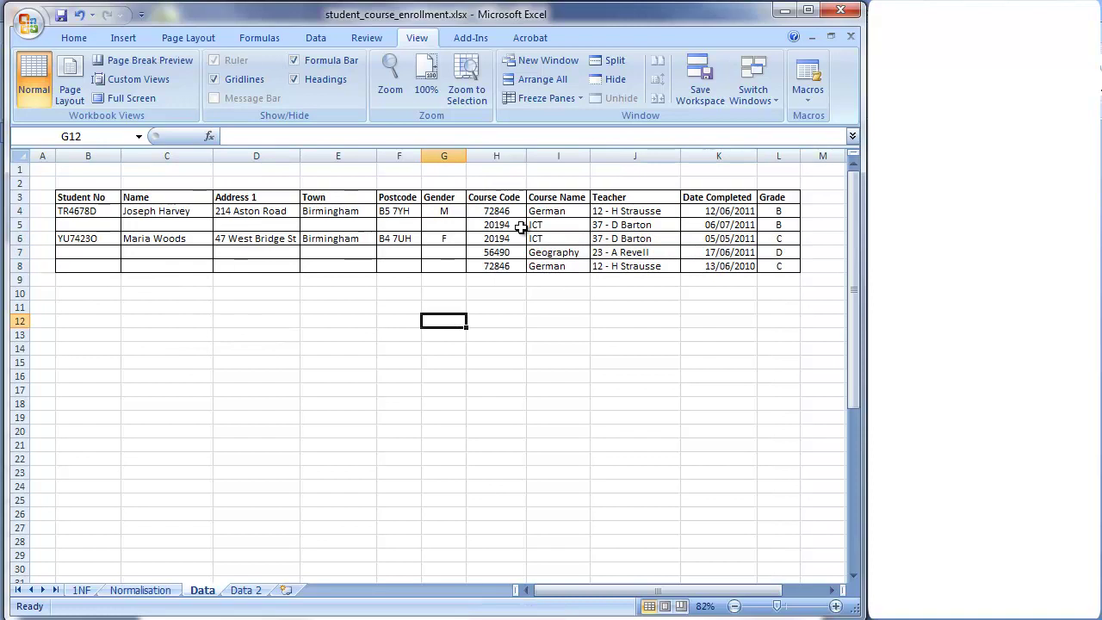
drag(485, 211, 762, 211)
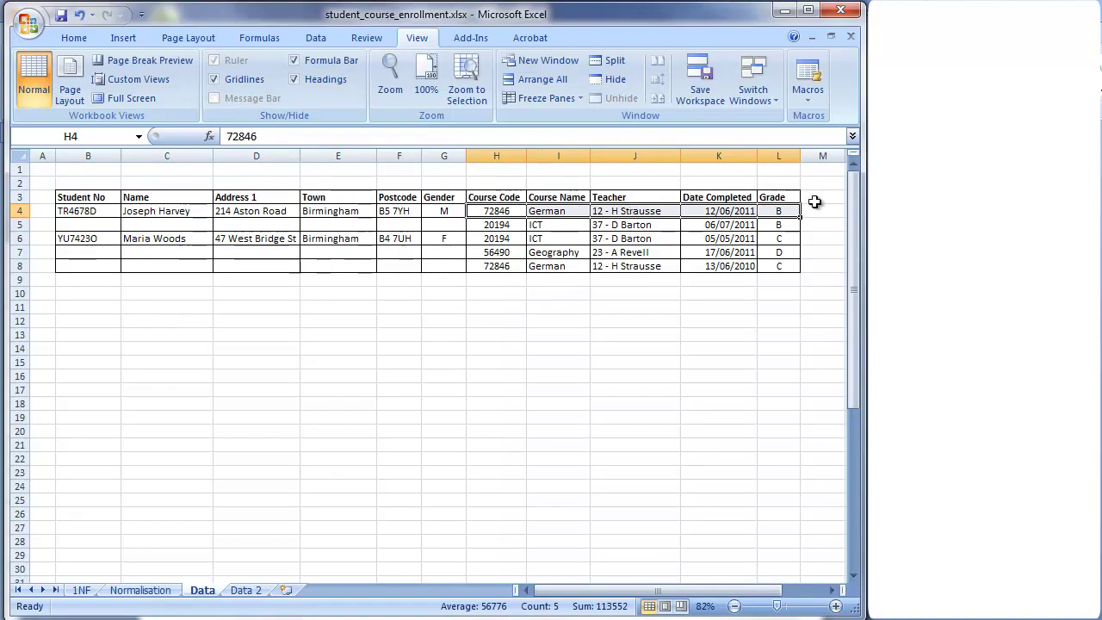
drag(505, 212, 763, 226)
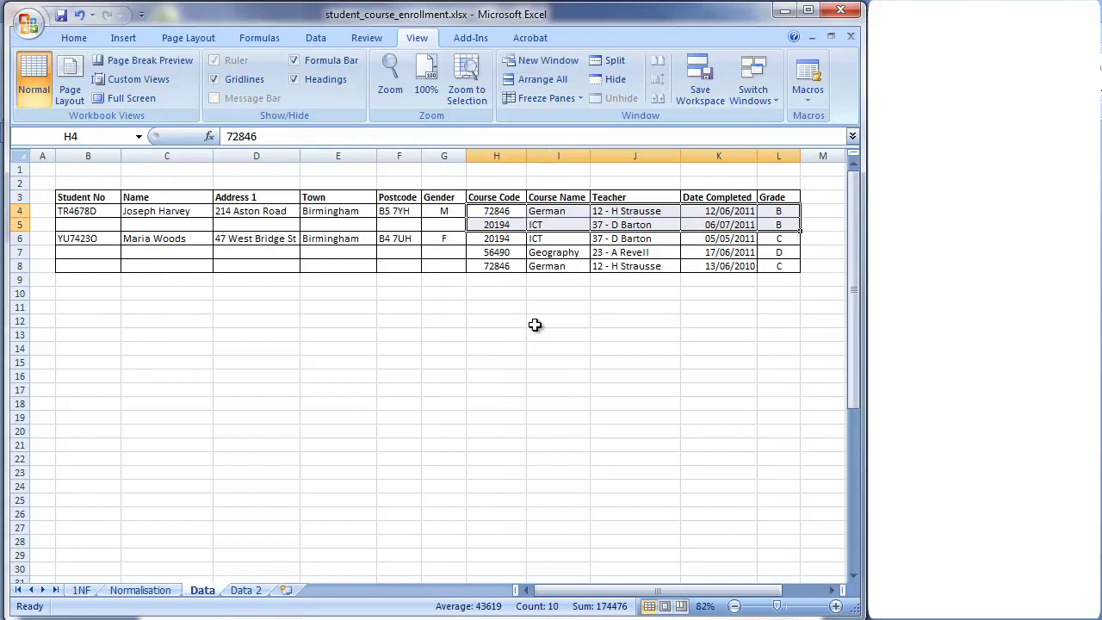
click(250, 591)
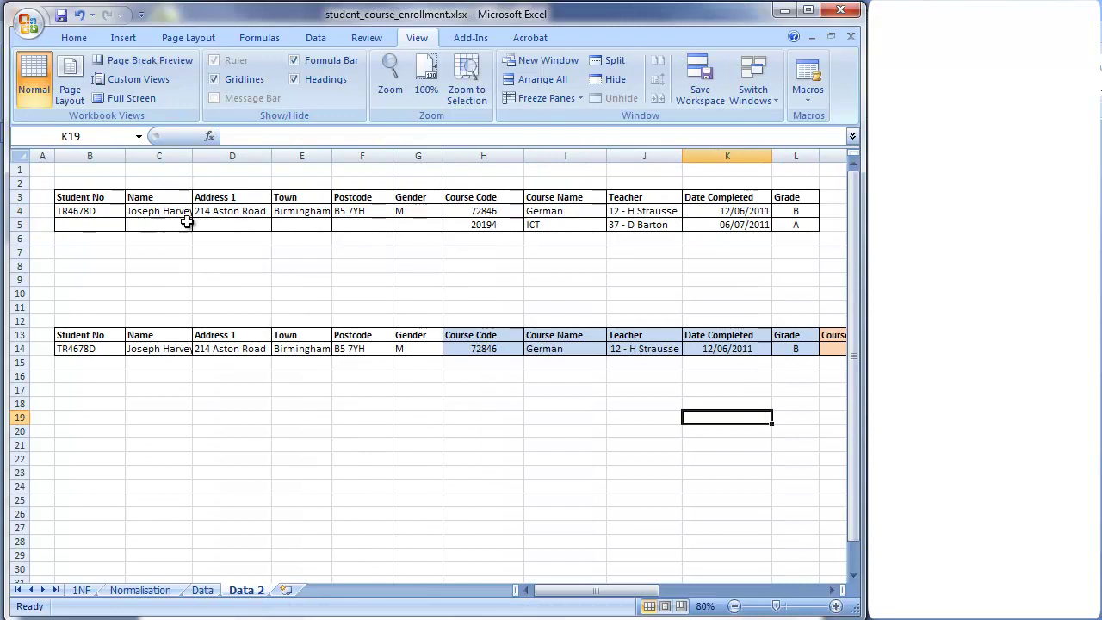
- Widen column C and highlight the first student's two course rows and blank personal fields in row 5
drag(192, 157, 198, 157)
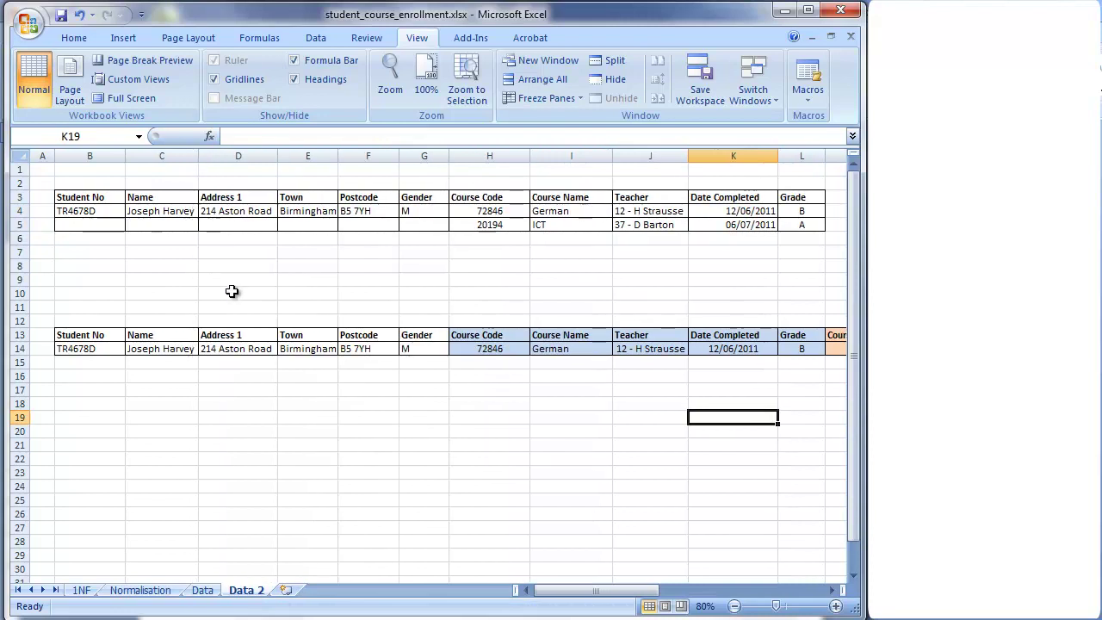
drag(94, 209, 791, 228)
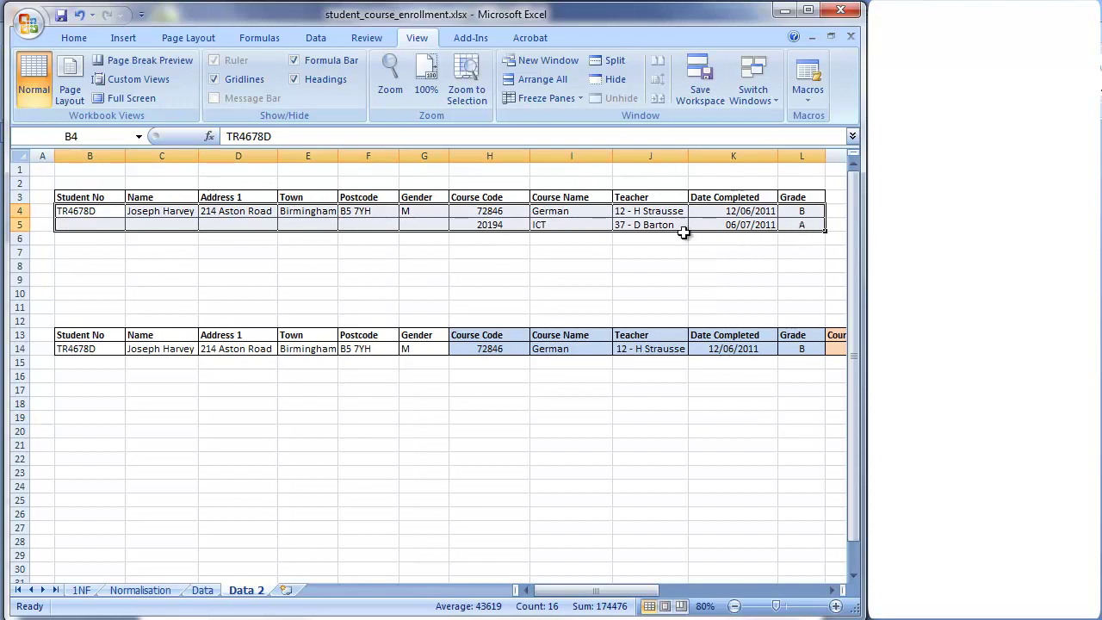
click(472, 251)
drag(121, 211, 793, 229)
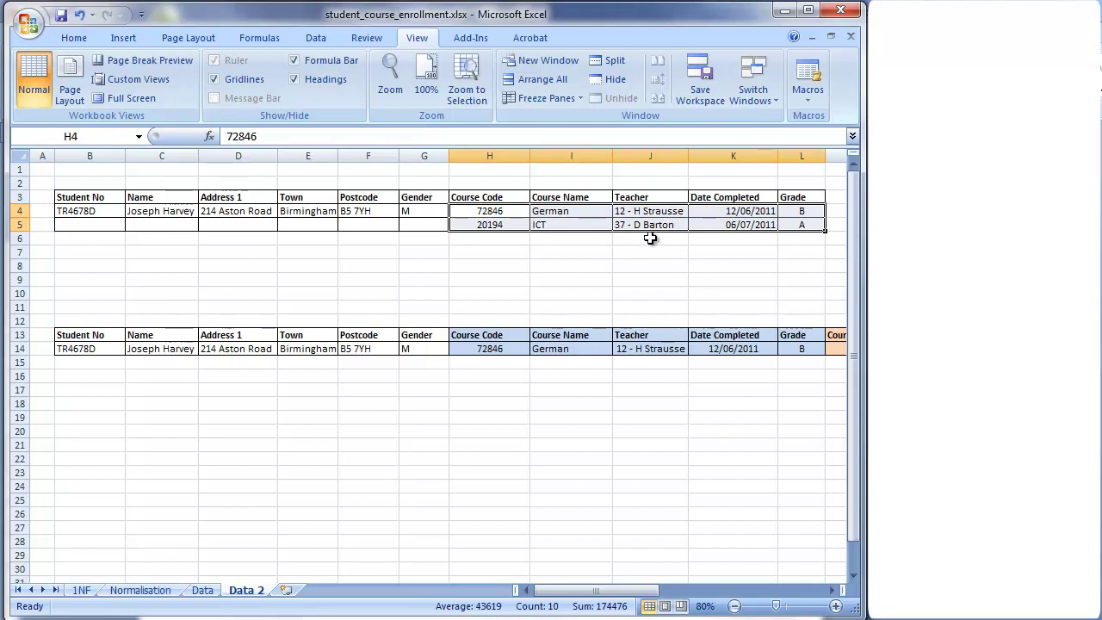
drag(104, 229, 427, 229)
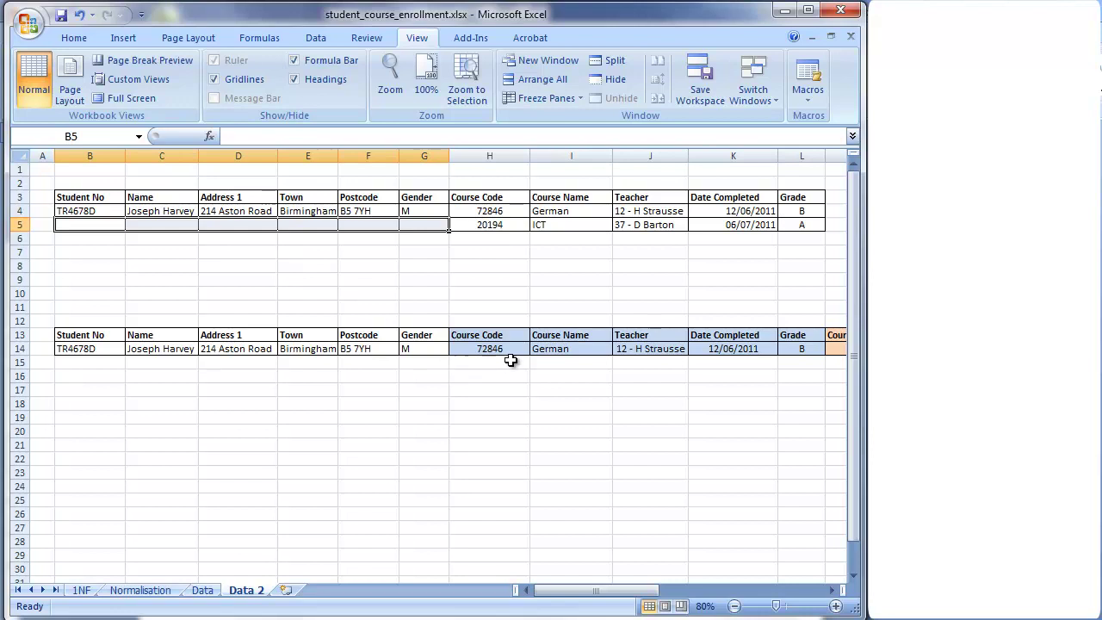
drag(567, 594, 596, 598)
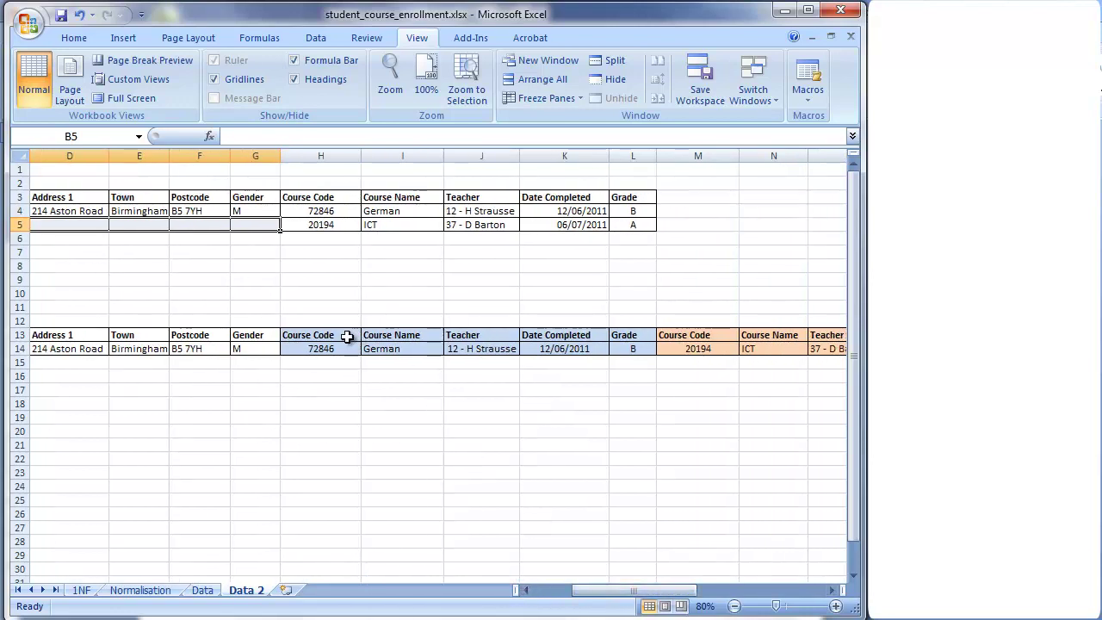
- Highlight the German and ICT course groups sitting side by side in row 14 with their headings
drag(320, 198, 634, 226)
drag(308, 337, 625, 349)
click(621, 389)
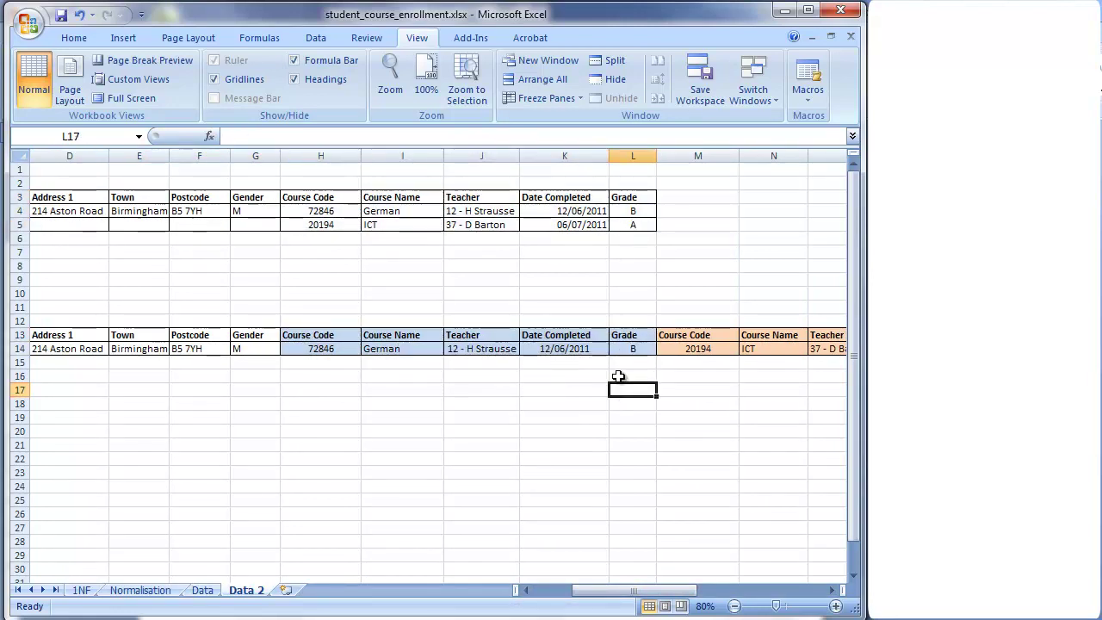
drag(626, 593, 664, 593)
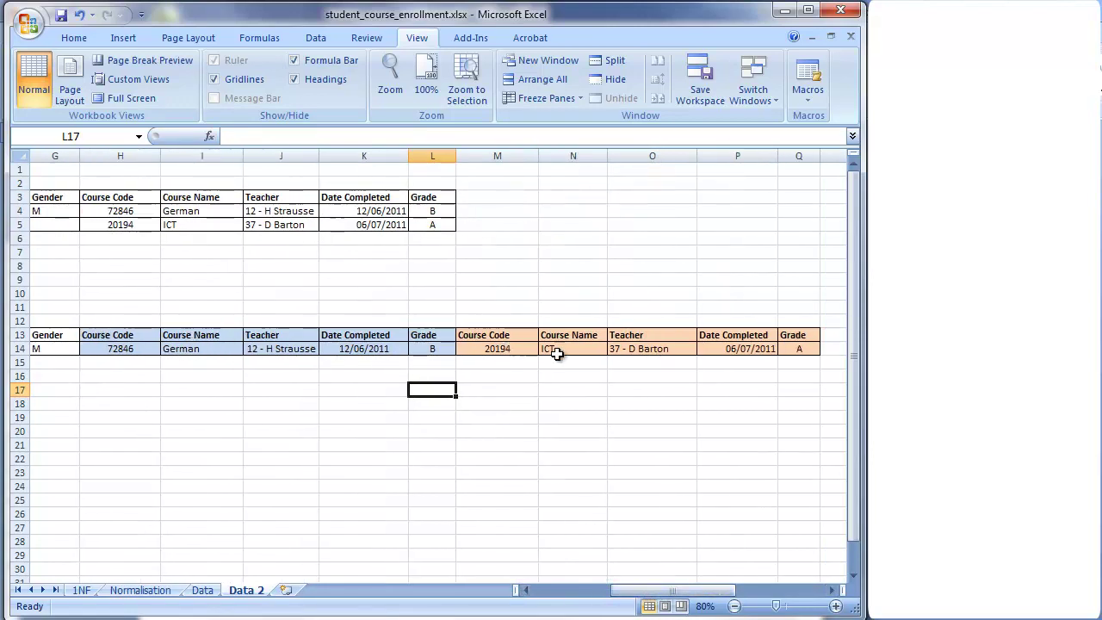
drag(108, 224, 433, 224)
drag(502, 348, 796, 351)
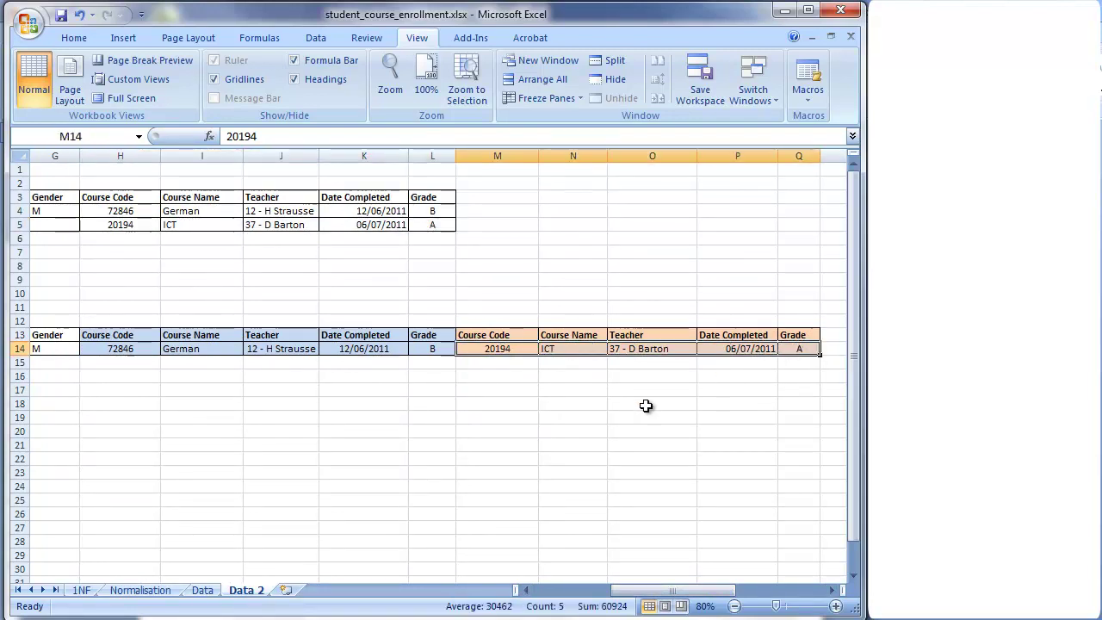
click(584, 402)
drag(89, 331, 796, 348)
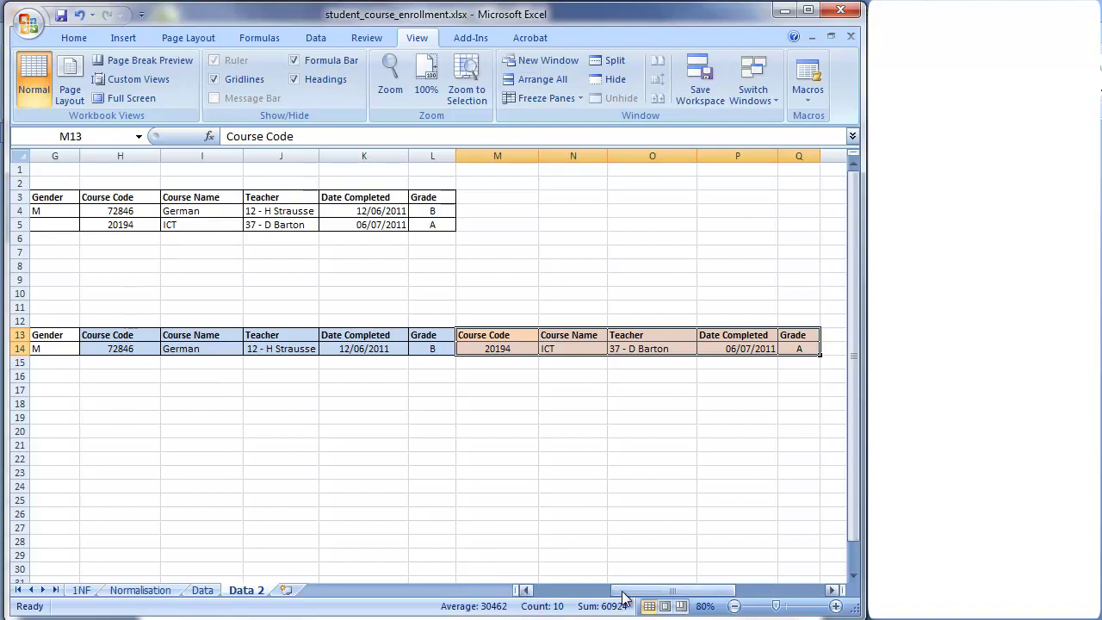
drag(627, 594, 554, 596)
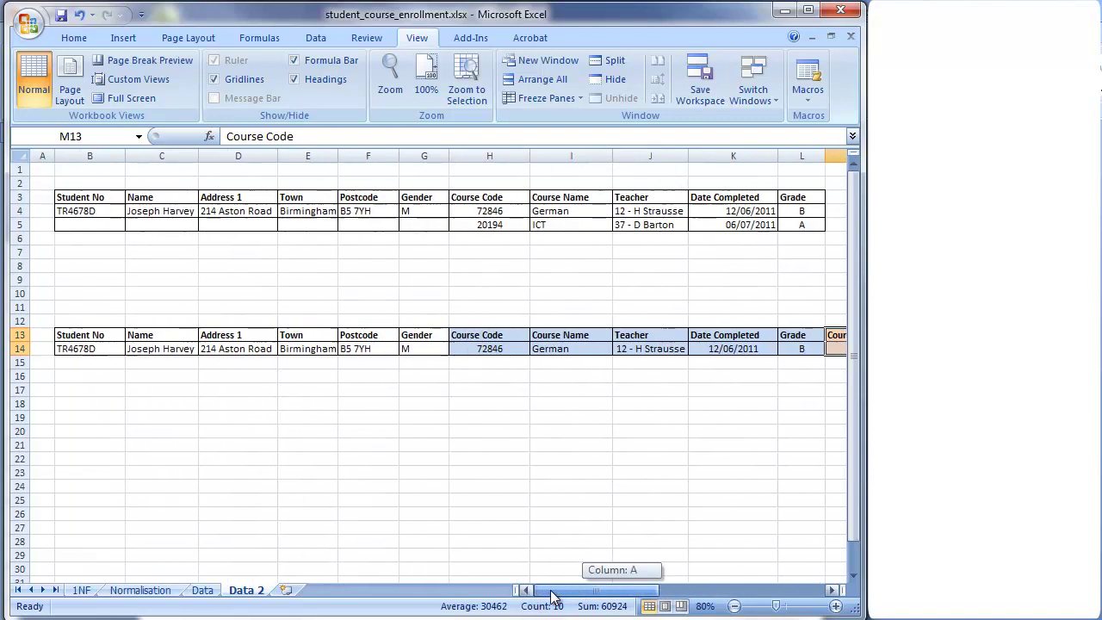
- Move course columns H3:L8 down to C12:G17 and auto-fit the Date Completed column
click(200, 593)
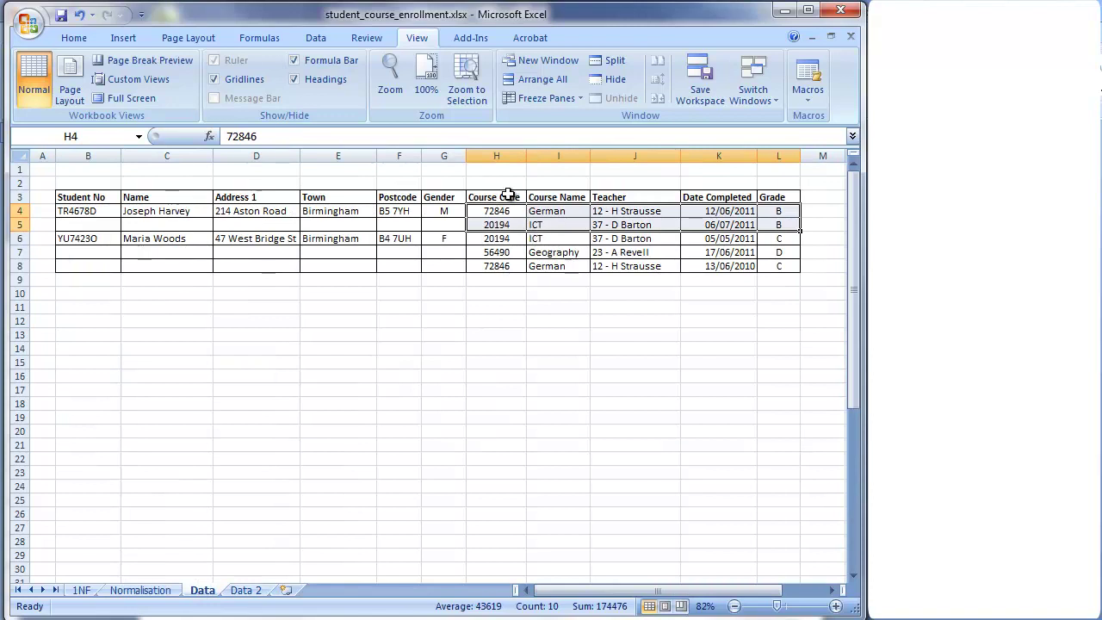
drag(506, 198, 769, 268)
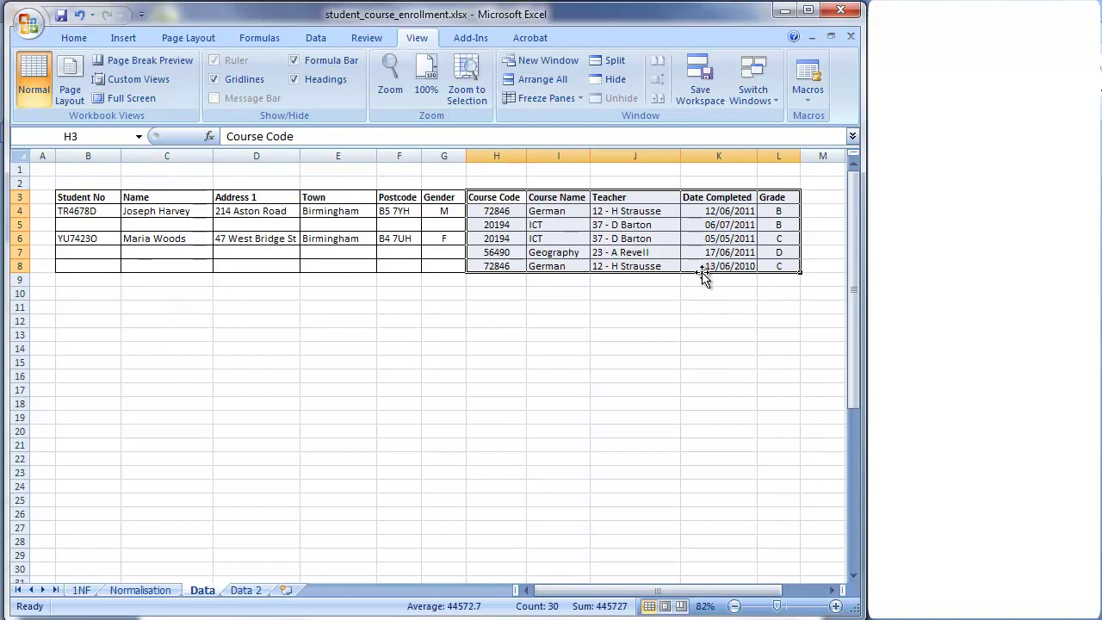
drag(702, 276, 321, 400)
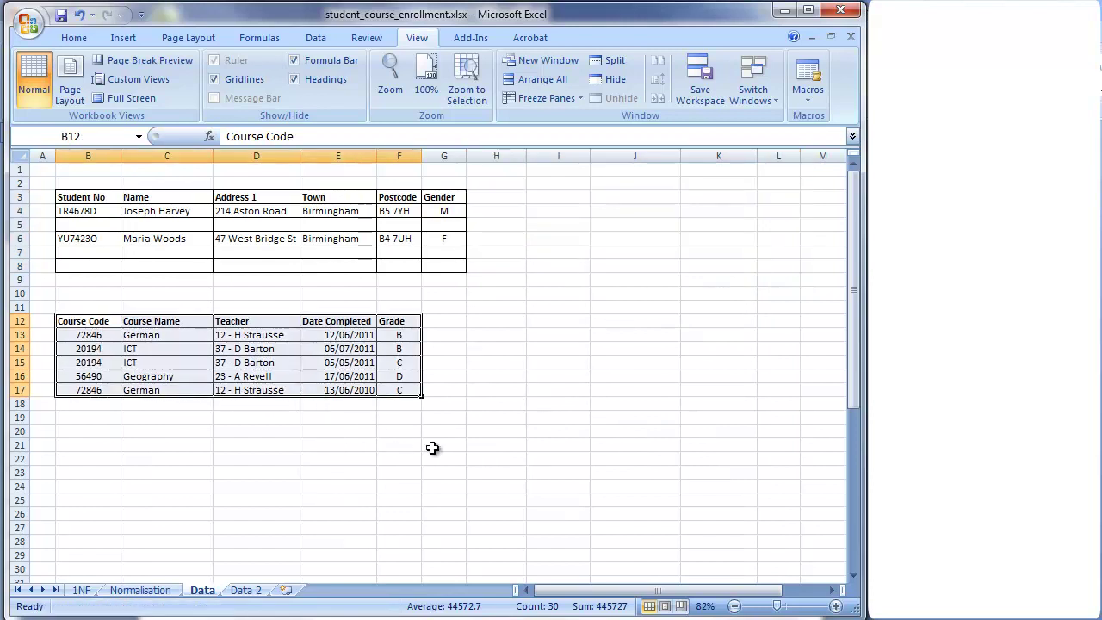
drag(392, 400, 454, 403)
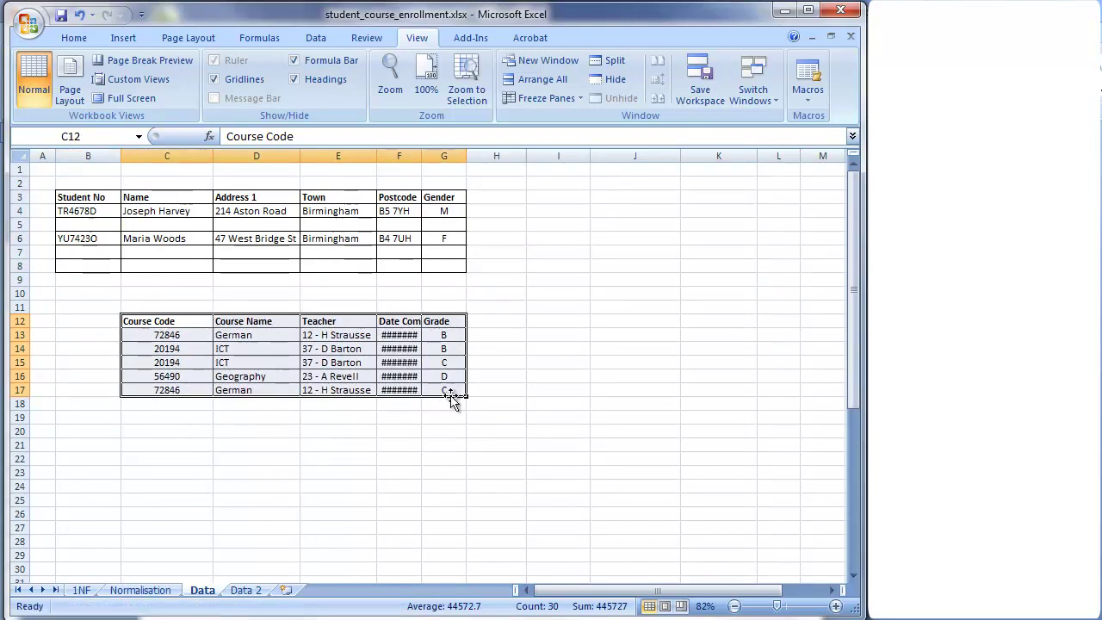
double_click(420, 157)
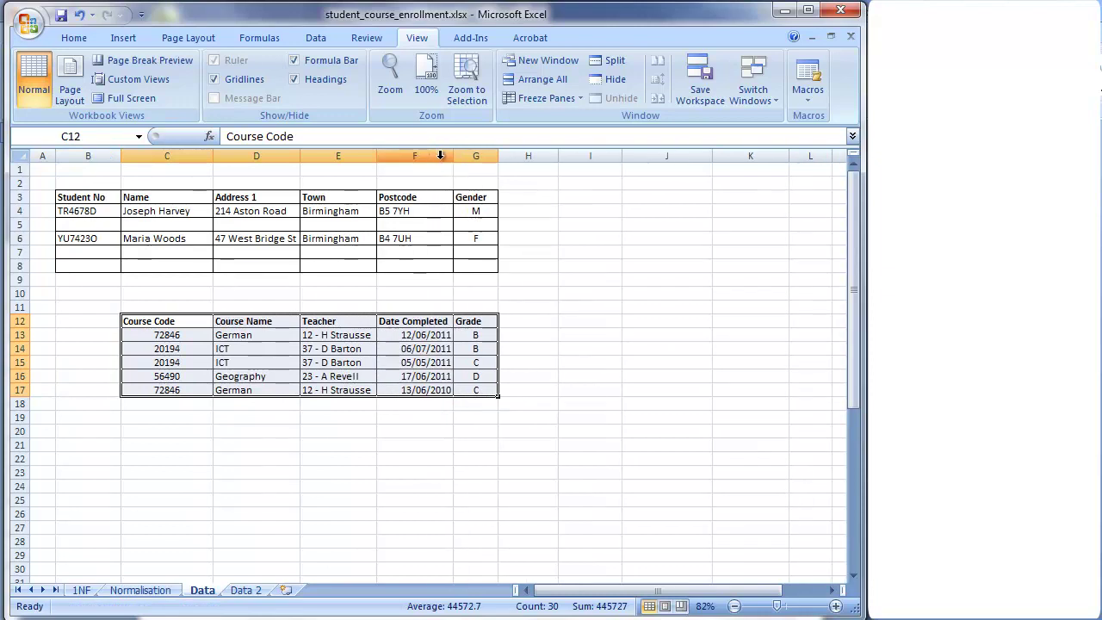
click(547, 414)
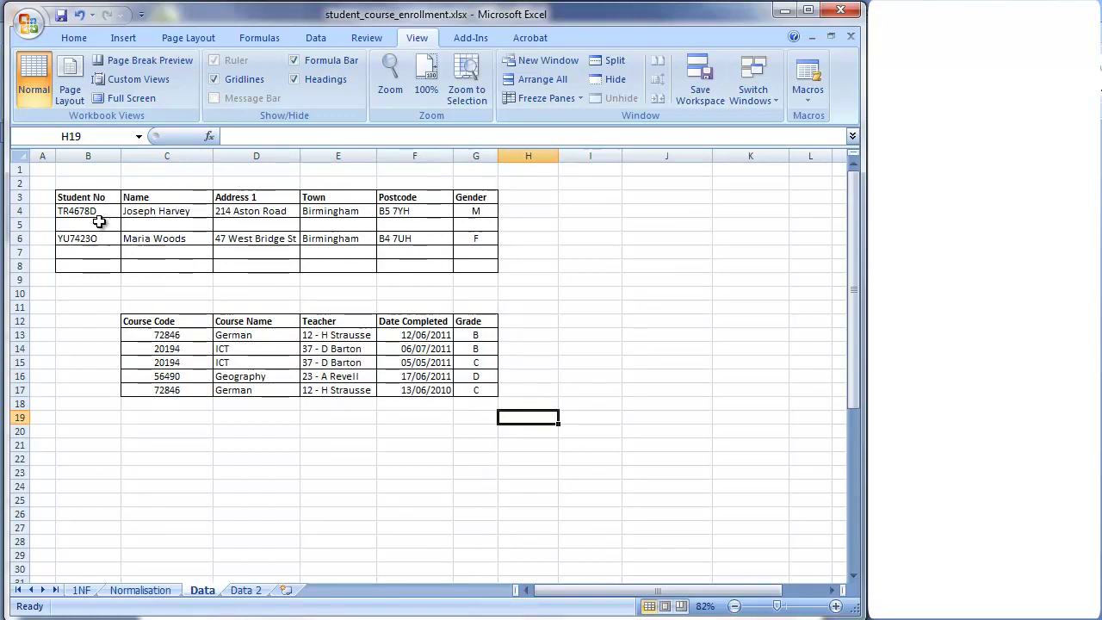
- Copy the Student No cells B3:B8 for pasting at B12
drag(78, 212, 86, 266)
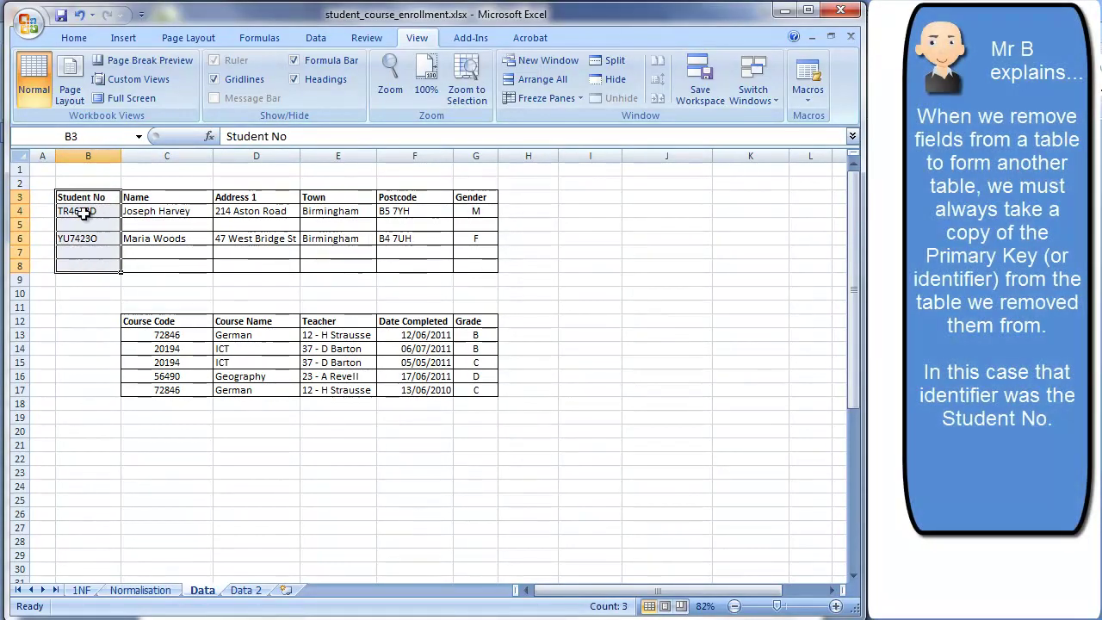
right_click(97, 266)
click(139, 297)
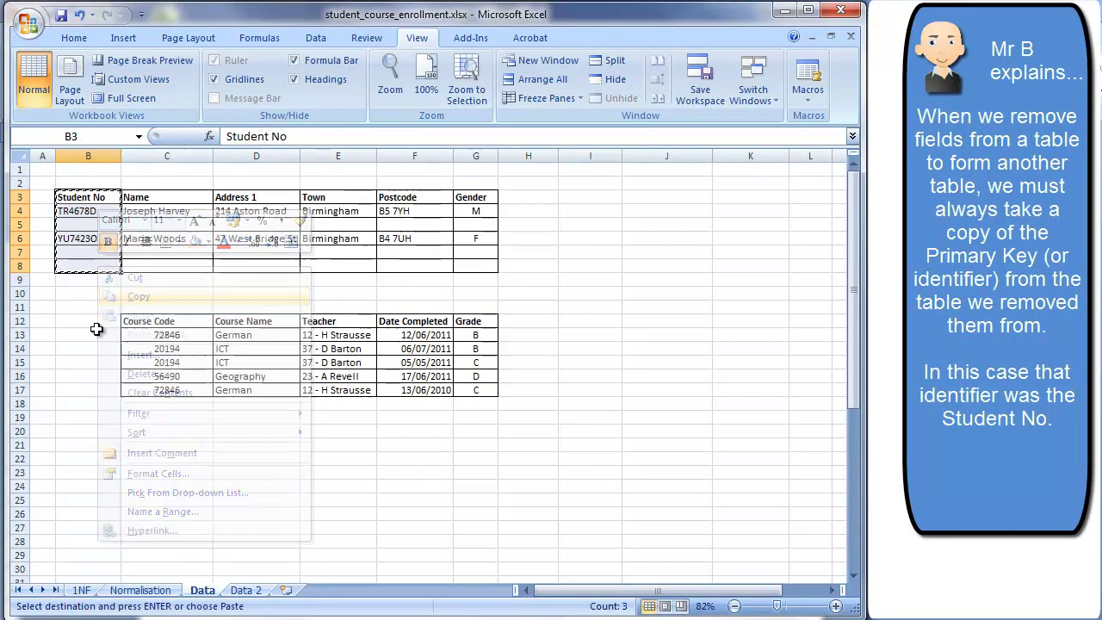
right_click(93, 322)
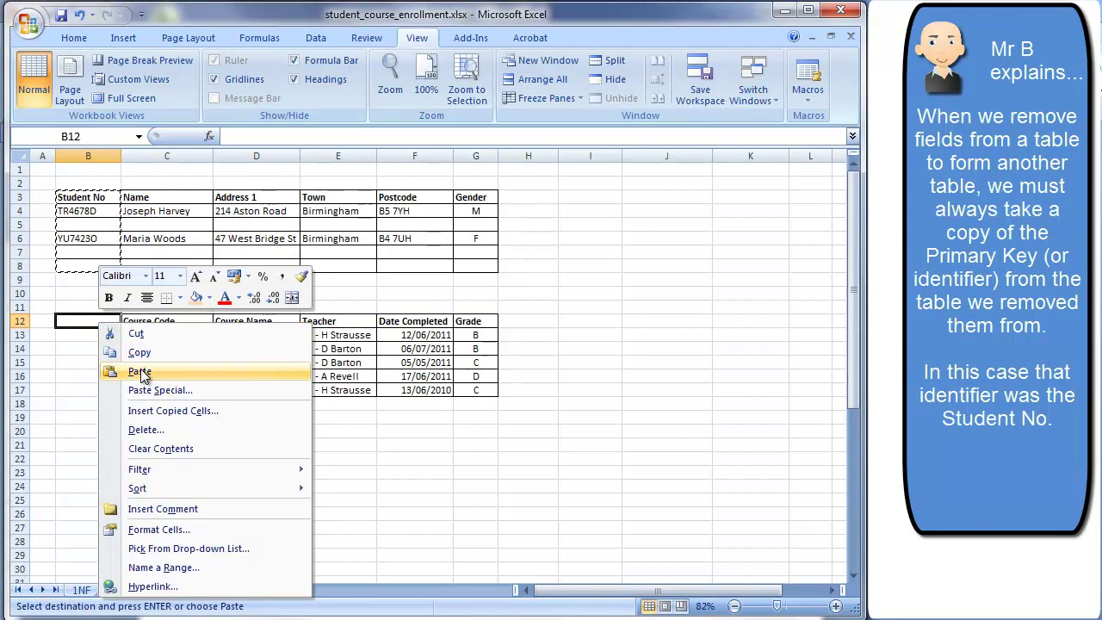
- Paste Student No at B12 and delete the empty rows 5, 6 and 7 from the student table
click(141, 374)
click(225, 433)
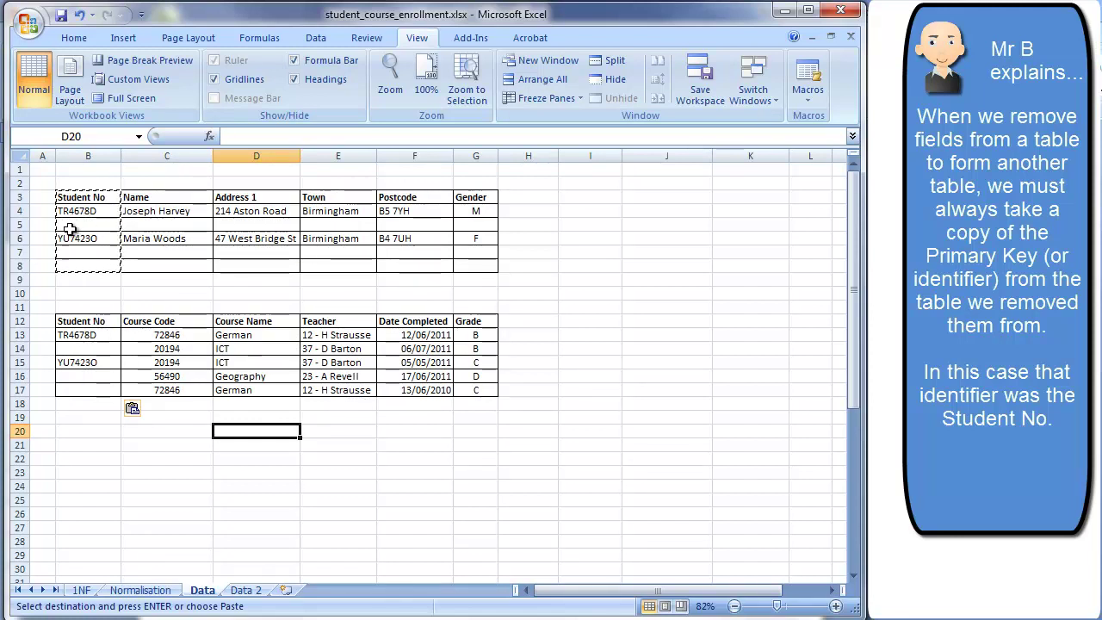
right_click(24, 225)
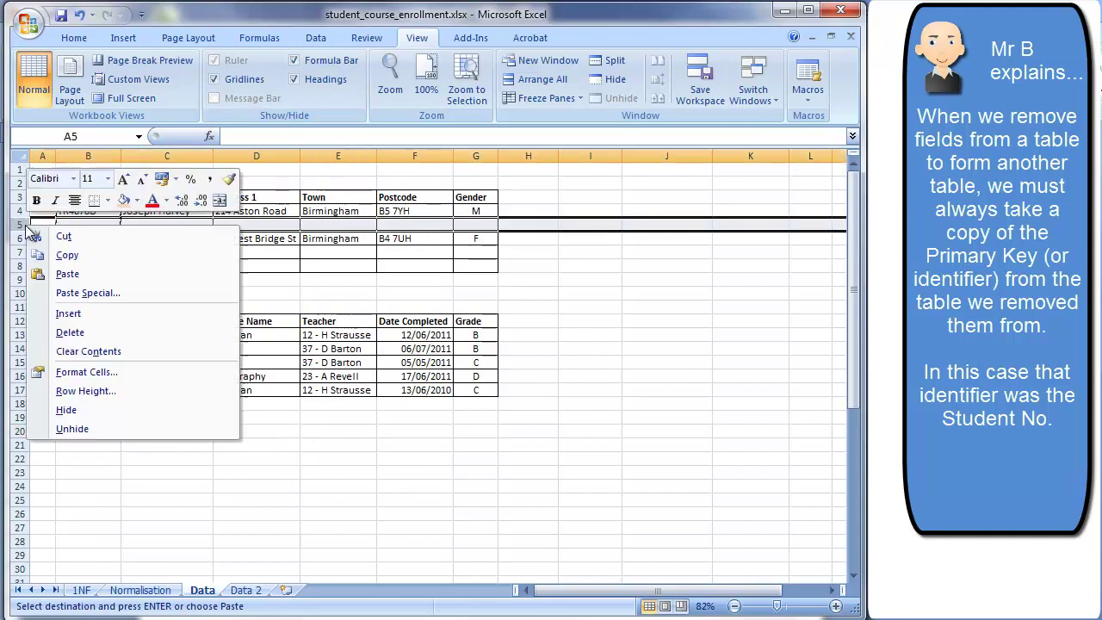
click(68, 333)
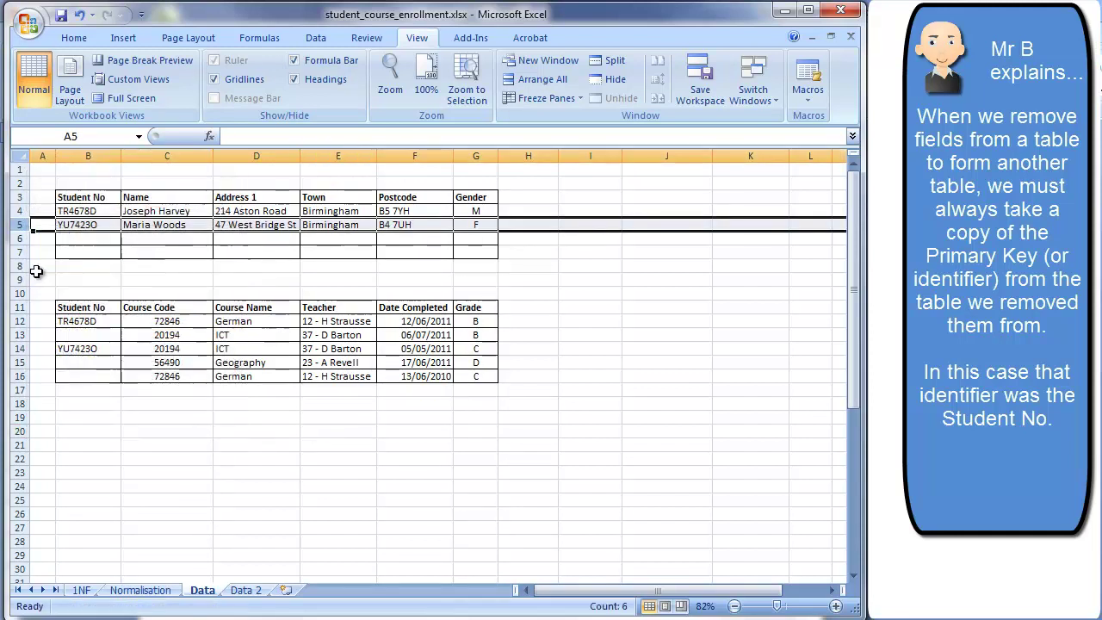
drag(21, 238, 22, 252)
right_click(24, 252)
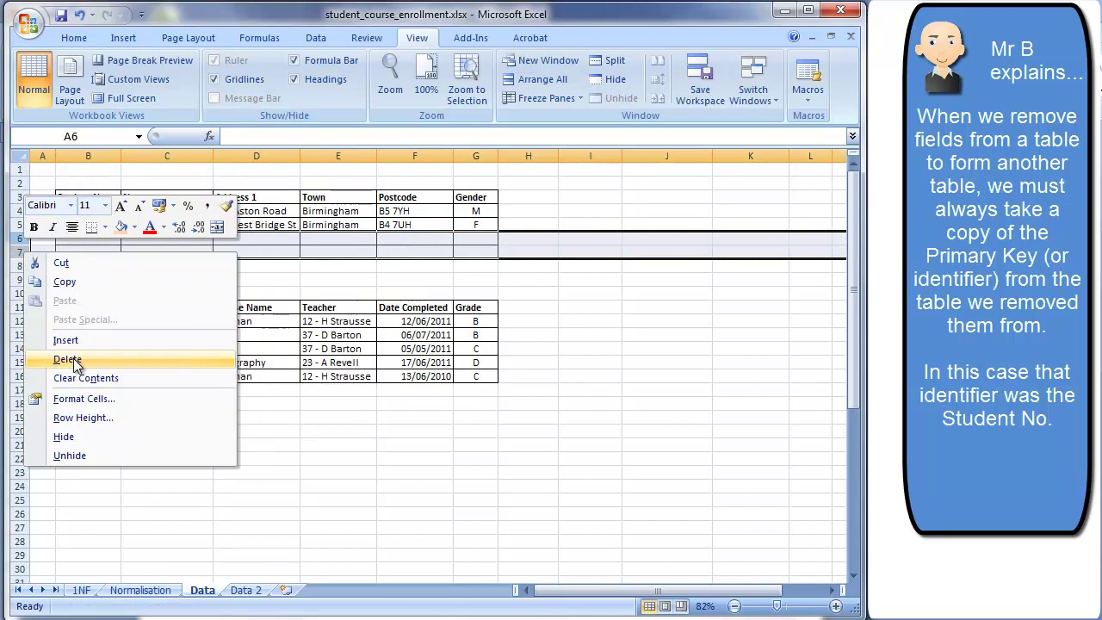
click(68, 359)
click(353, 403)
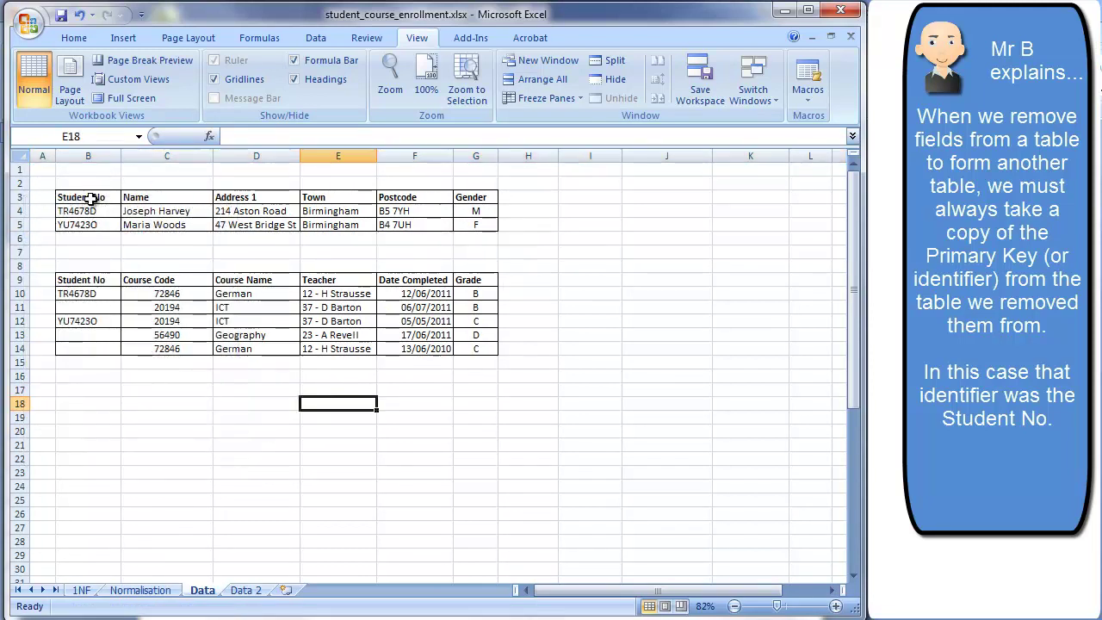
drag(90, 200, 476, 226)
click(232, 403)
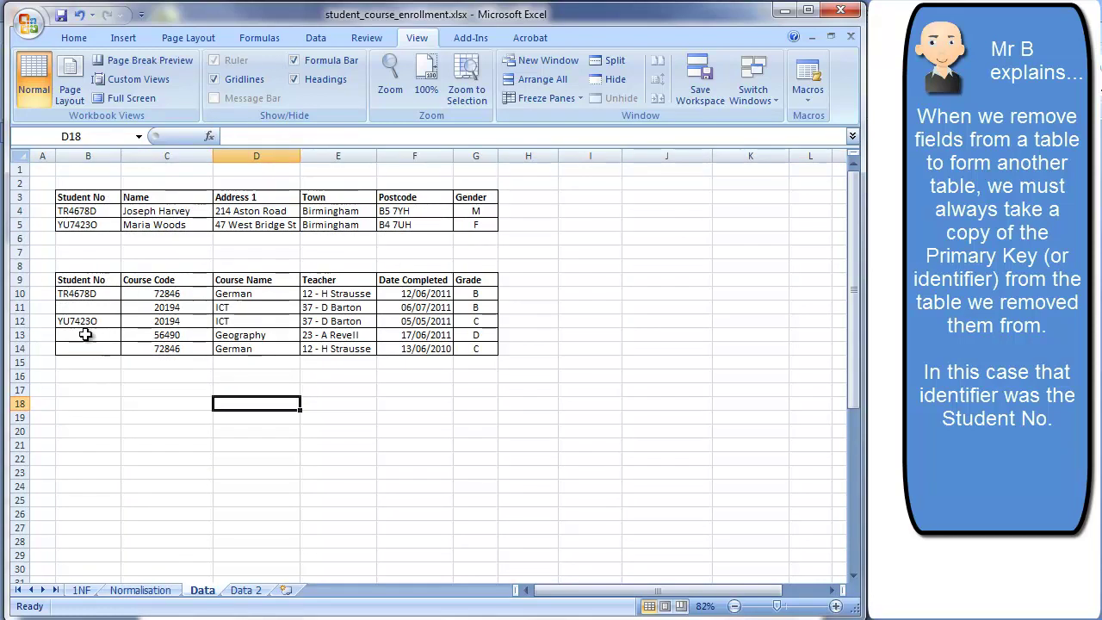
- Fill TR4678D down into B11 and YU7423O down to row 14 of the course table
click(111, 296)
drag(120, 301, 121, 313)
click(105, 323)
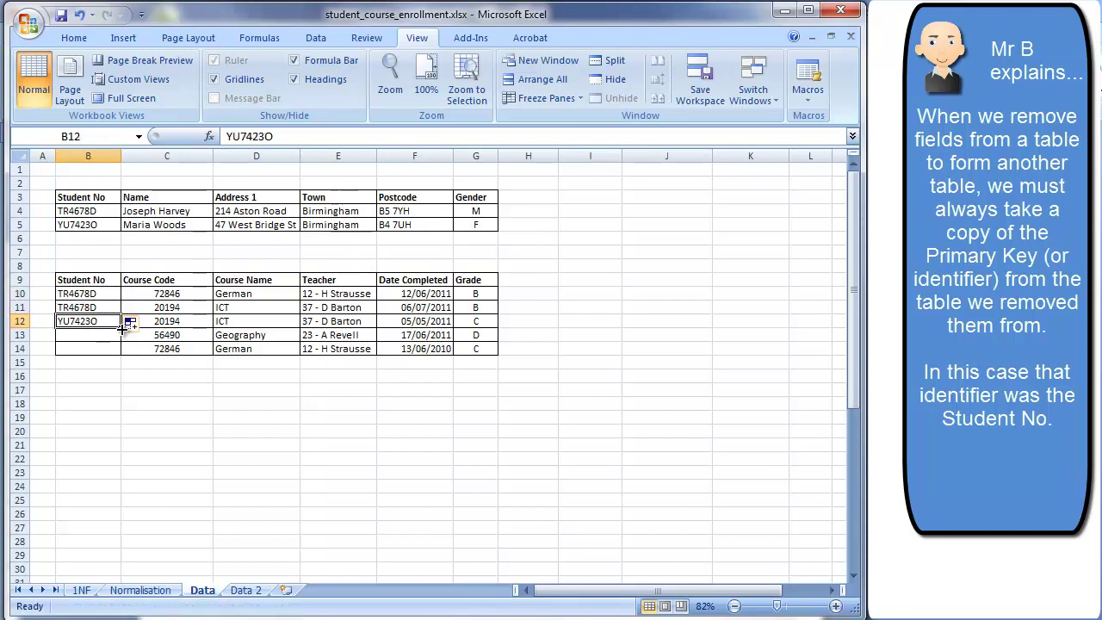
drag(120, 325, 122, 355)
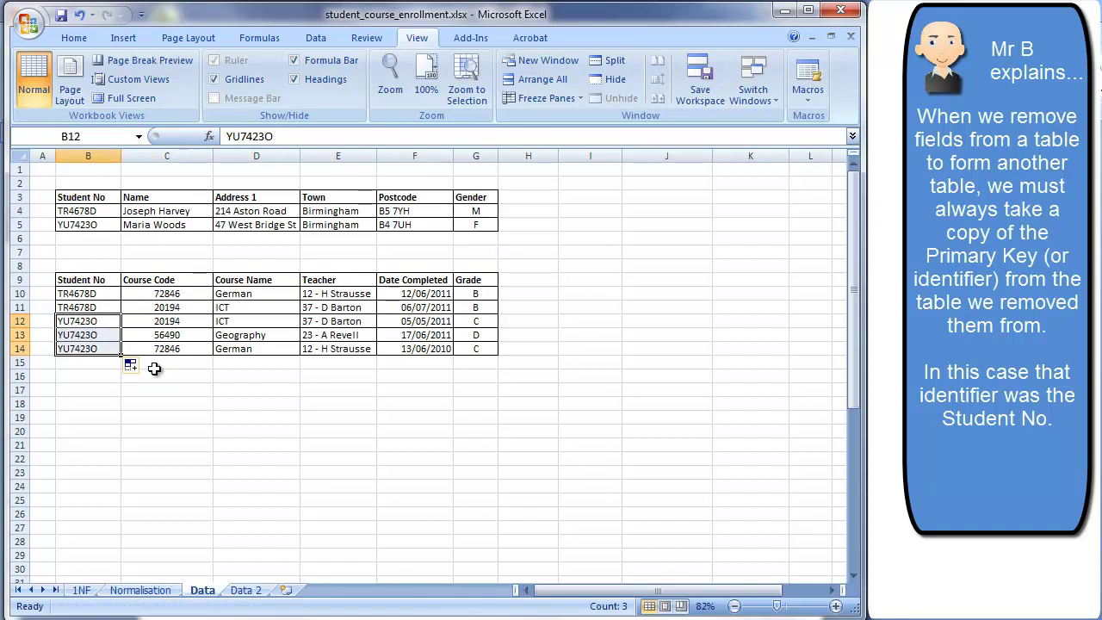
click(173, 381)
click(211, 405)
click(336, 403)
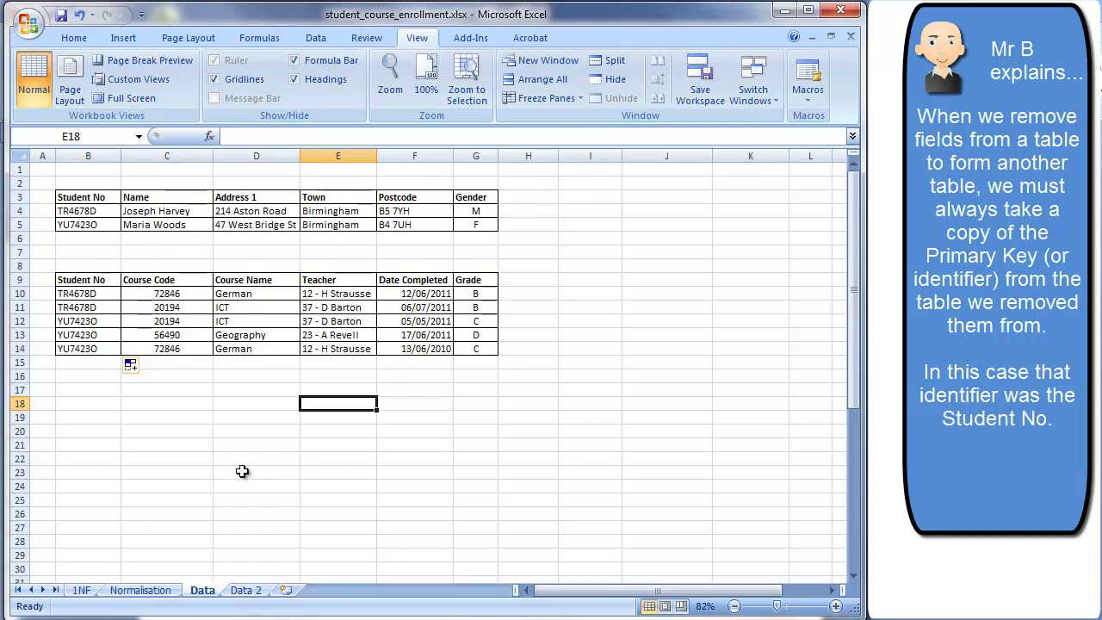
- Copy STUDENT NO and NAME from the UNF list into the first two 1NF rows
click(135, 591)
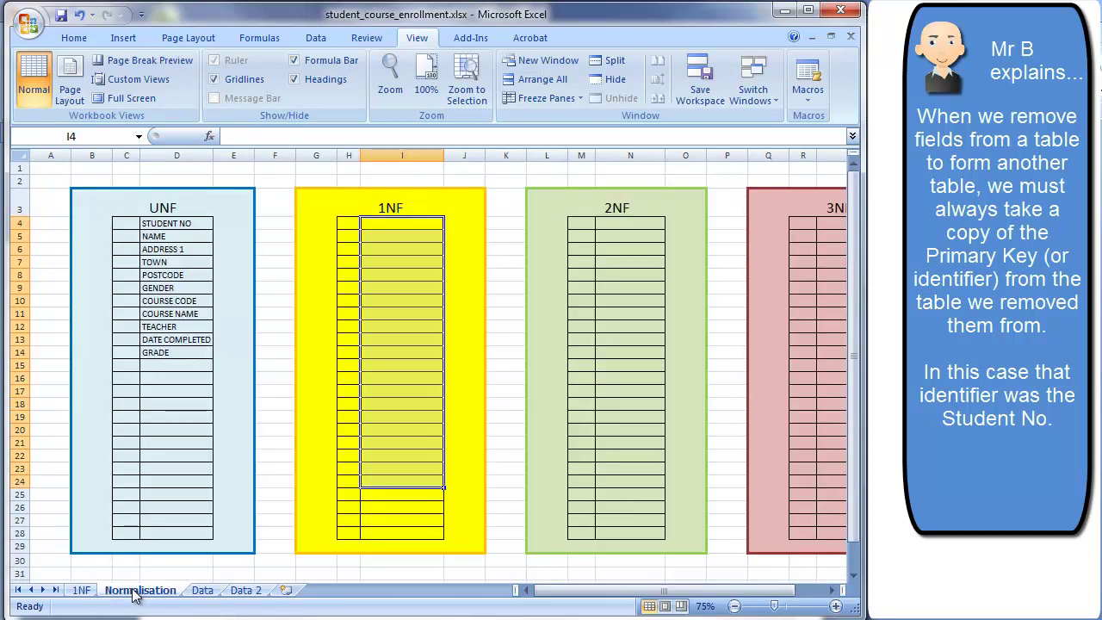
click(204, 591)
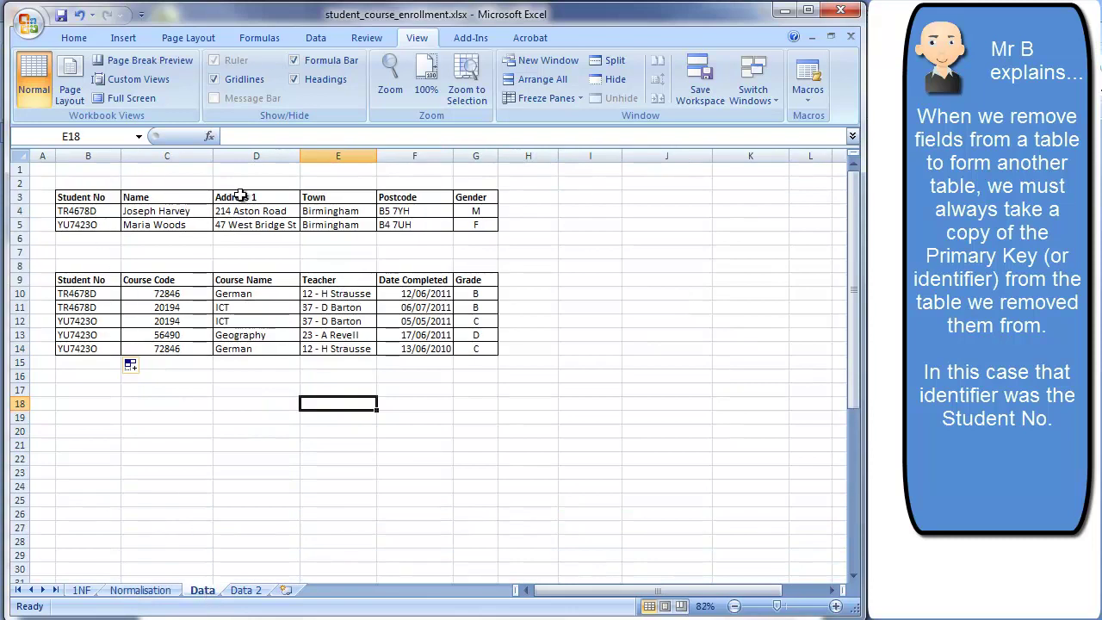
click(139, 590)
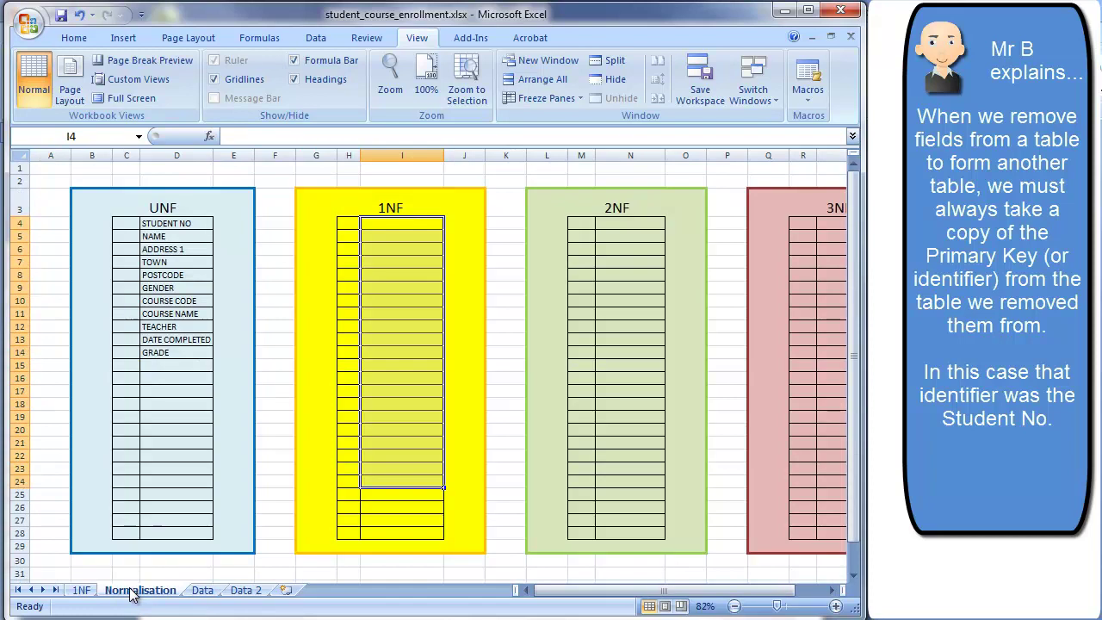
click(201, 227)
double_click(198, 225)
drag(193, 224, 125, 224)
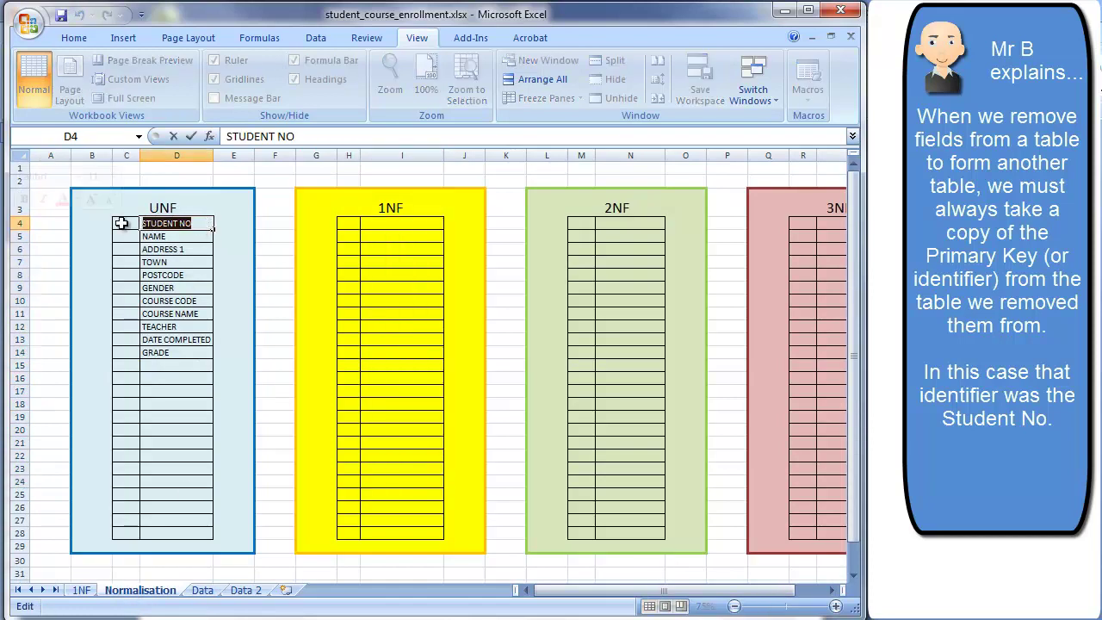
click(392, 222)
key(ctrl+v)
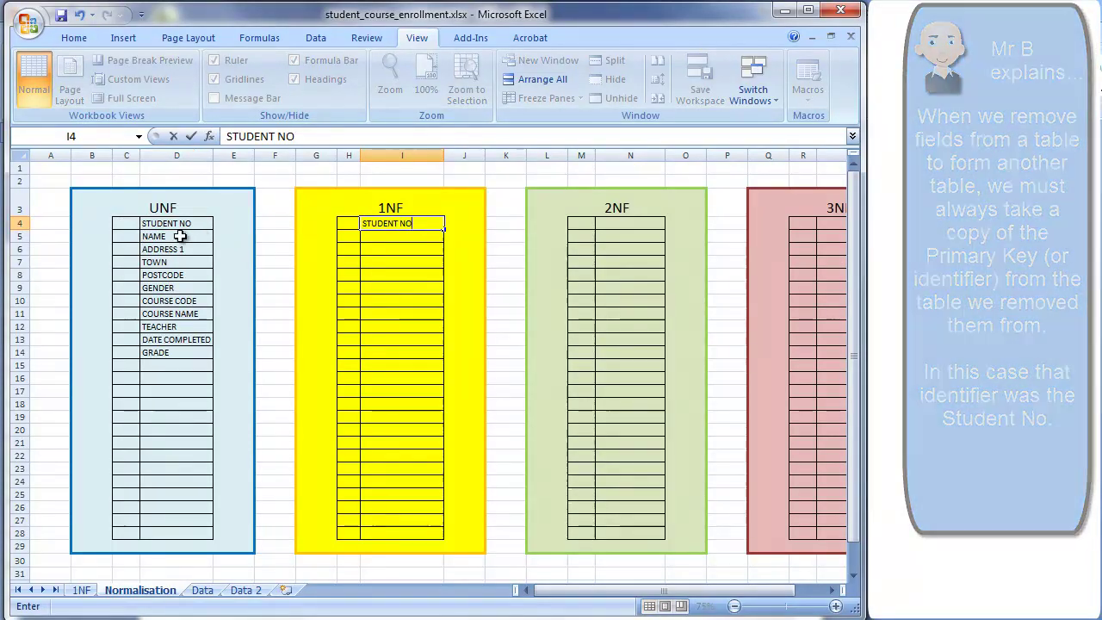
double_click(155, 236)
key(ctrl+c)
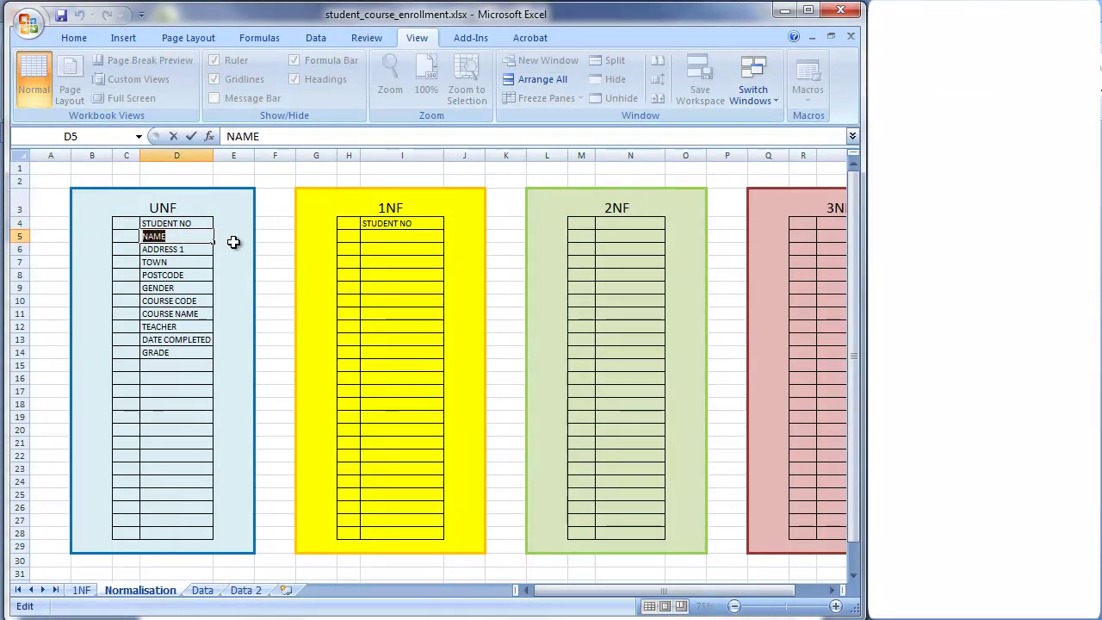
click(369, 237)
key(ctrl+v)
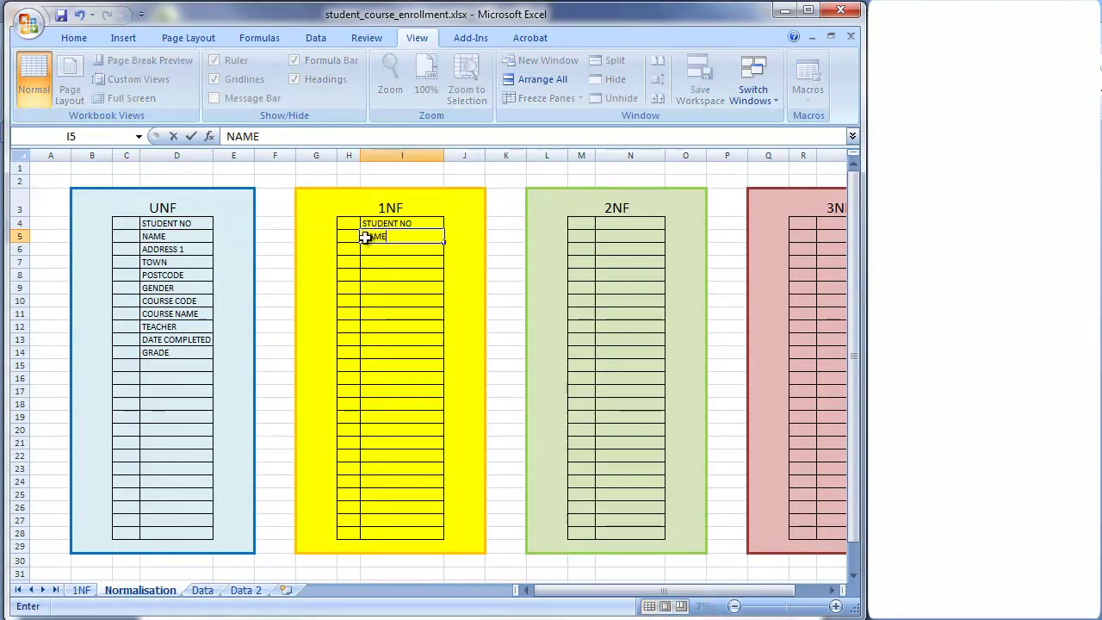
- Copy ADDRESS 1 and TOWN from the UNF list into the 1NF column
click(198, 249)
drag(198, 249, 137, 251)
key(ctrl+c)
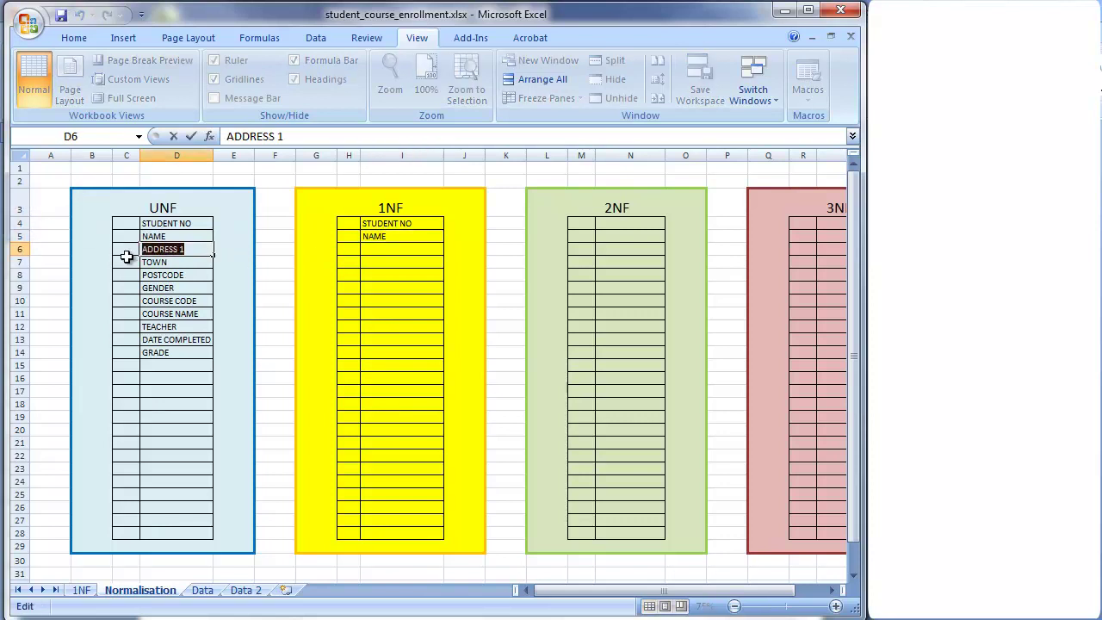
click(396, 249)
key(ctrl+v)
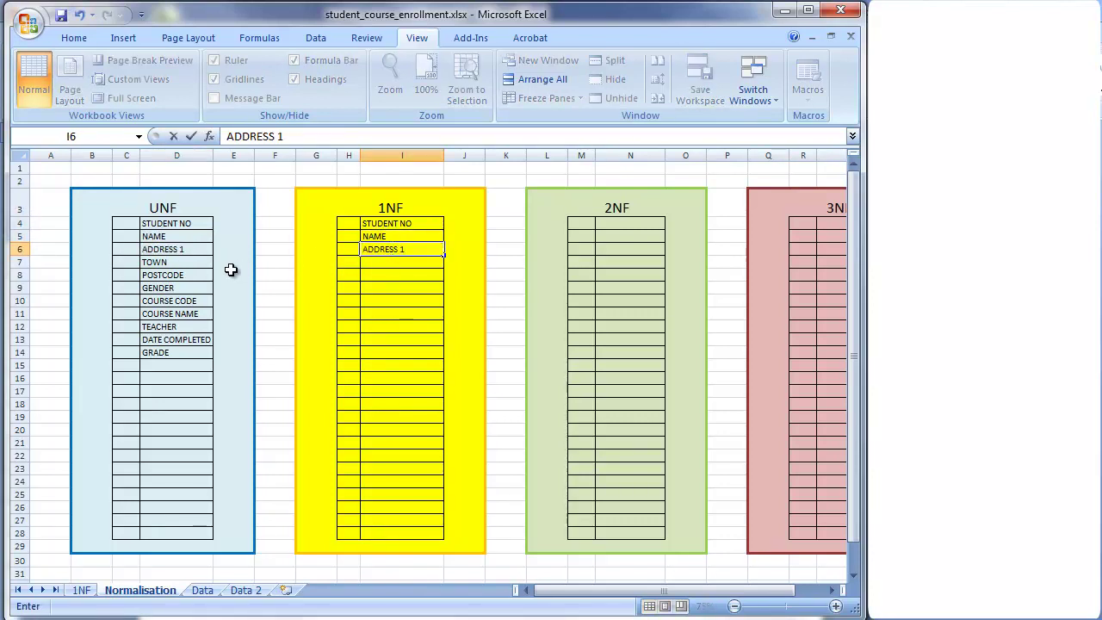
click(184, 260)
drag(184, 260, 138, 262)
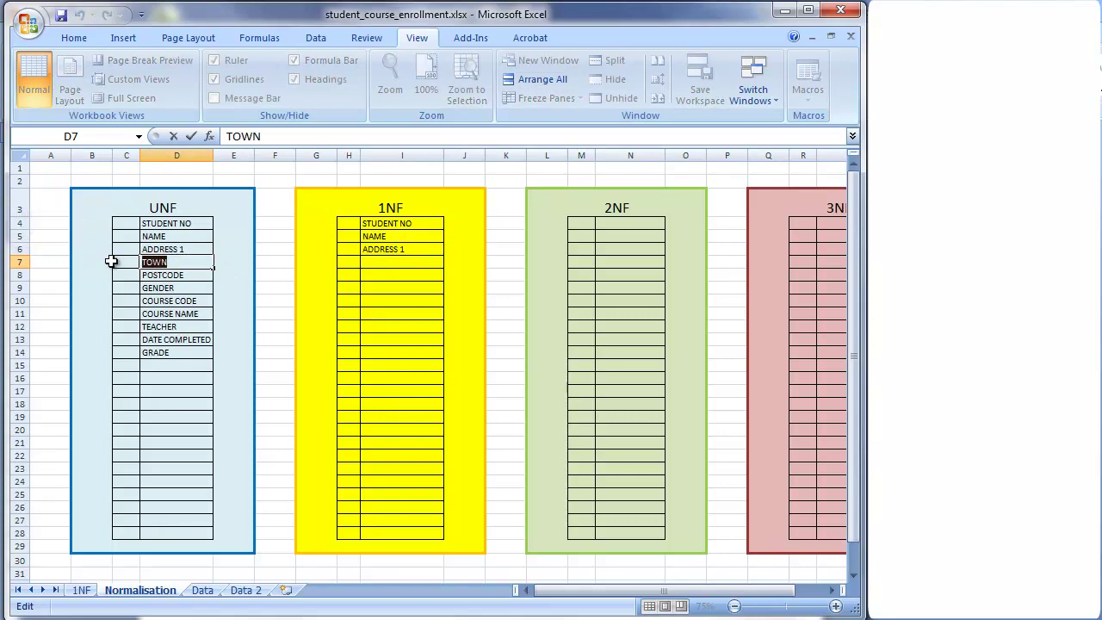
key(ctrl+c)
click(405, 270)
key(ctrl+v)
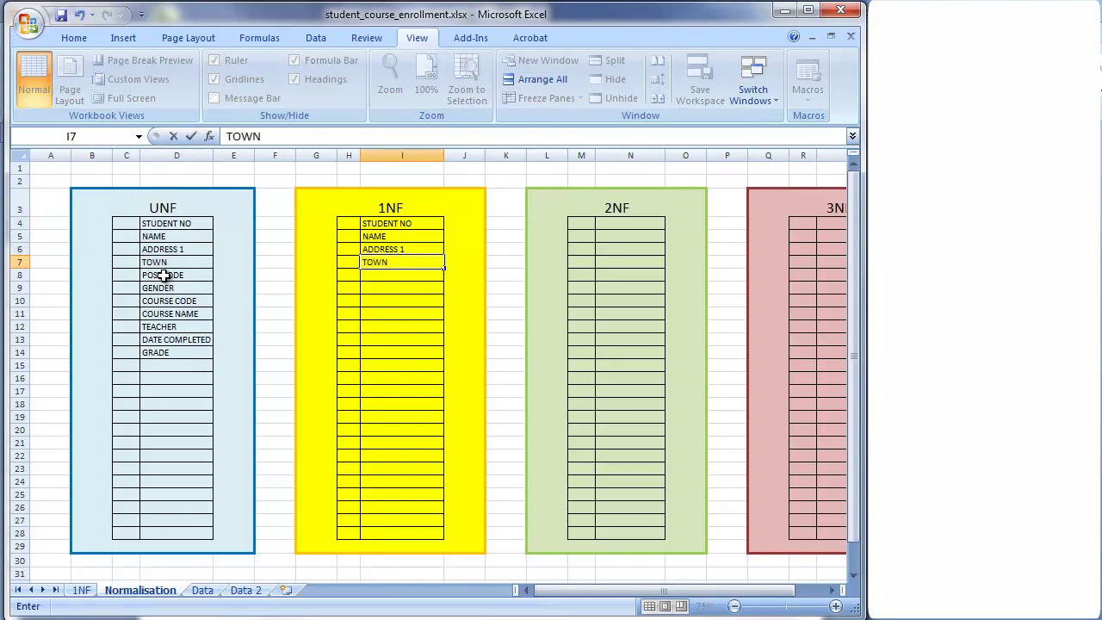
- Copy POSTCODE and GENDER into the 1NF column, completing the student fields
click(191, 275)
double_click(192, 275)
drag(191, 275, 106, 276)
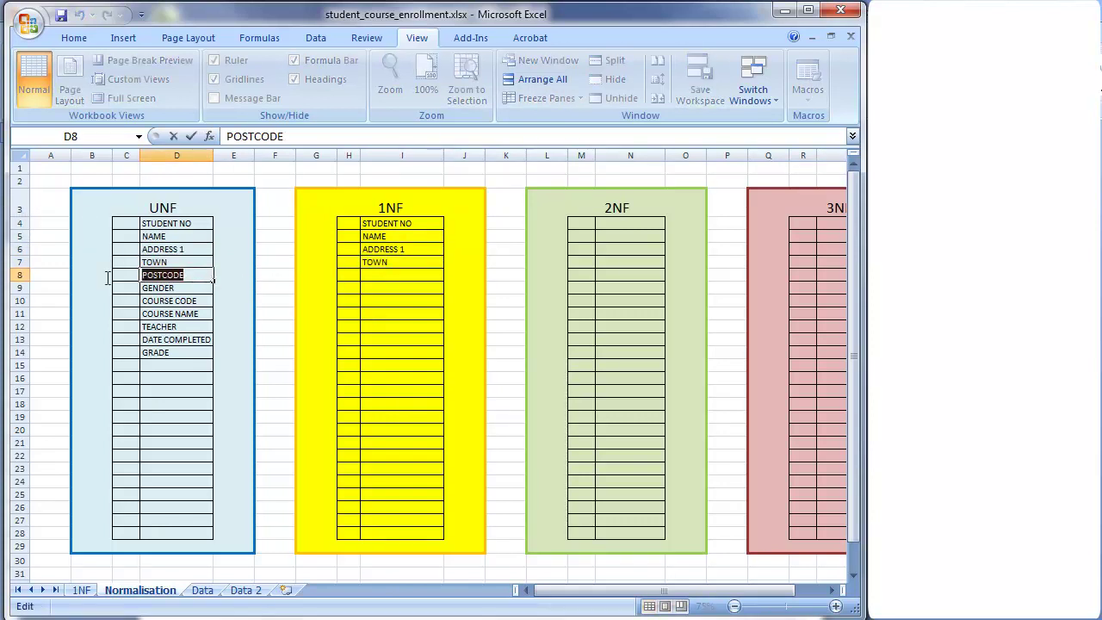
key(ctrl+c)
click(364, 272)
key(ctrl+v)
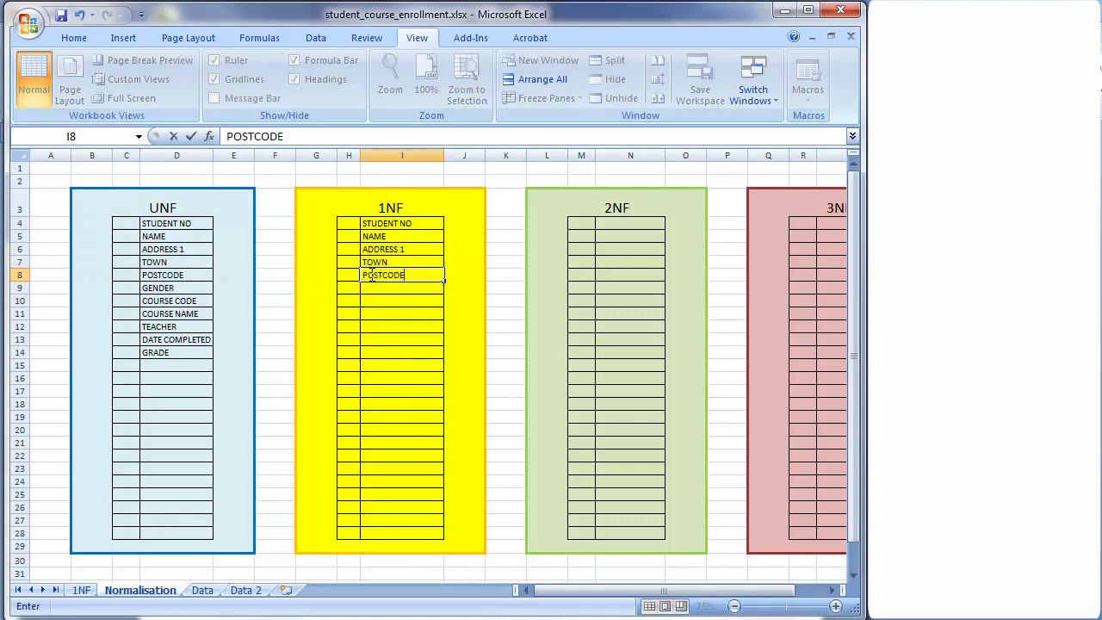
click(176, 287)
double_click(173, 288)
drag(172, 288, 103, 284)
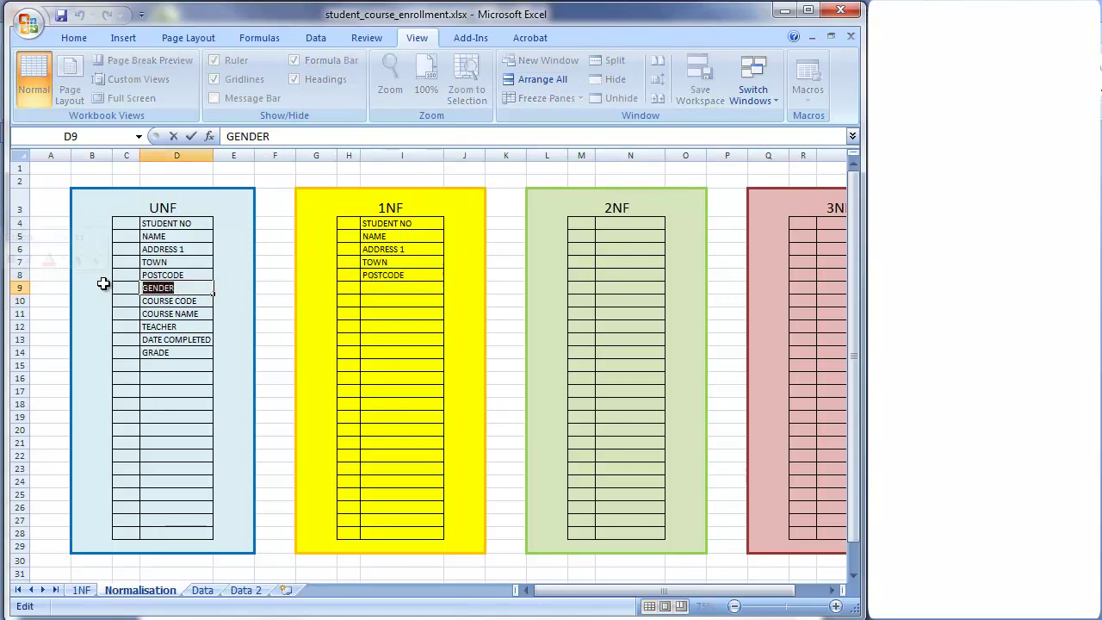
key(ctrl+c)
click(382, 289)
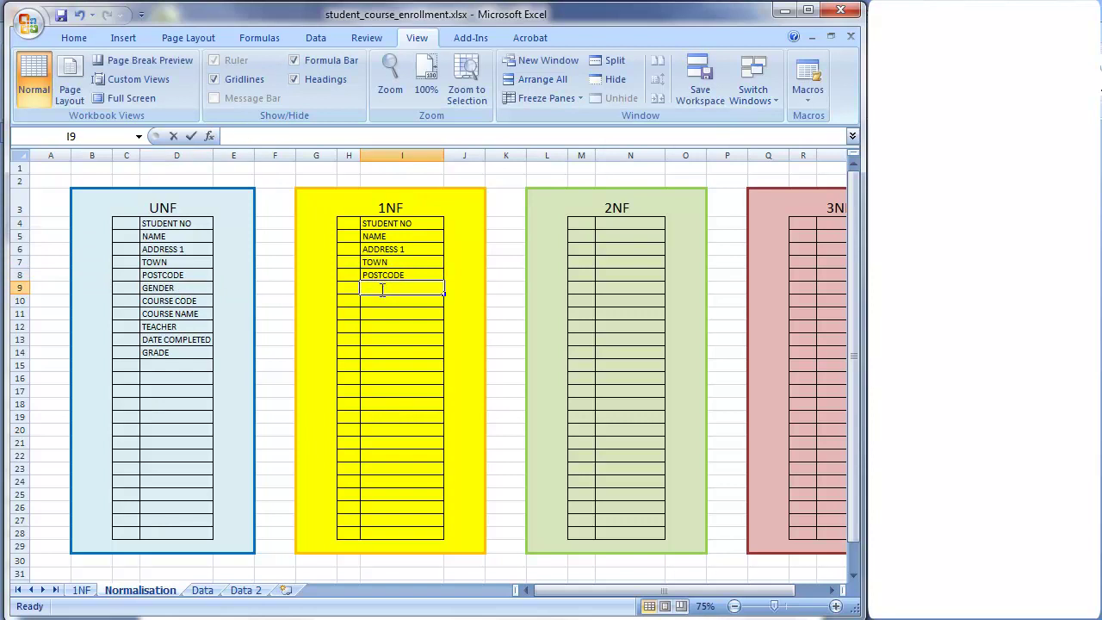
key(ctrl+v)
click(408, 324)
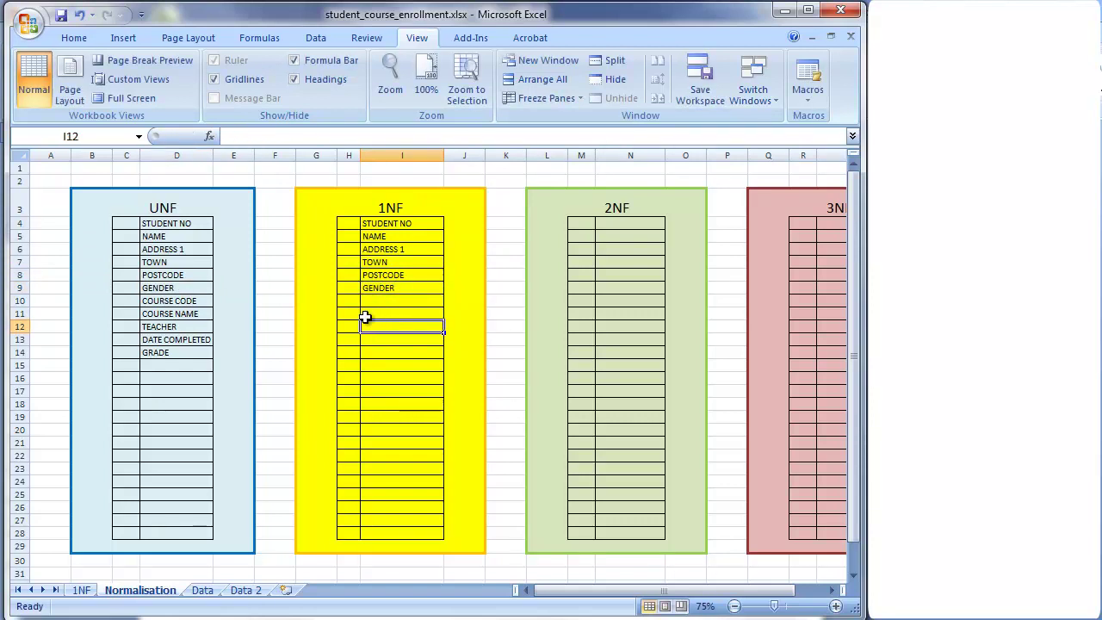
click(375, 314)
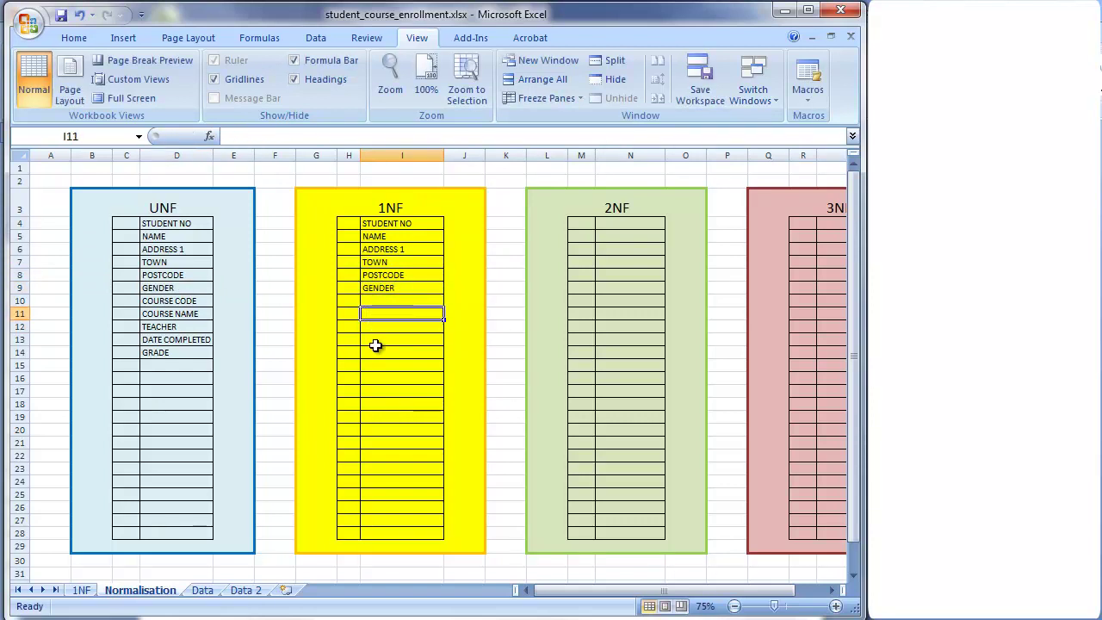
click(375, 355)
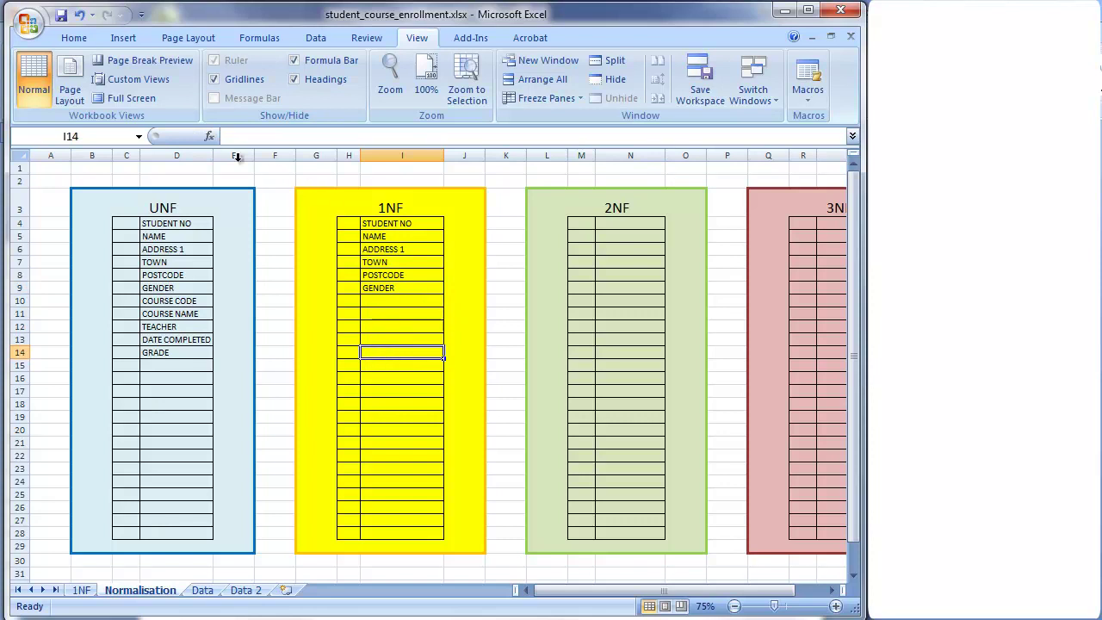
click(209, 594)
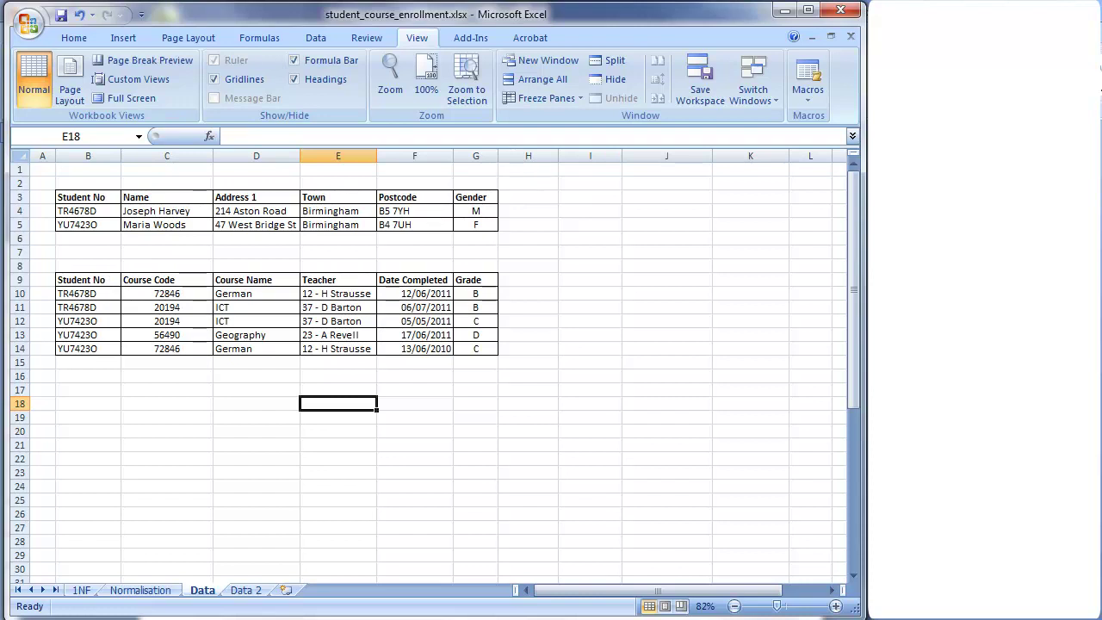
- Start the 1NF course group with STUDENT NO and COURSE CODE at I15:I16
click(141, 590)
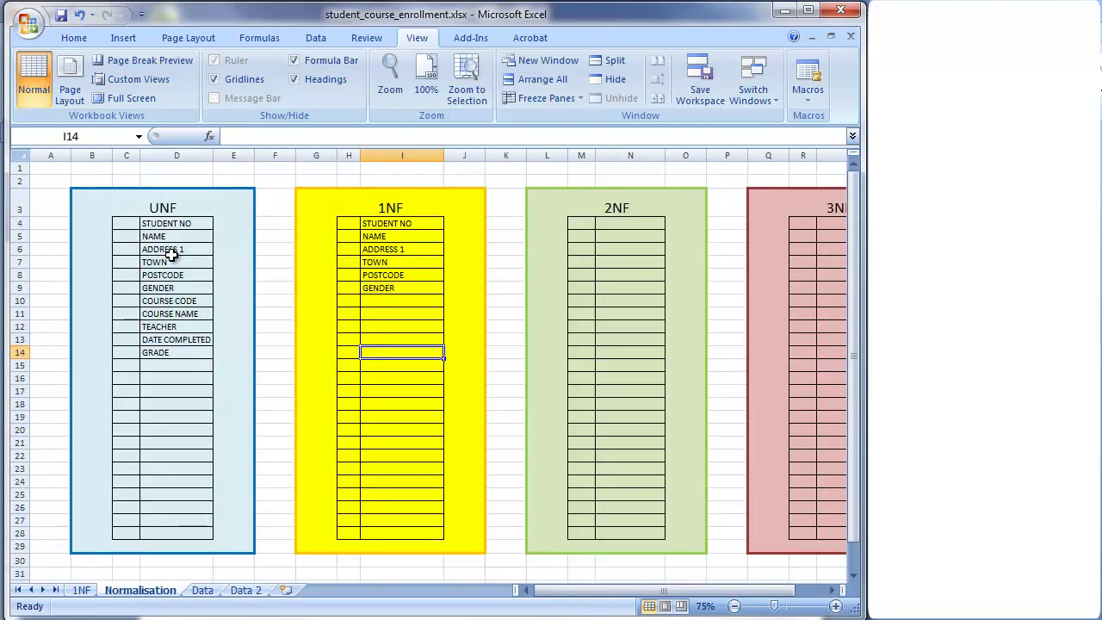
click(188, 227)
double_click(189, 226)
drag(188, 226, 129, 220)
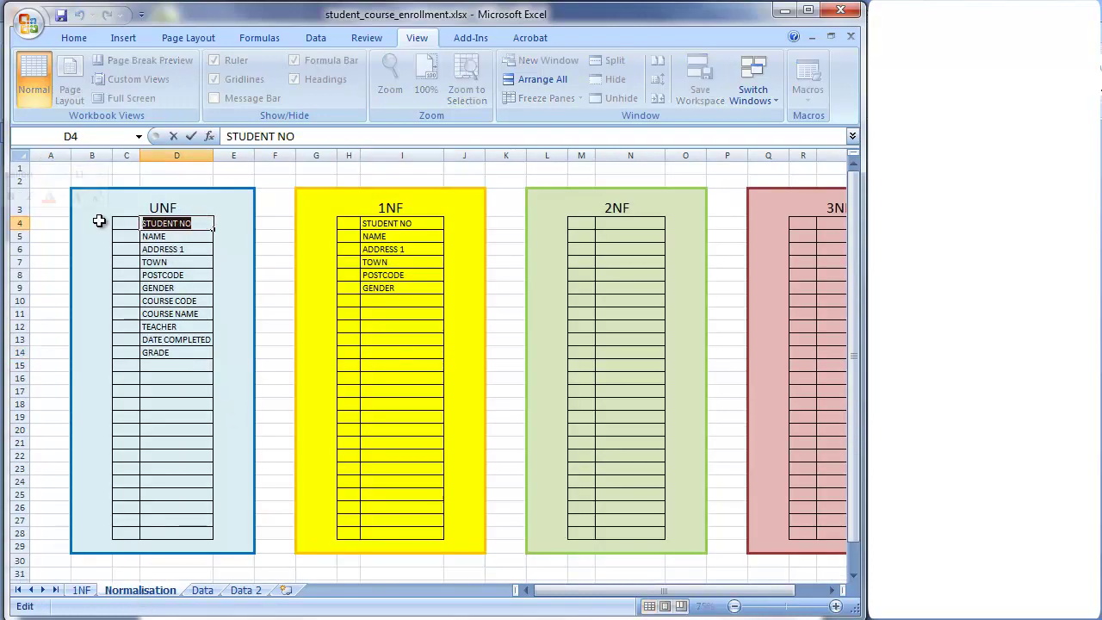
click(379, 315)
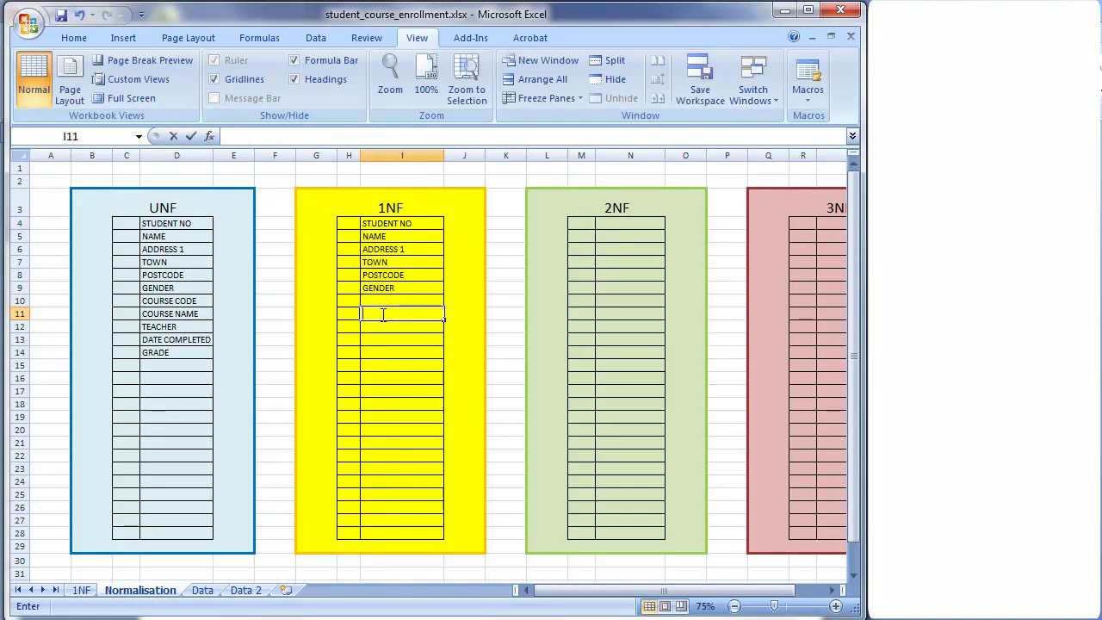
click(371, 365)
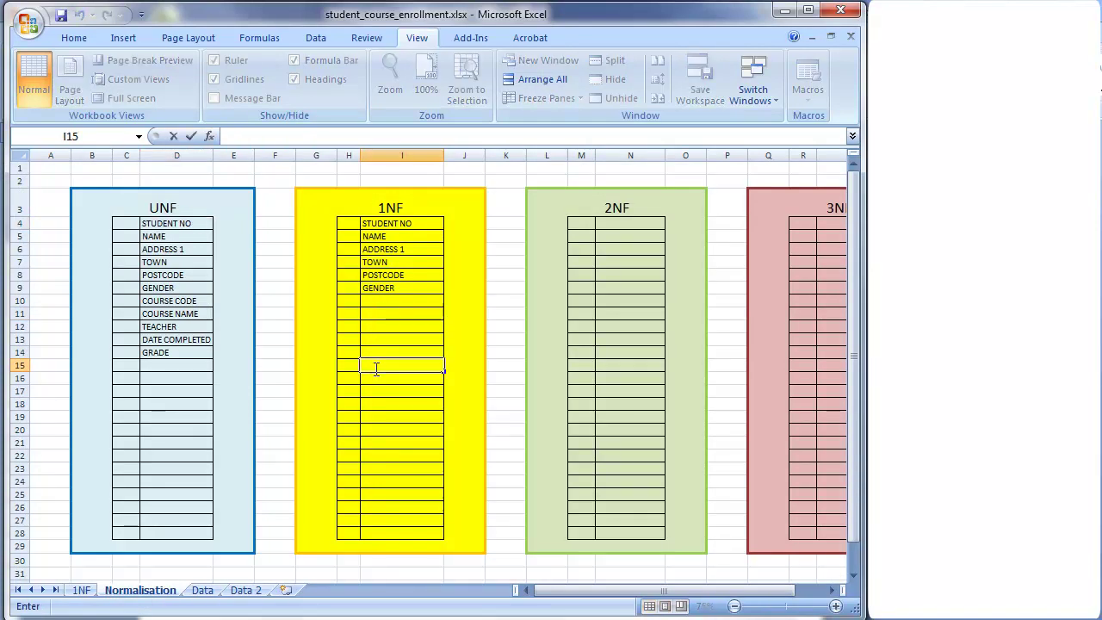
key(ctrl+v)
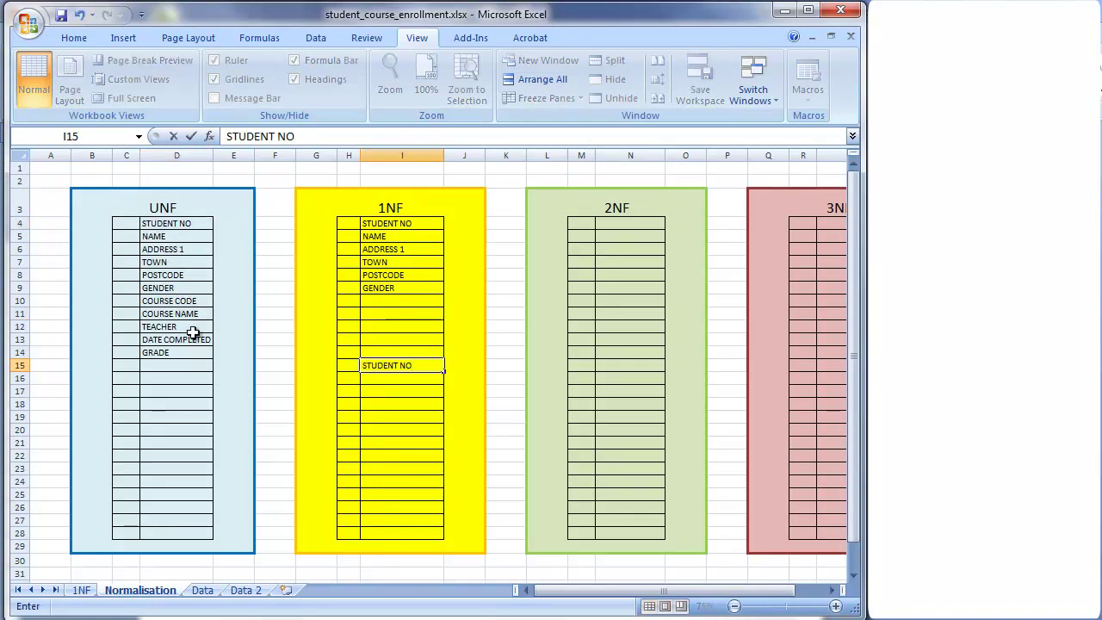
double_click(199, 302)
drag(200, 301, 96, 295)
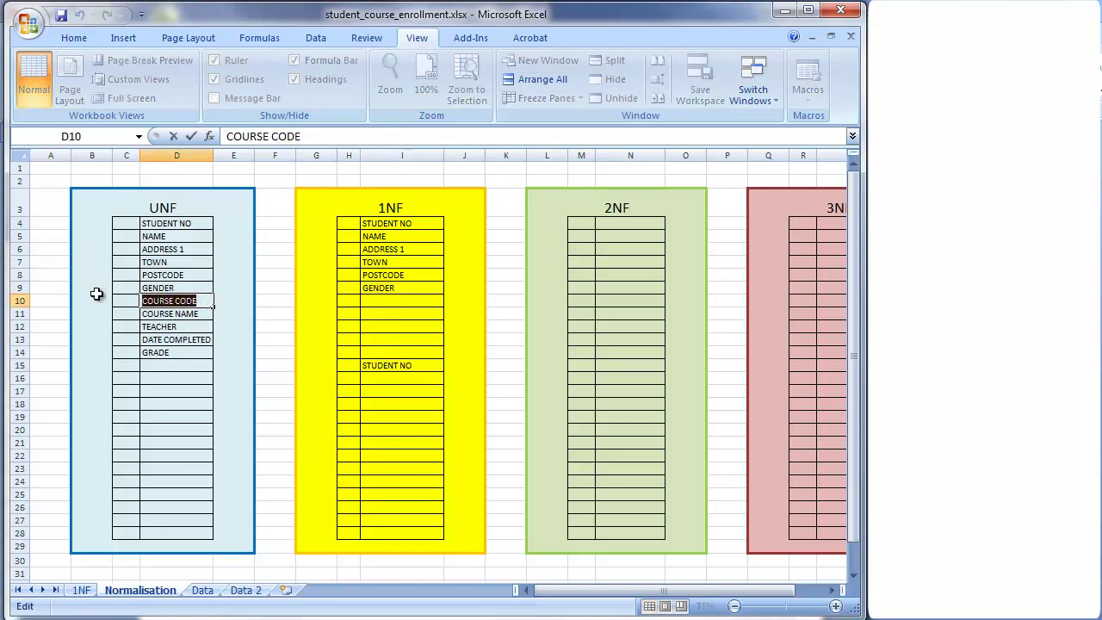
click(372, 378)
key(ctrl+v)
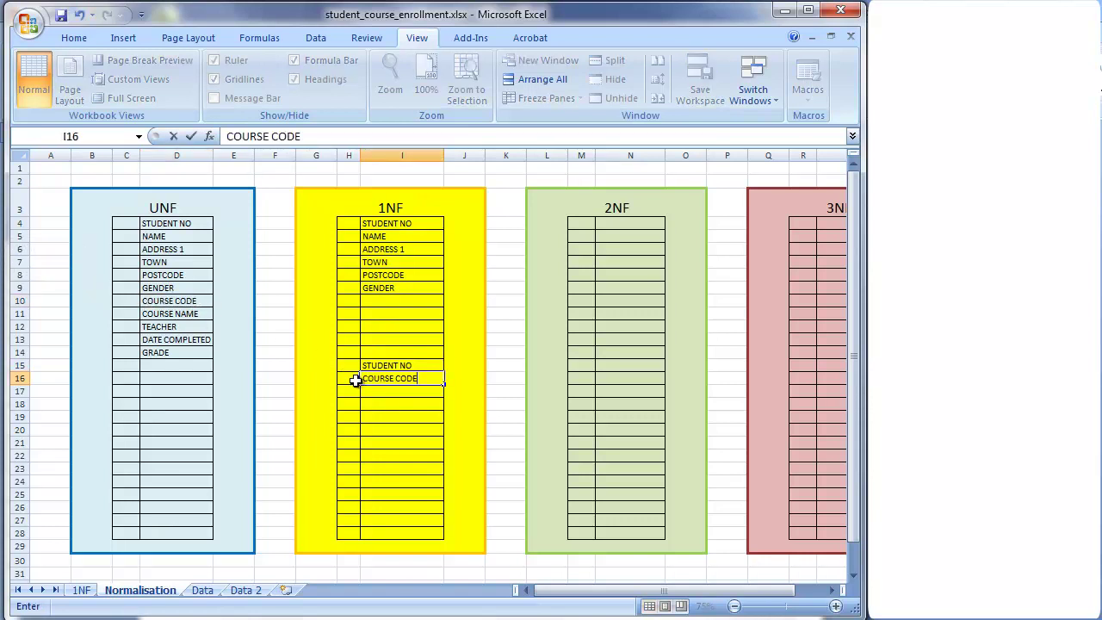
- Add COURSE NAME and TEACHER to the 1NF course group
double_click(200, 315)
drag(200, 315, 98, 316)
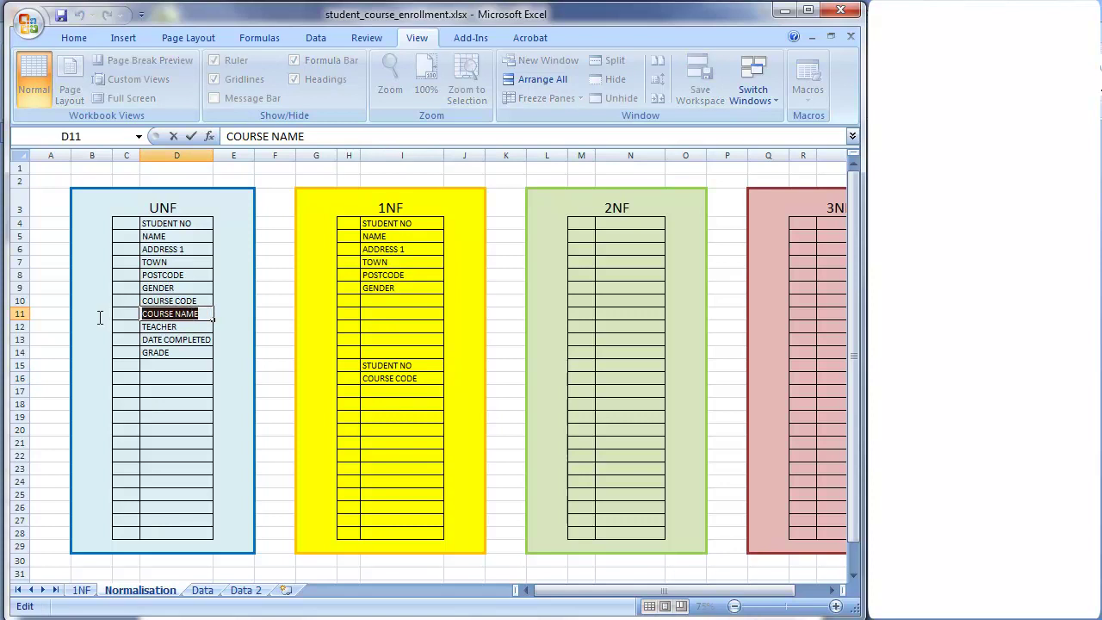
click(402, 391)
key(ctrl+v)
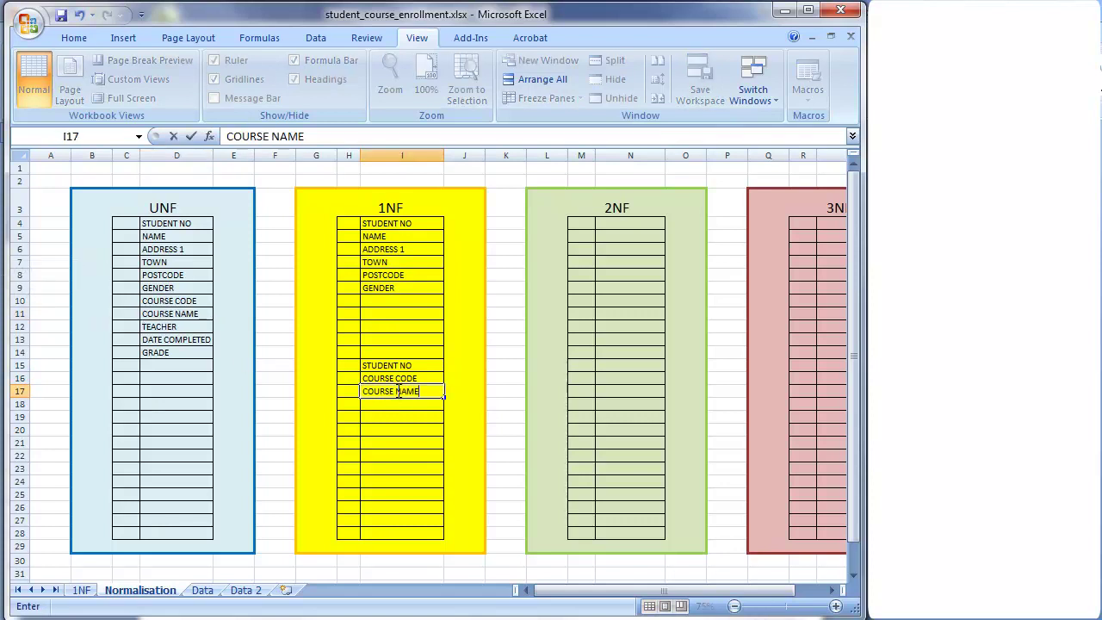
click(190, 329)
double_click(190, 328)
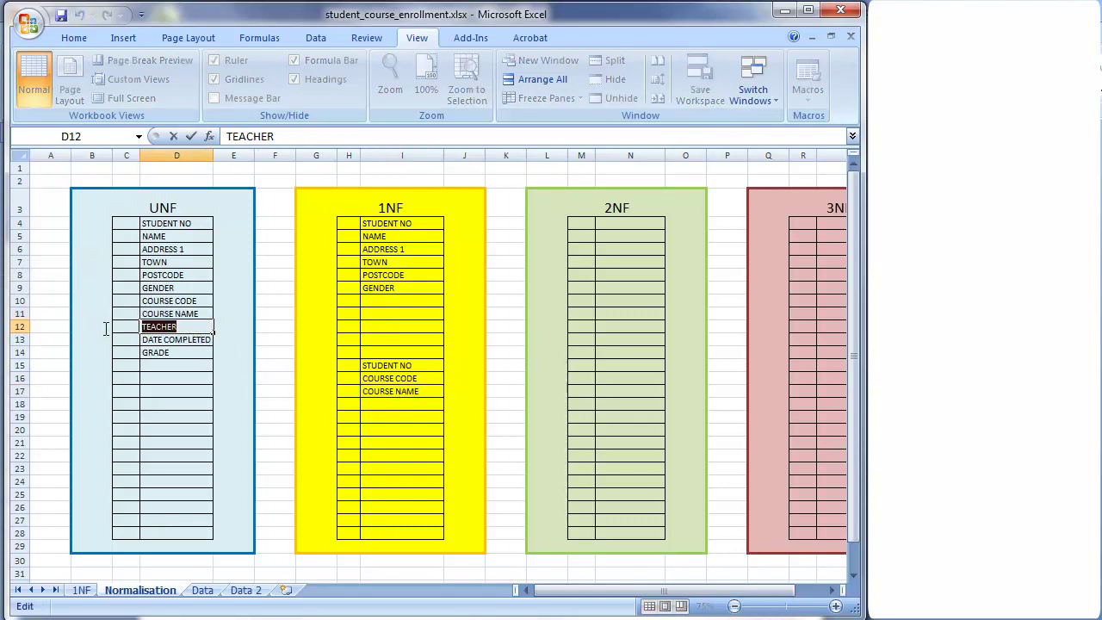
click(364, 405)
key(ctrl+v)
- Add DATE COMPLETED and GRADE to finish the 1NF course group at I20
click(191, 339)
double_click(190, 340)
drag(190, 339, 118, 340)
key(ctrl+c)
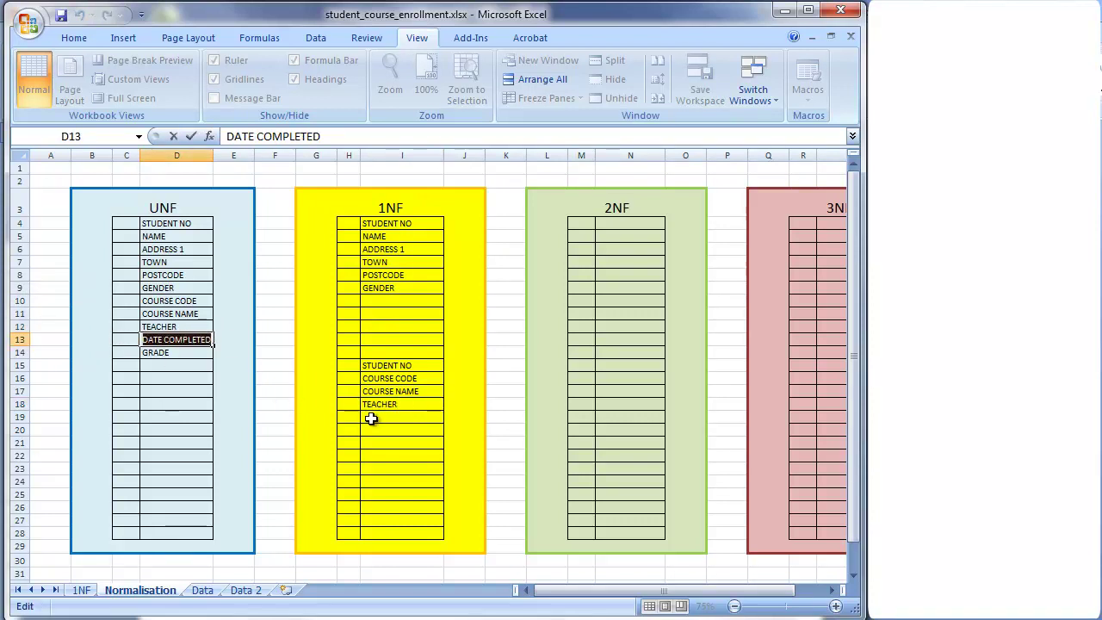
click(373, 418)
key(ctrl+v)
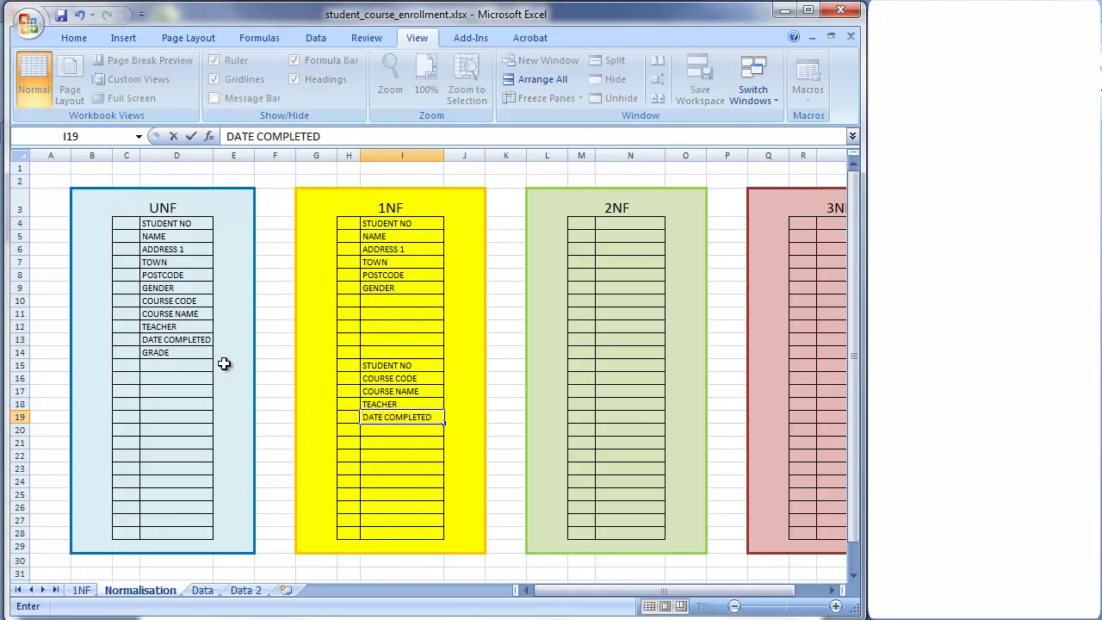
click(186, 349)
double_click(182, 353)
drag(183, 353, 123, 350)
click(380, 430)
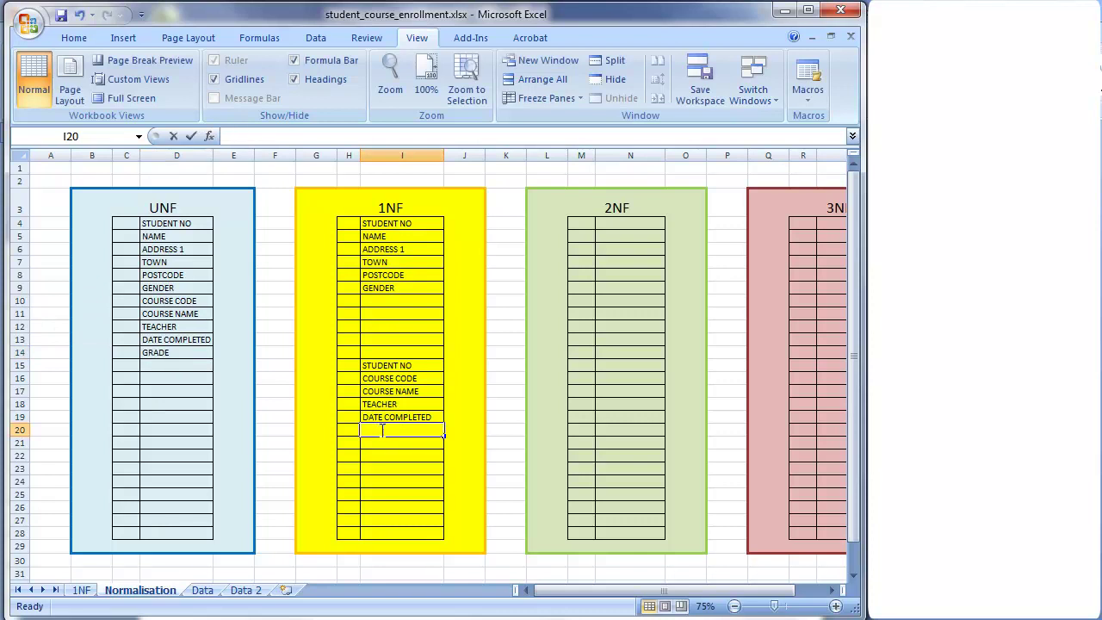
key(ctrl+v)
click(426, 487)
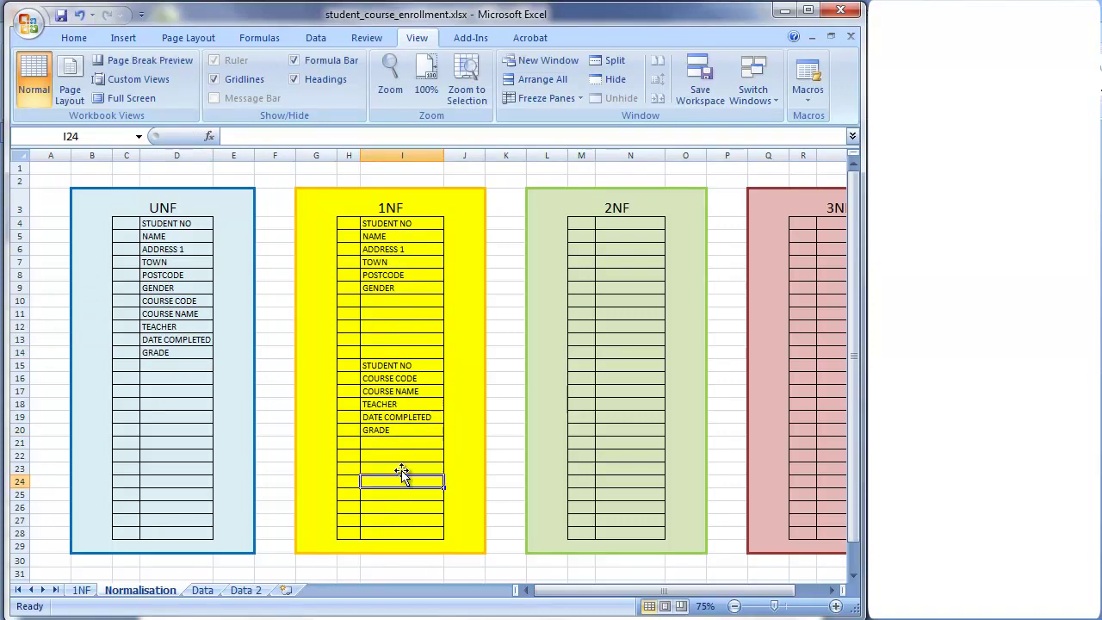
click(203, 591)
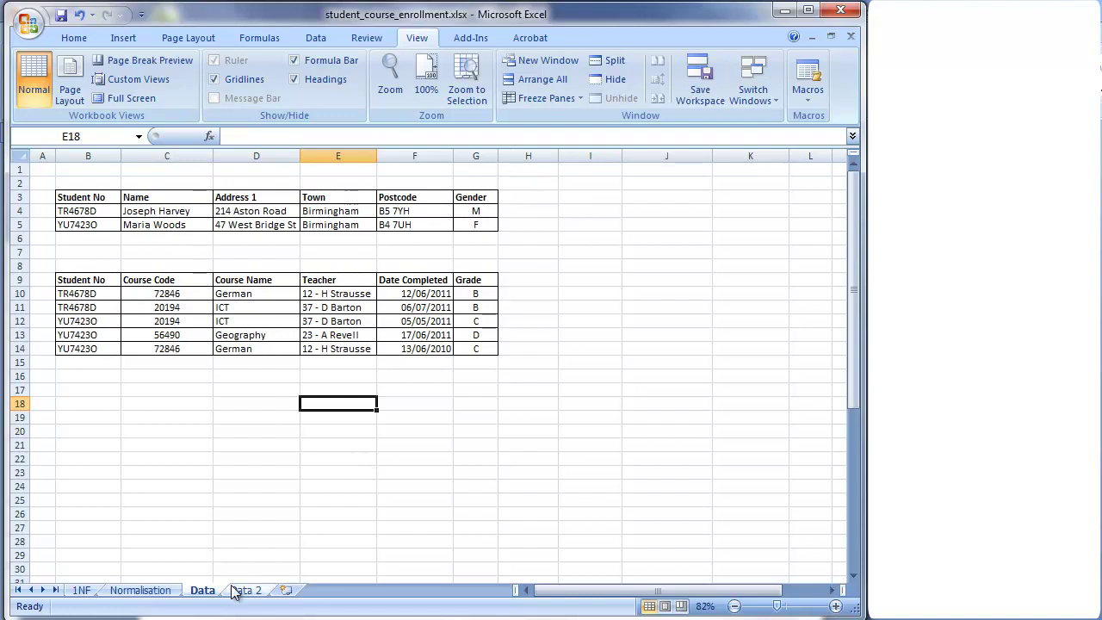
- On the 1NF sheet, enter Y in C5 beside rule 1, 'There are no repeating groups'
click(81, 590)
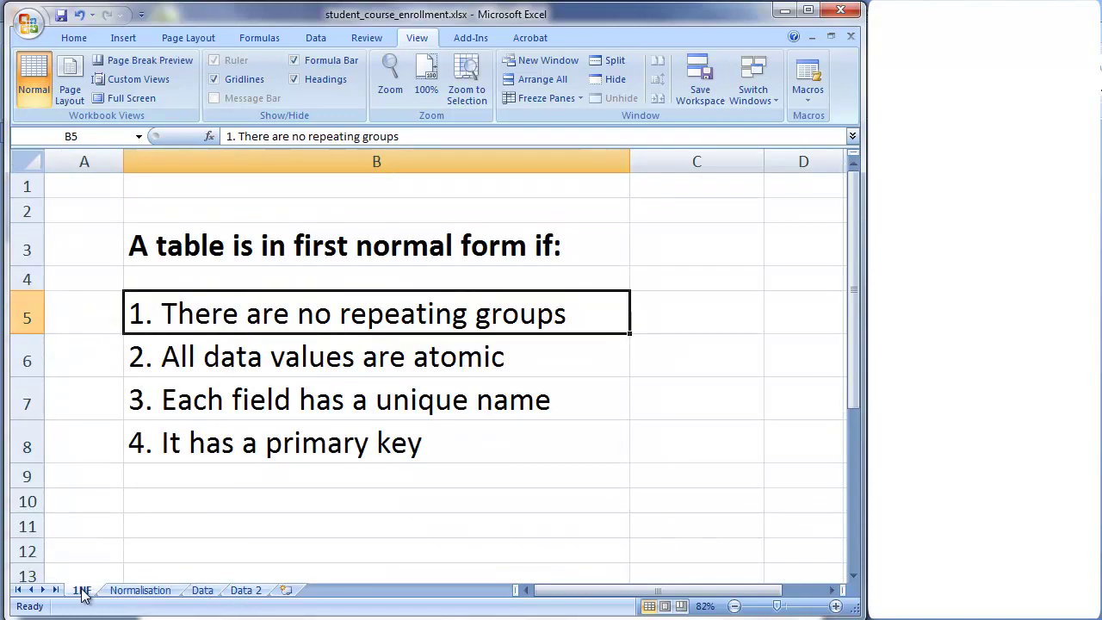
click(665, 314)
text(Y)
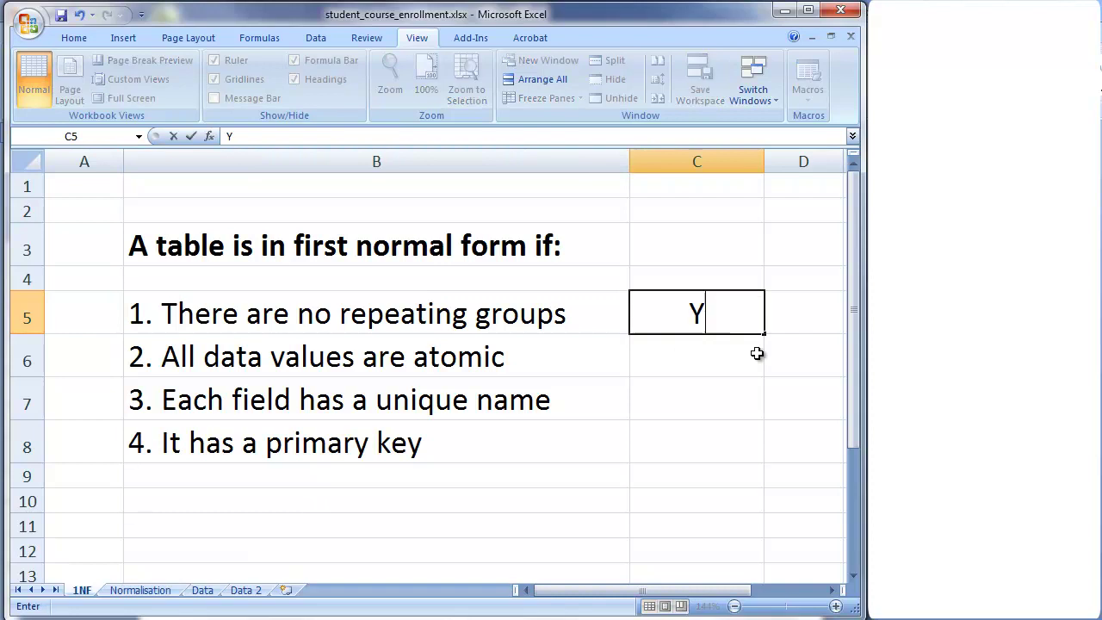
key(Return)
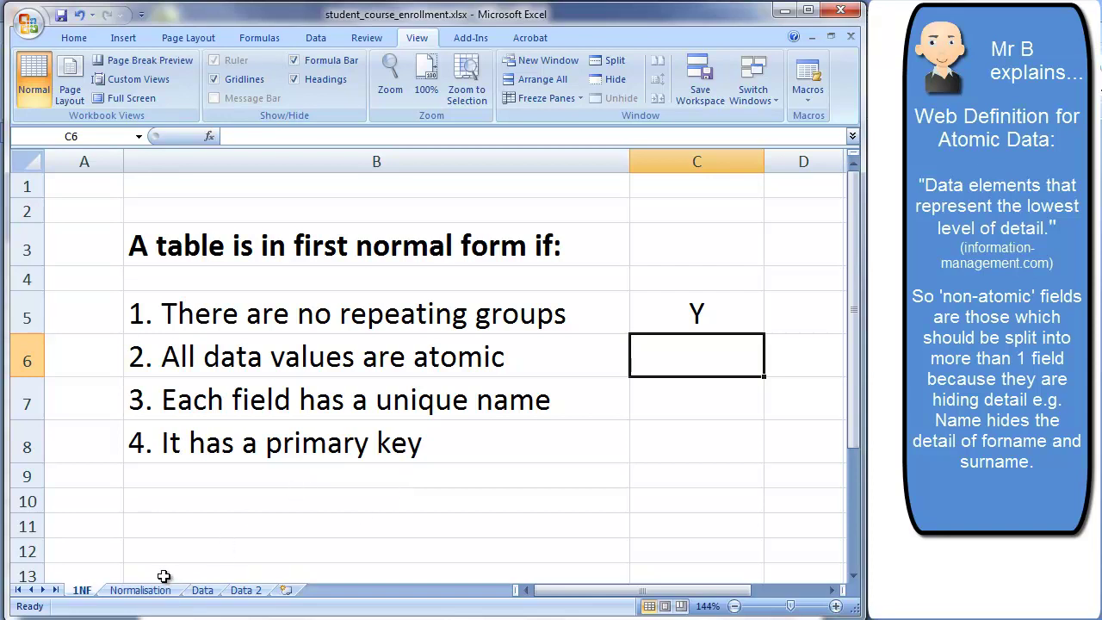
click(203, 591)
click(346, 498)
drag(96, 197, 472, 228)
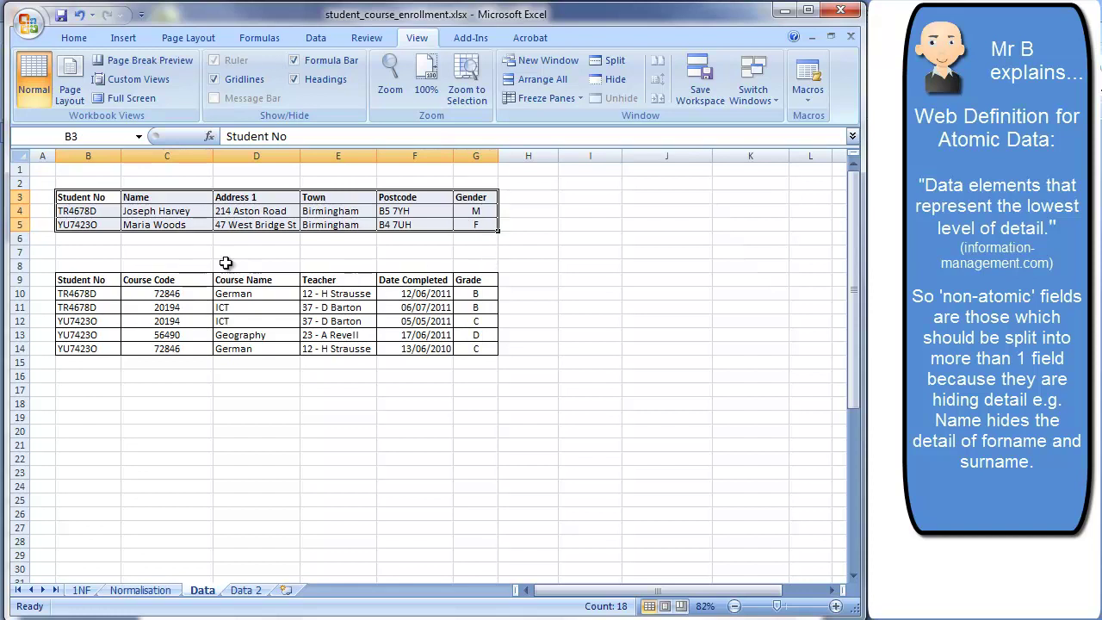
drag(91, 210, 91, 221)
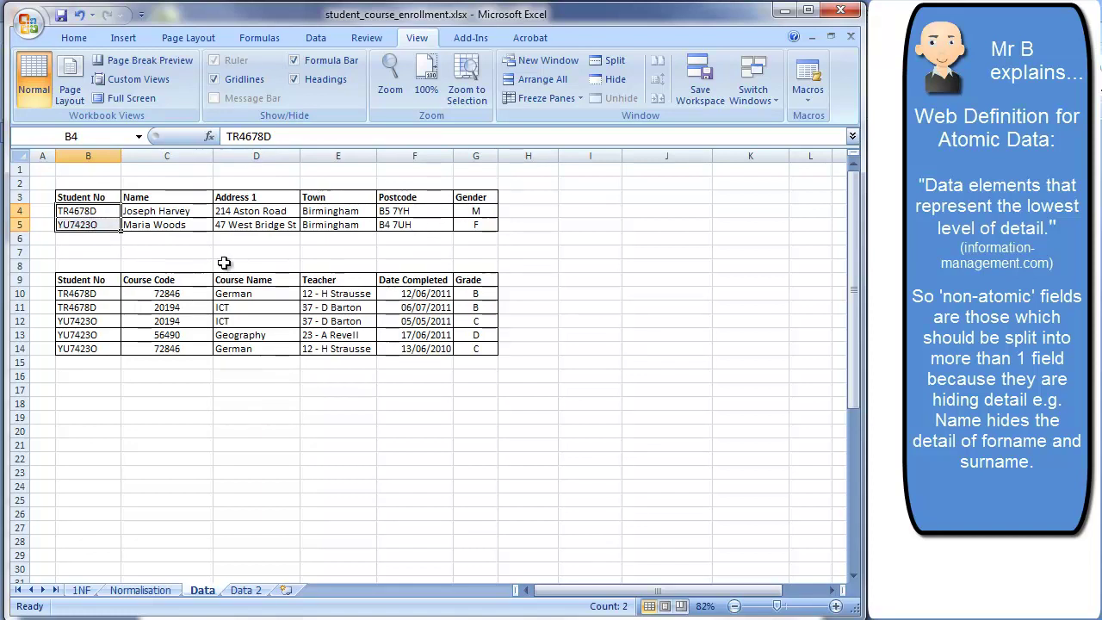
drag(183, 211, 181, 231)
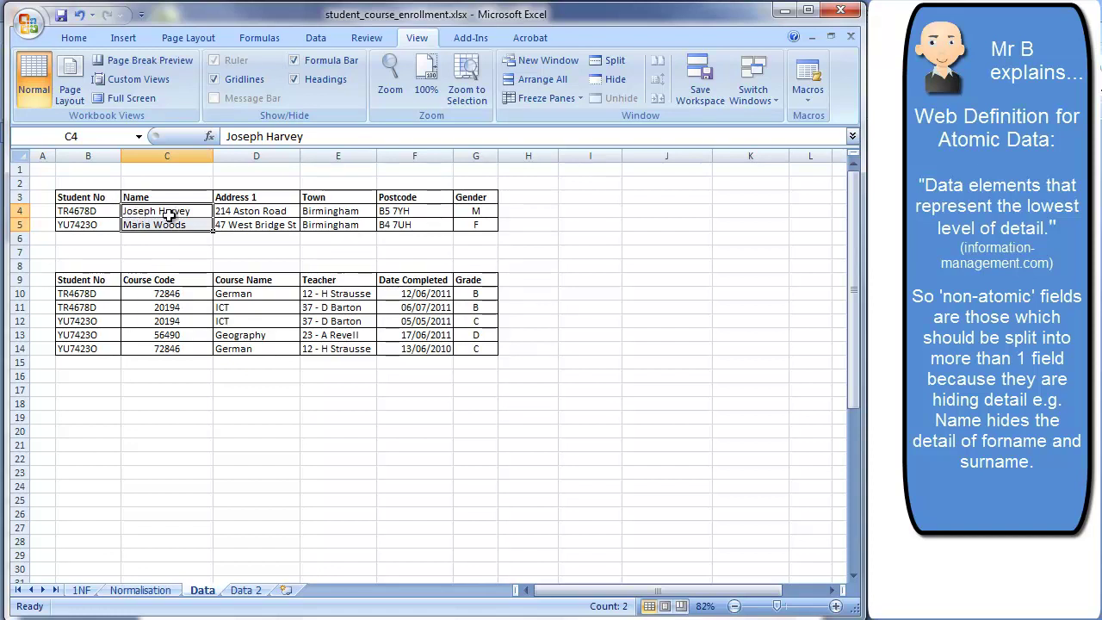
- Widen column D (Address 1) on the Data sheet so both students' full addresses are visible
drag(296, 159, 311, 158)
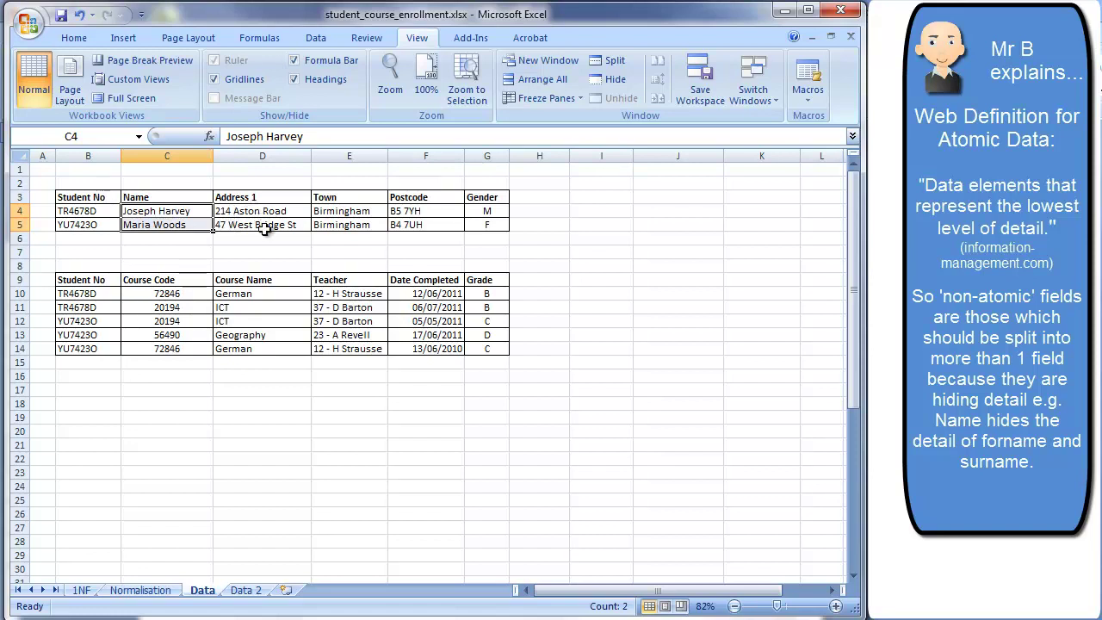
drag(356, 215, 492, 224)
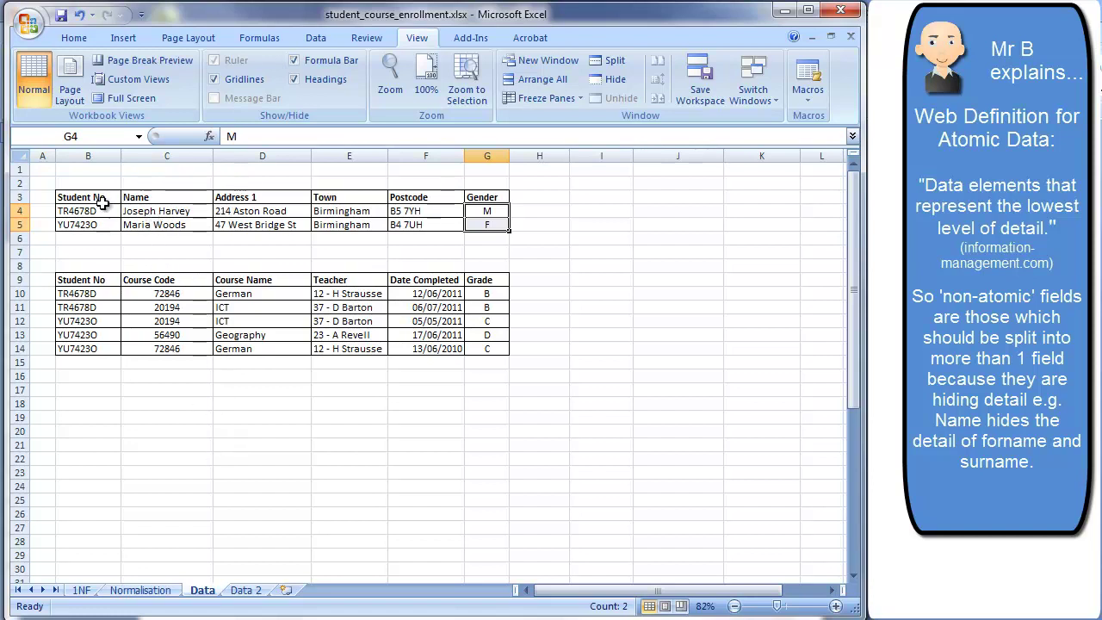
drag(99, 203, 478, 230)
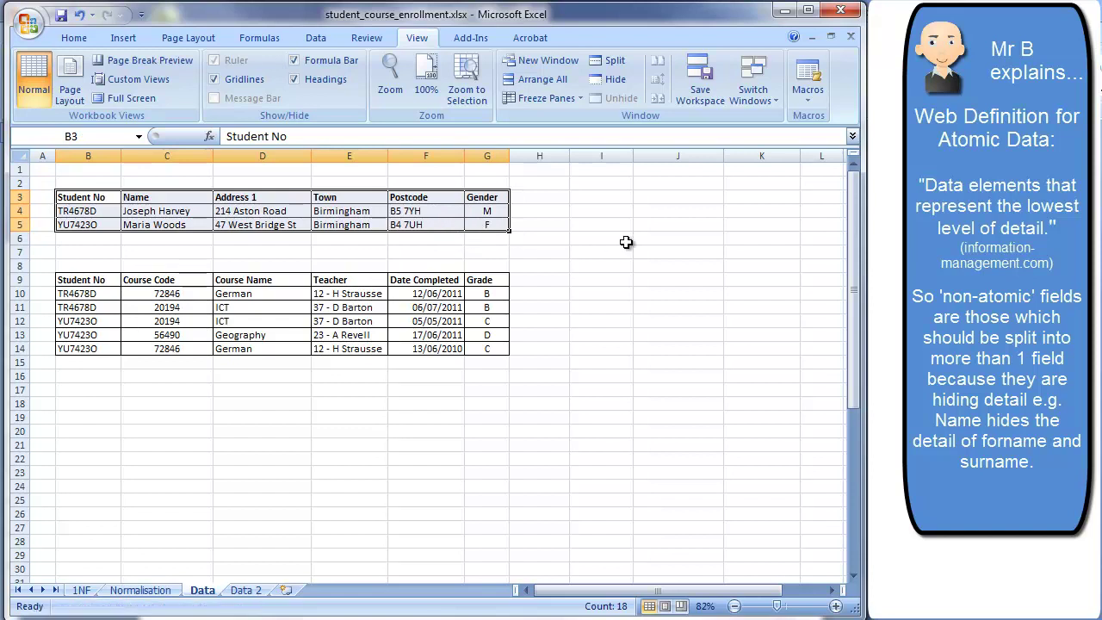
click(653, 252)
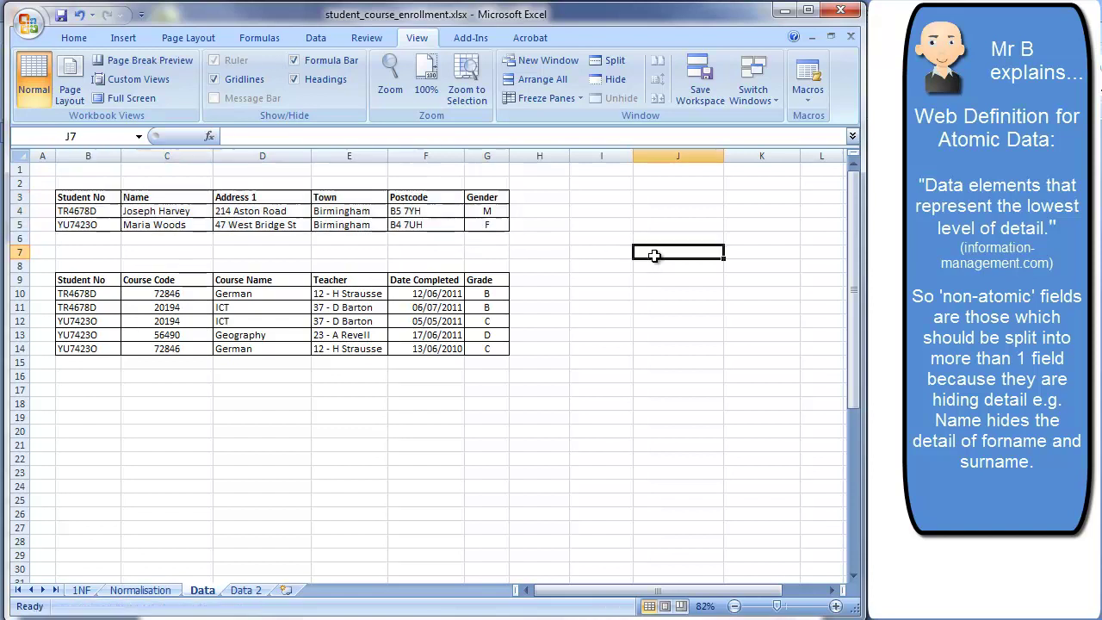
click(222, 157)
- Insert a blank column before Address 1 and shift the course table's columns back into line
right_click(222, 156)
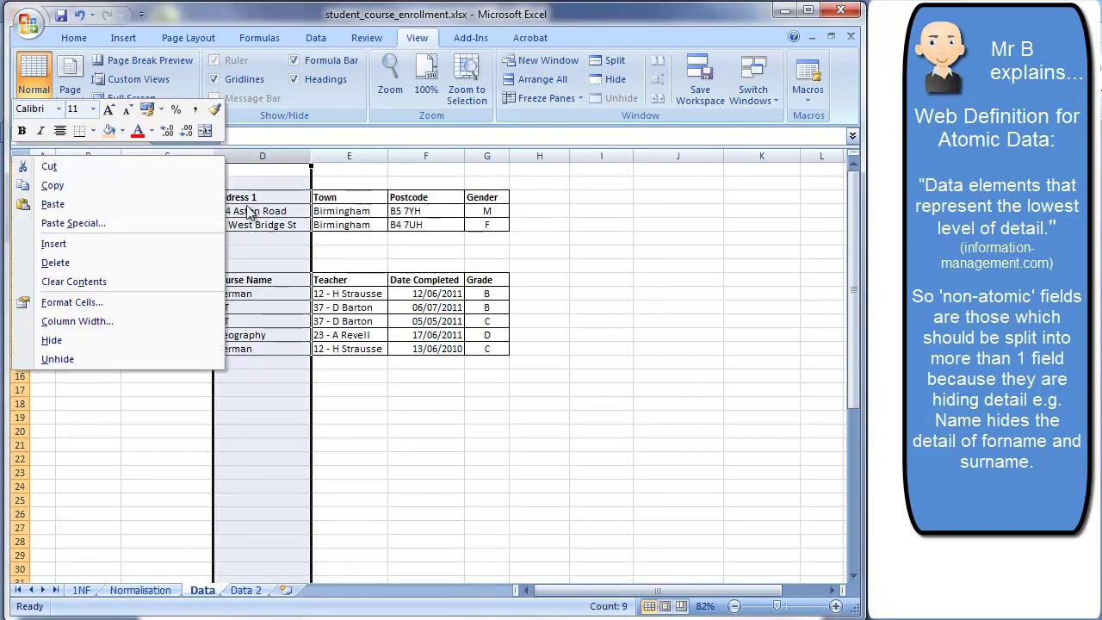
click(142, 244)
click(338, 431)
drag(339, 290, 469, 355)
drag(482, 405, 478, 408)
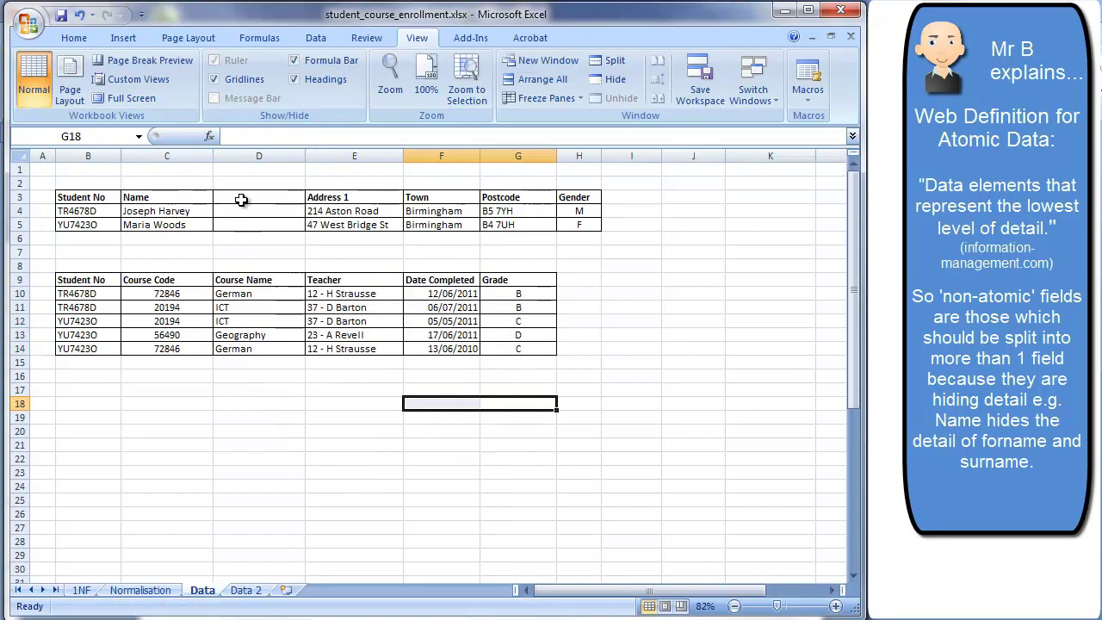
- Rename the Name heading to Forename and add a Surname heading in D3
click(156, 197)
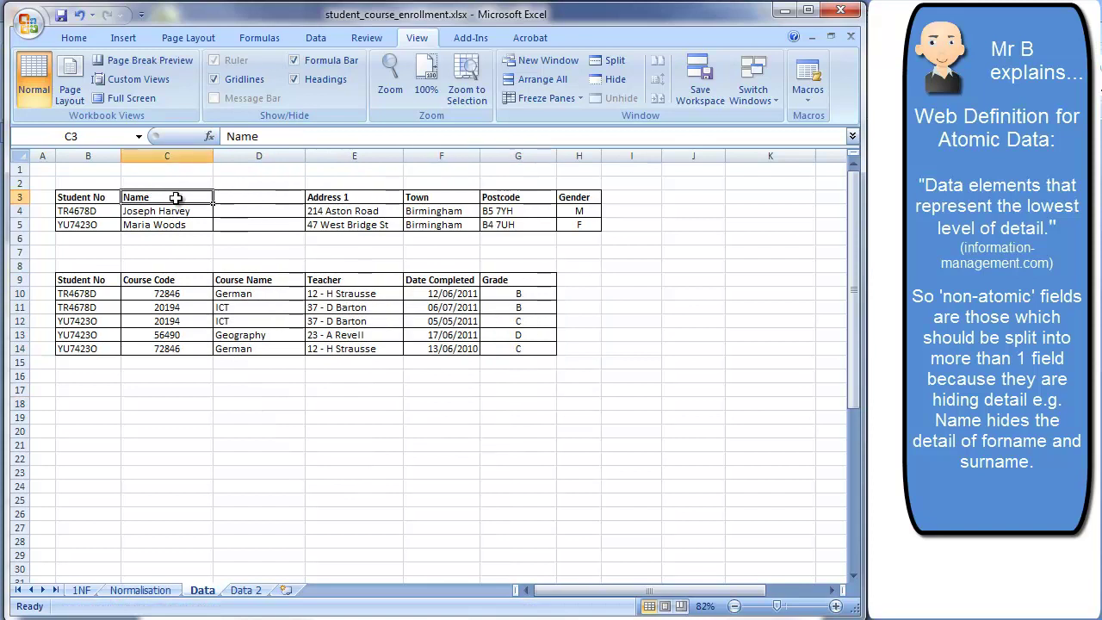
text(Forename)
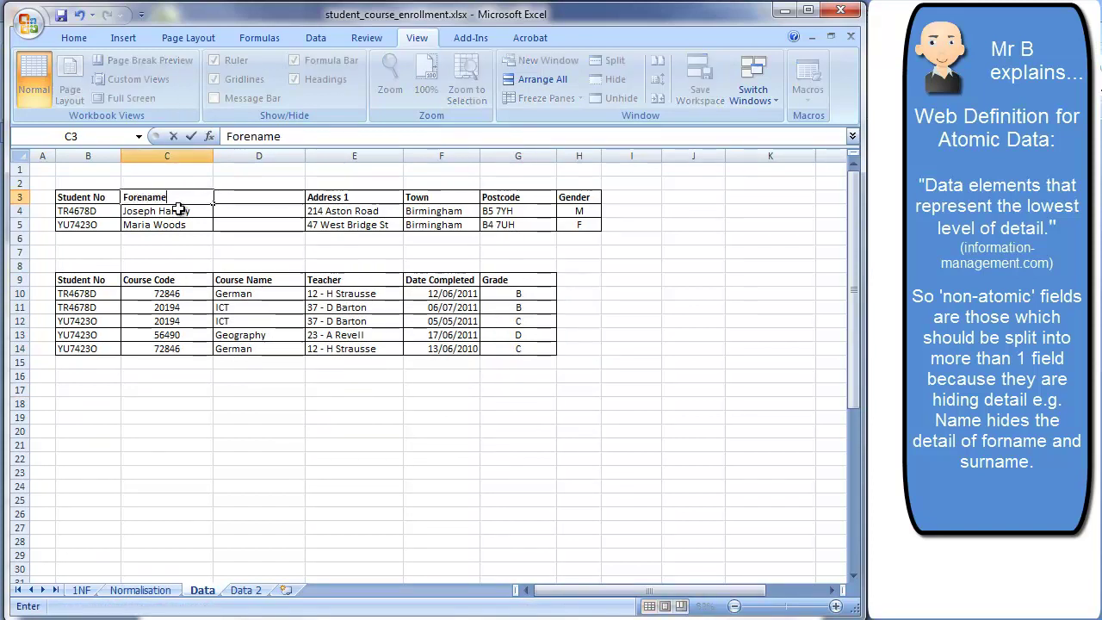
click(249, 206)
text(Surname)
click(257, 254)
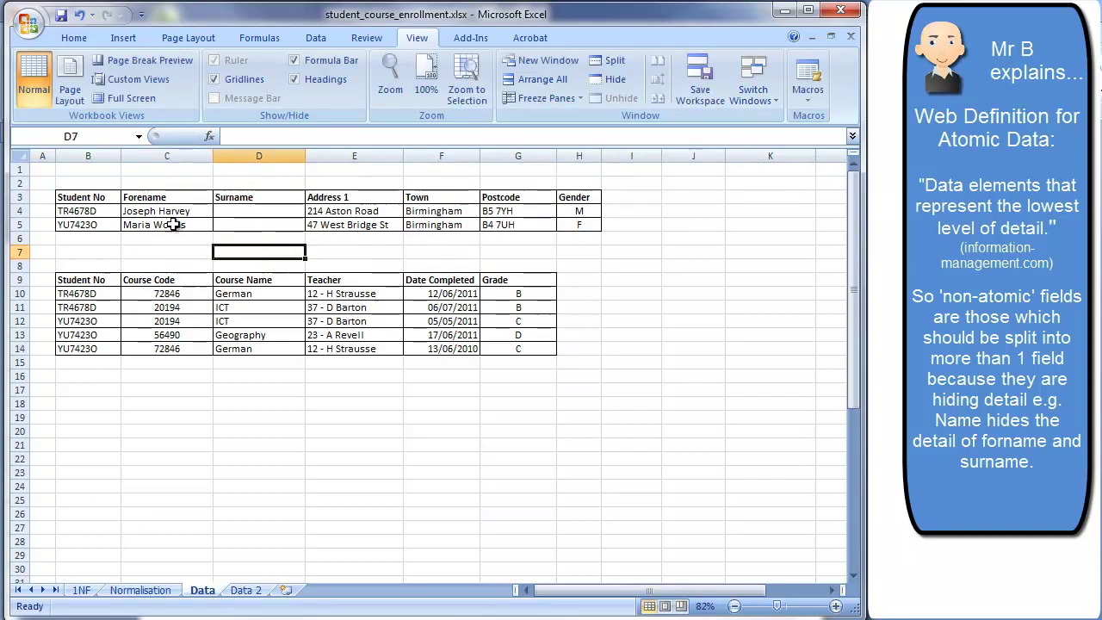
- Move both students' surnames out of the name cells into the Surname column
click(159, 211)
double_click(160, 211)
drag(159, 211, 197, 211)
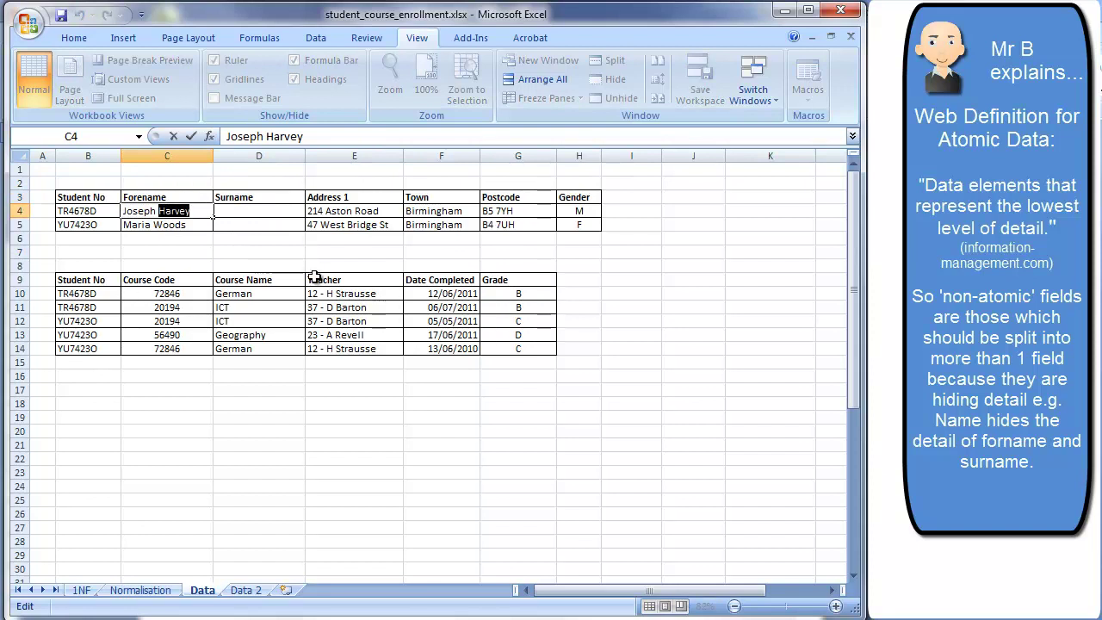
click(276, 216)
text(Harvey)
double_click(187, 224)
drag(186, 225, 157, 228)
key(ctrl+x)
double_click(223, 226)
key(ctrl+v)
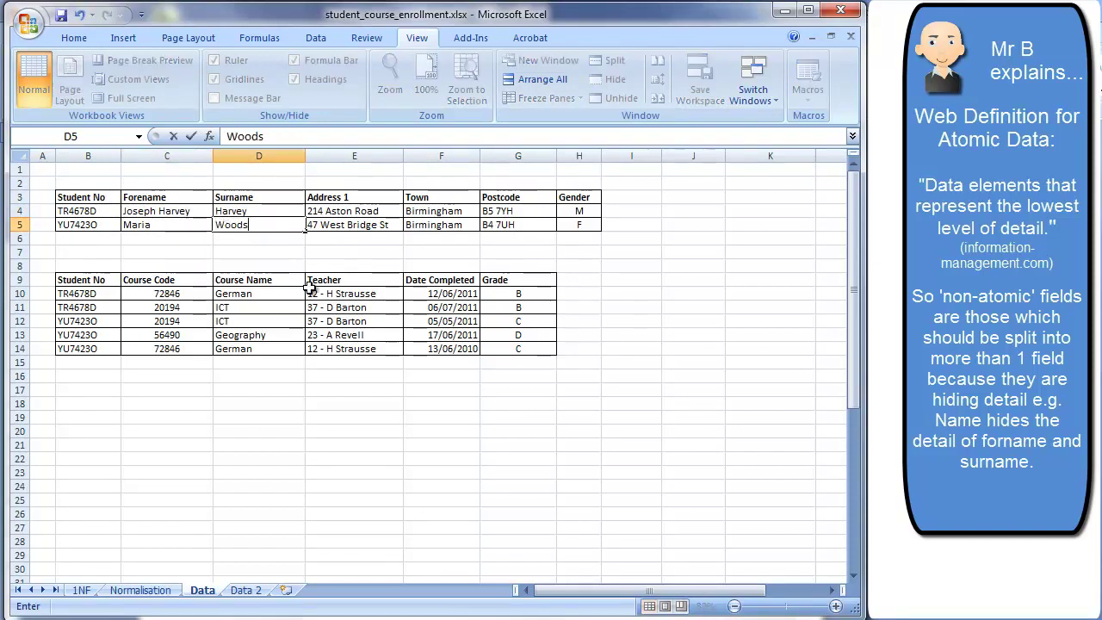
click(412, 431)
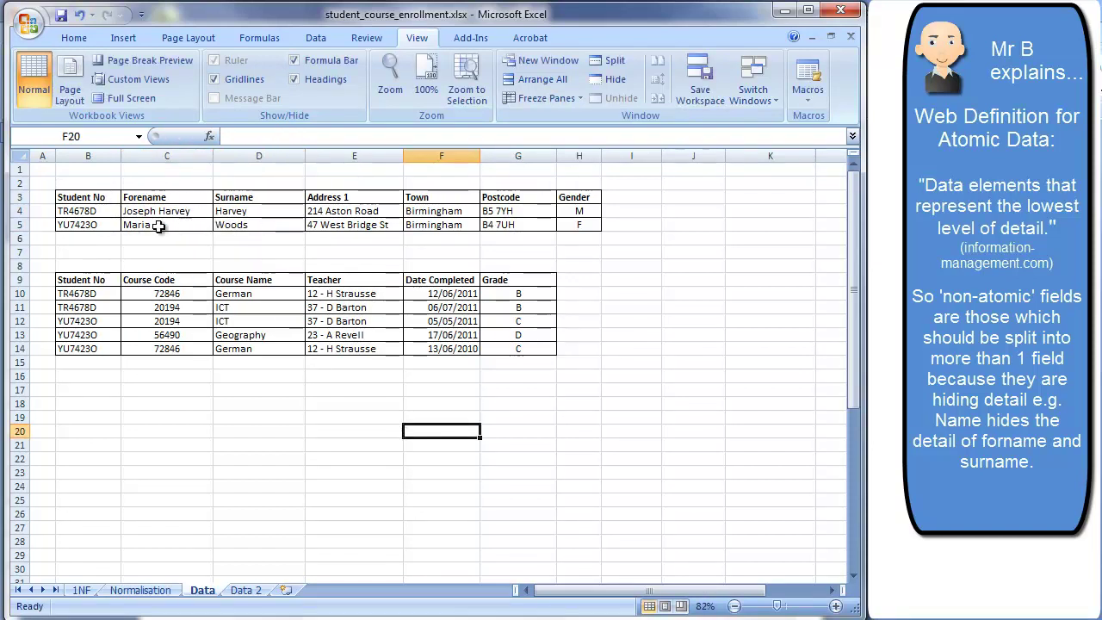
click(159, 591)
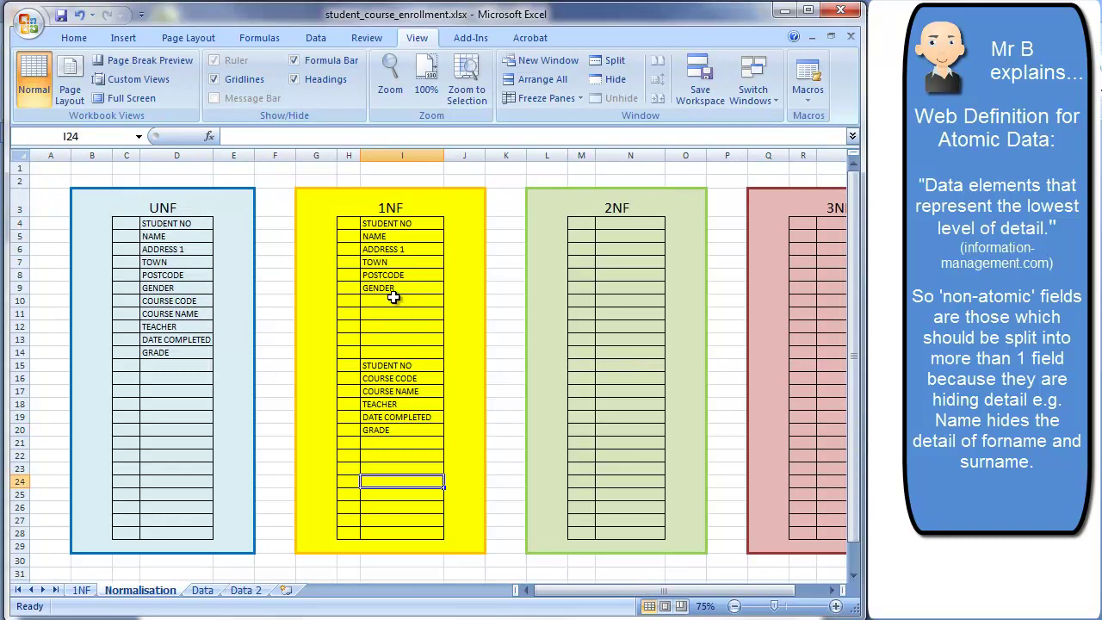
- Shift the 1NF student fields down a row and enter FORENAME and SURNAME in place of NAME
drag(387, 249, 396, 309)
click(389, 238)
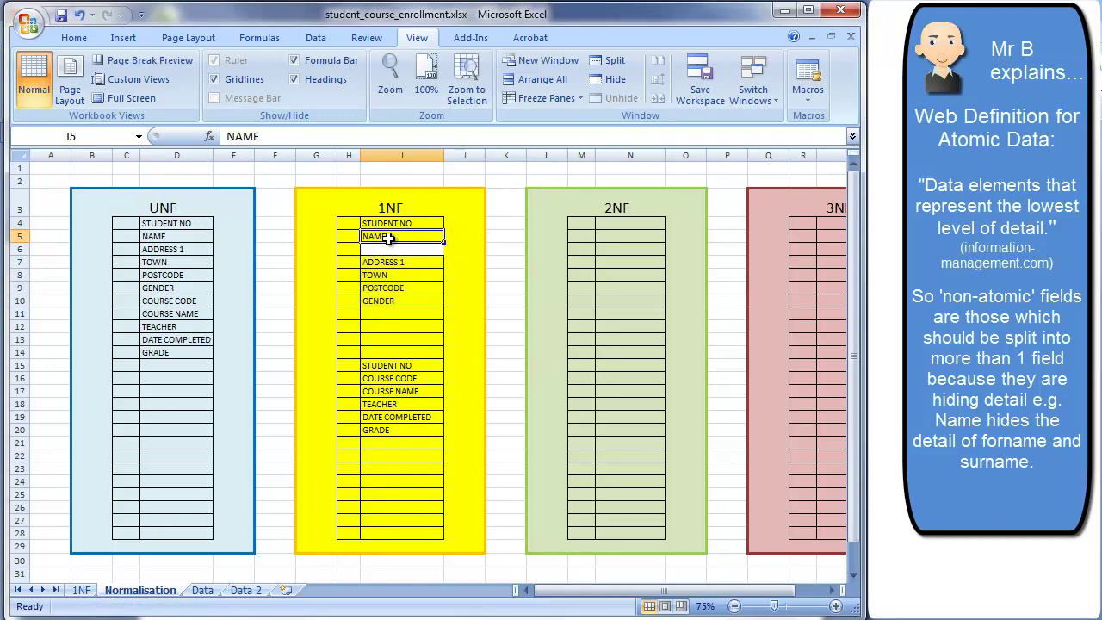
text(FORE)
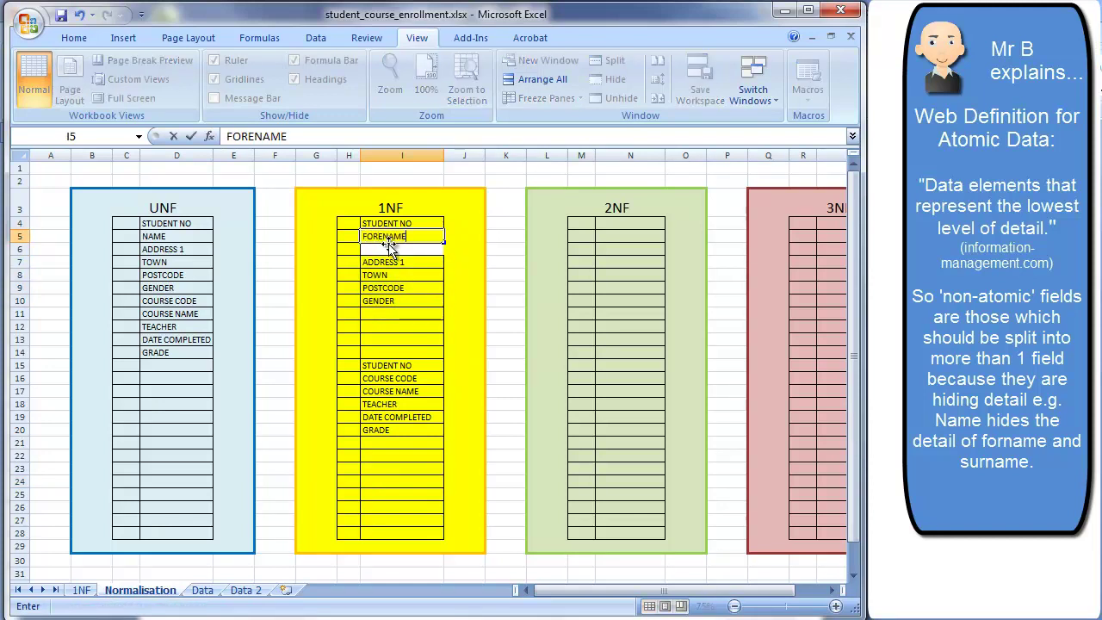
text(NAME)
click(390, 250)
text(SURNAME)
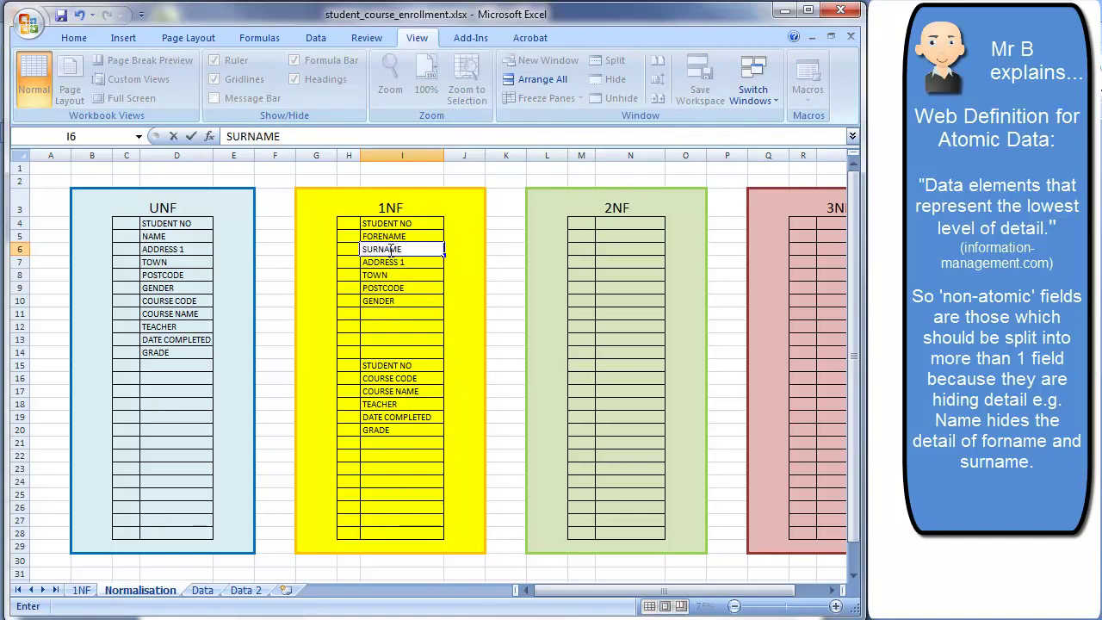
click(433, 287)
- Copy the ADDRESS 1 cell's formatting onto the SURNAME cell with Format Painter
click(407, 266)
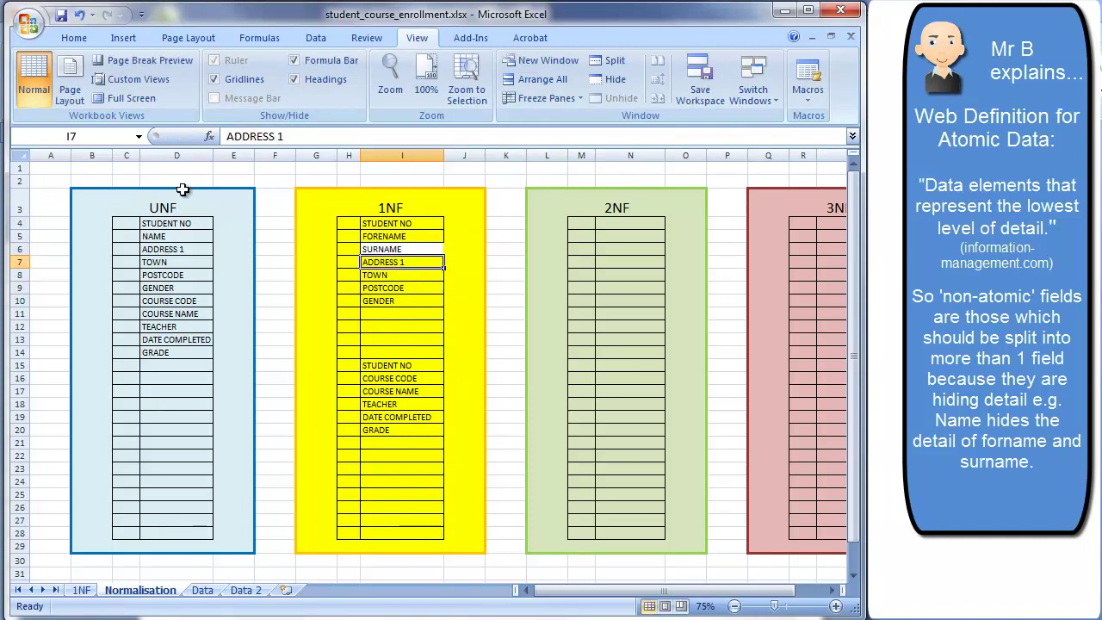
click(74, 38)
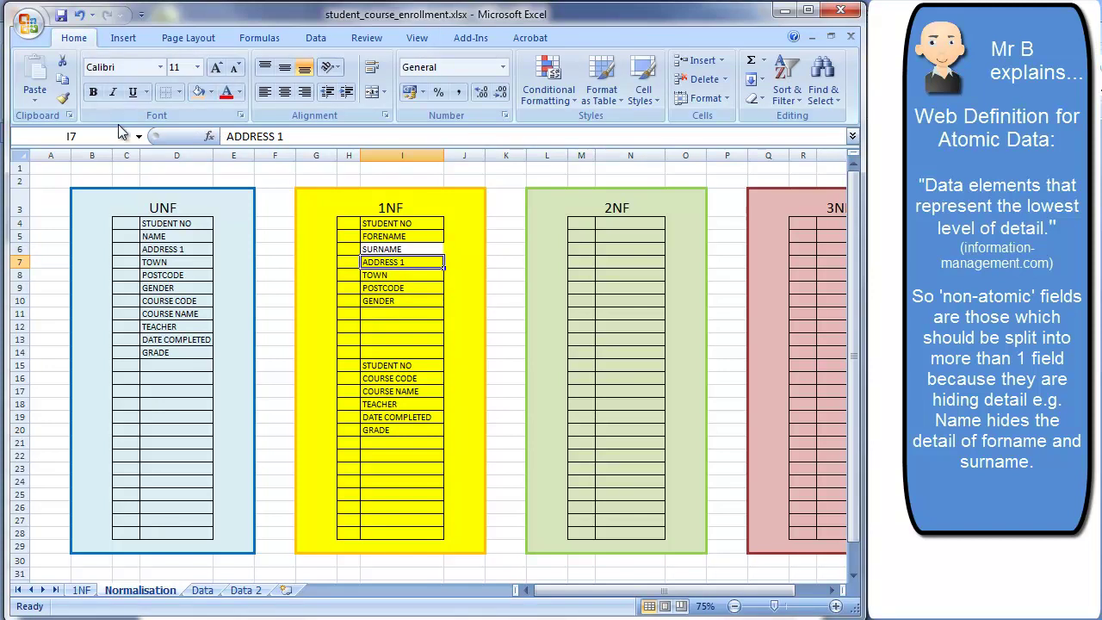
click(64, 100)
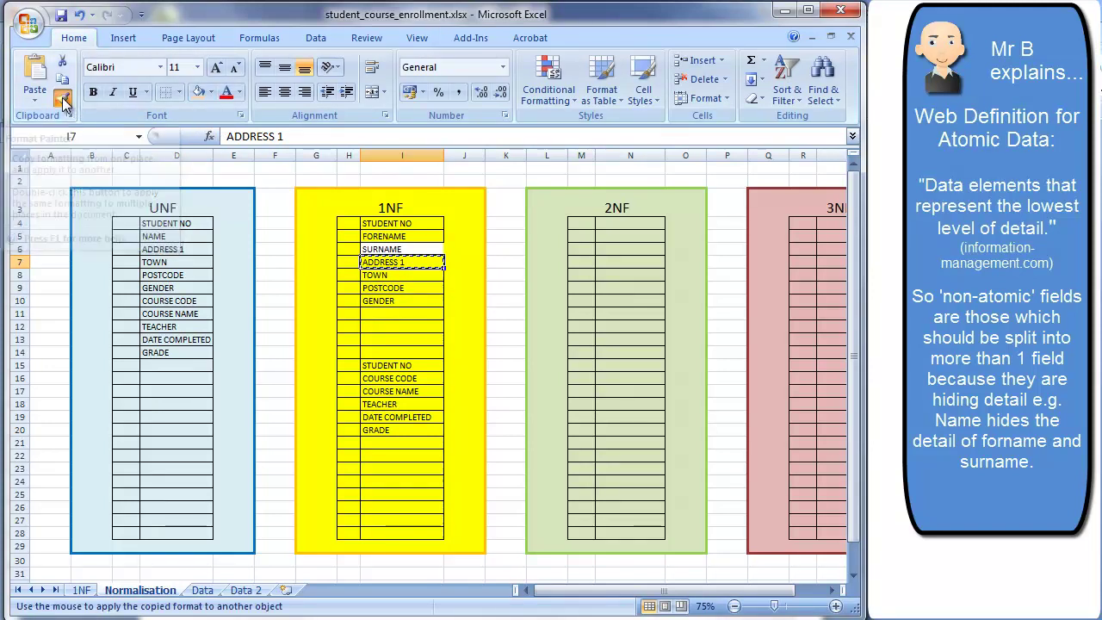
click(368, 249)
click(434, 331)
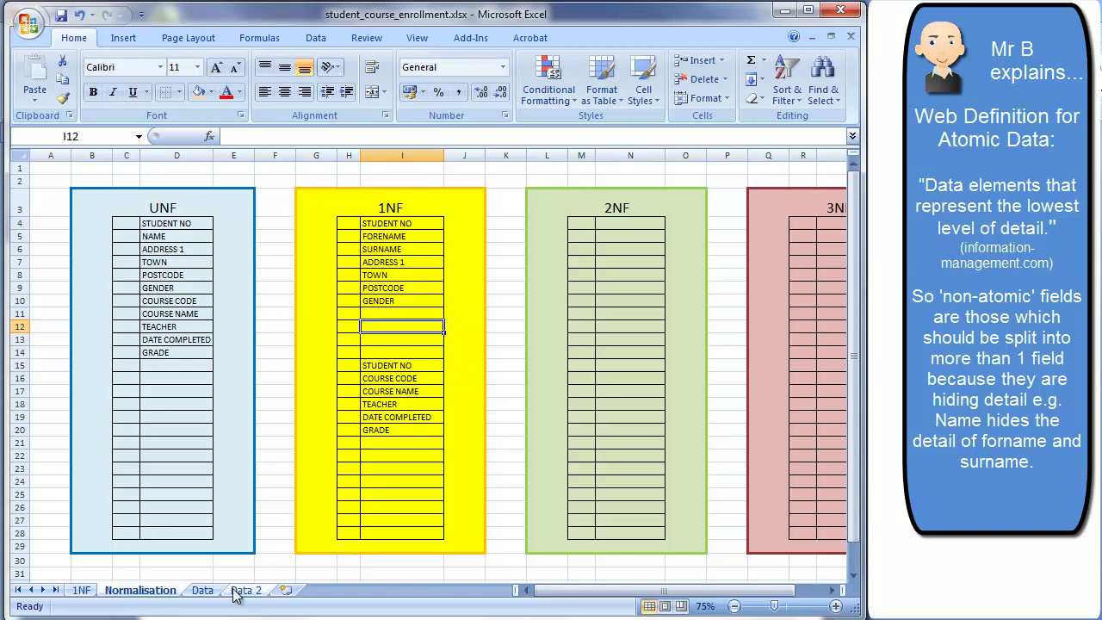
- On the Data sheet, highlight the course table's Student No, Course Code, Course Name and Teacher columns
click(203, 590)
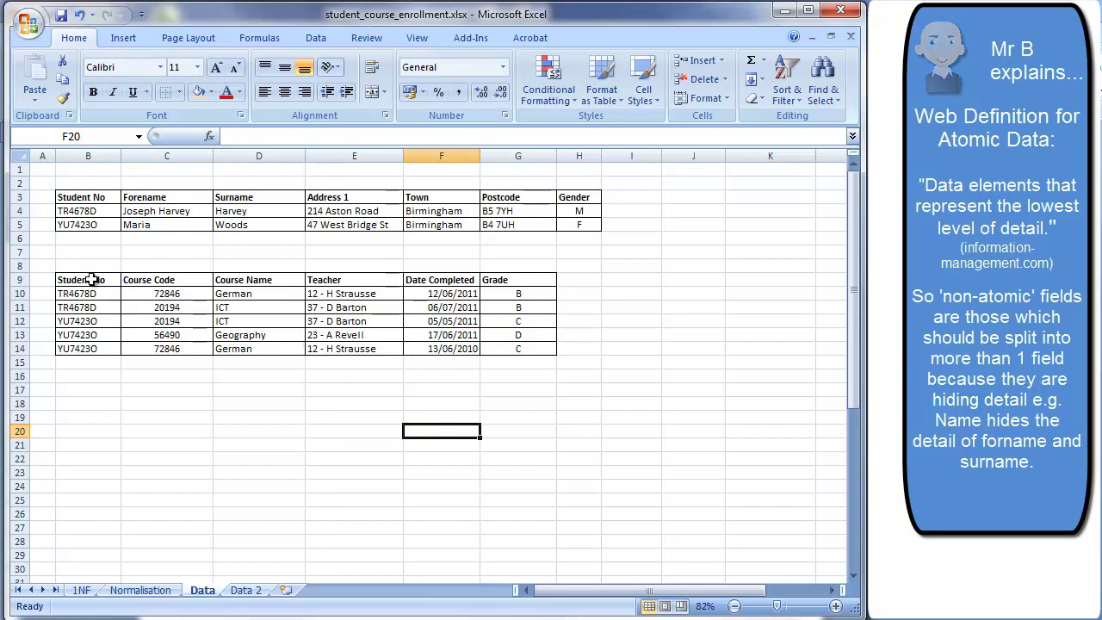
drag(93, 283, 101, 349)
drag(95, 293, 100, 350)
drag(178, 293, 178, 349)
drag(263, 294, 262, 350)
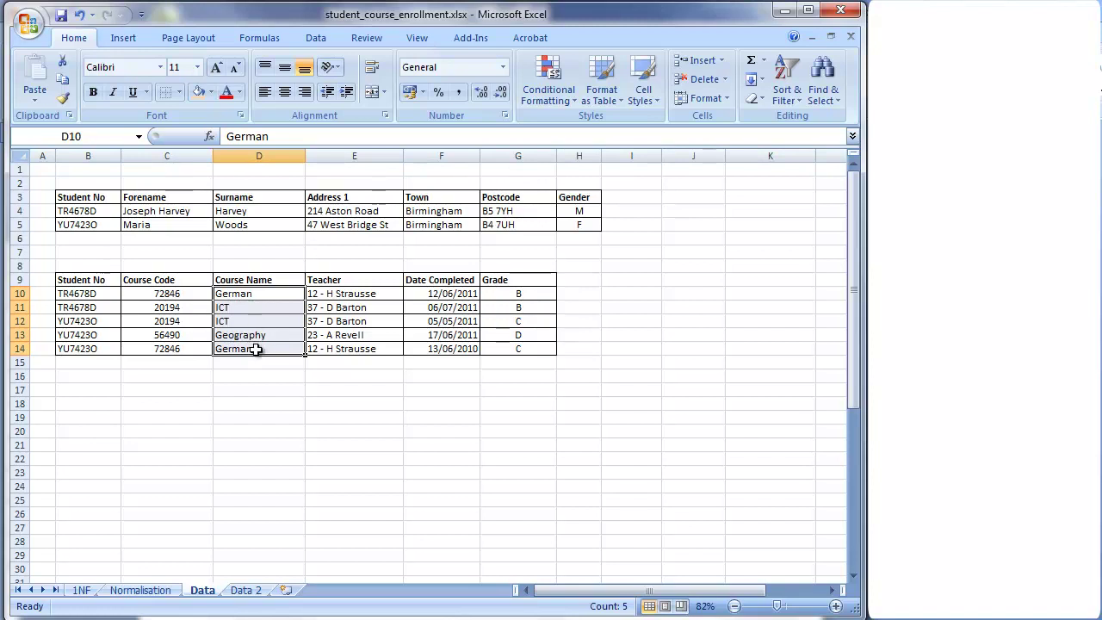
drag(355, 294, 352, 349)
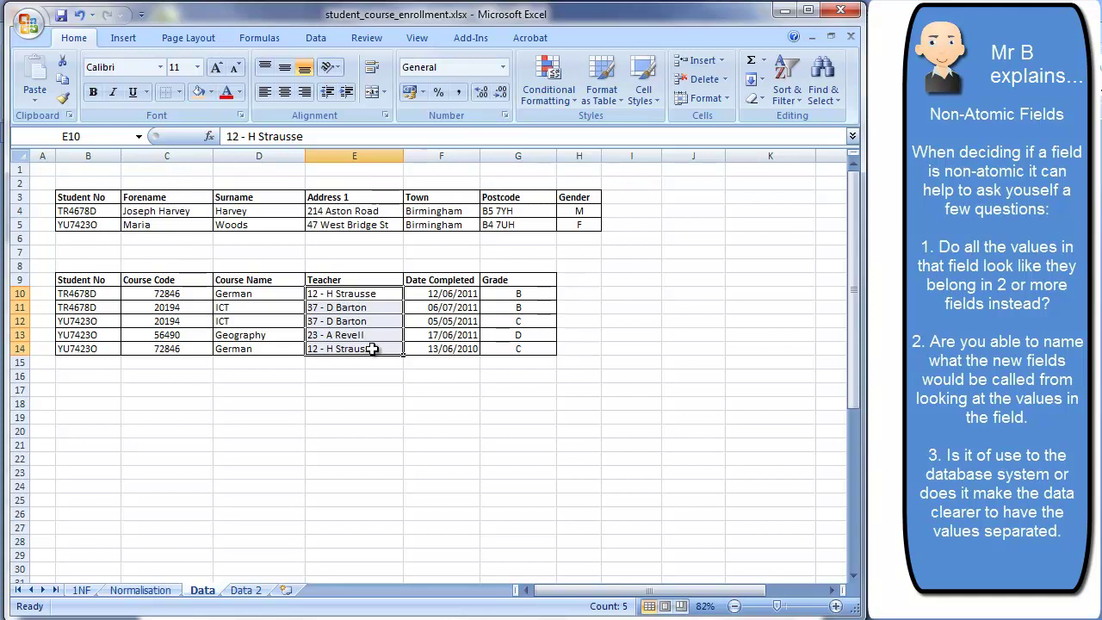
- Insert two blank columns before the Town column
click(401, 156)
right_click(415, 157)
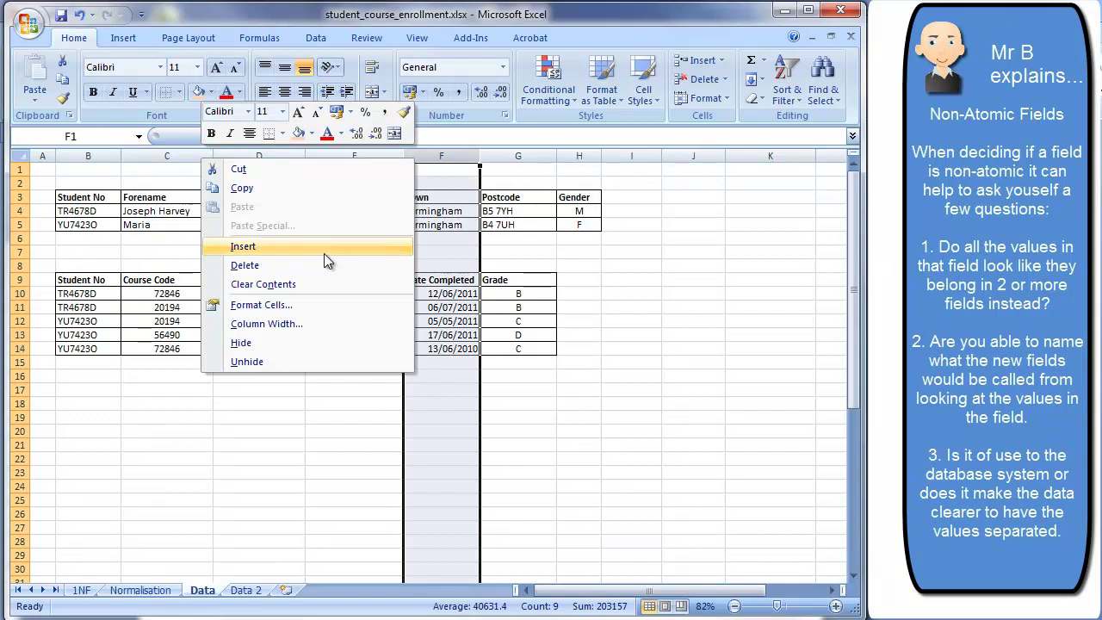
click(323, 248)
right_click(420, 164)
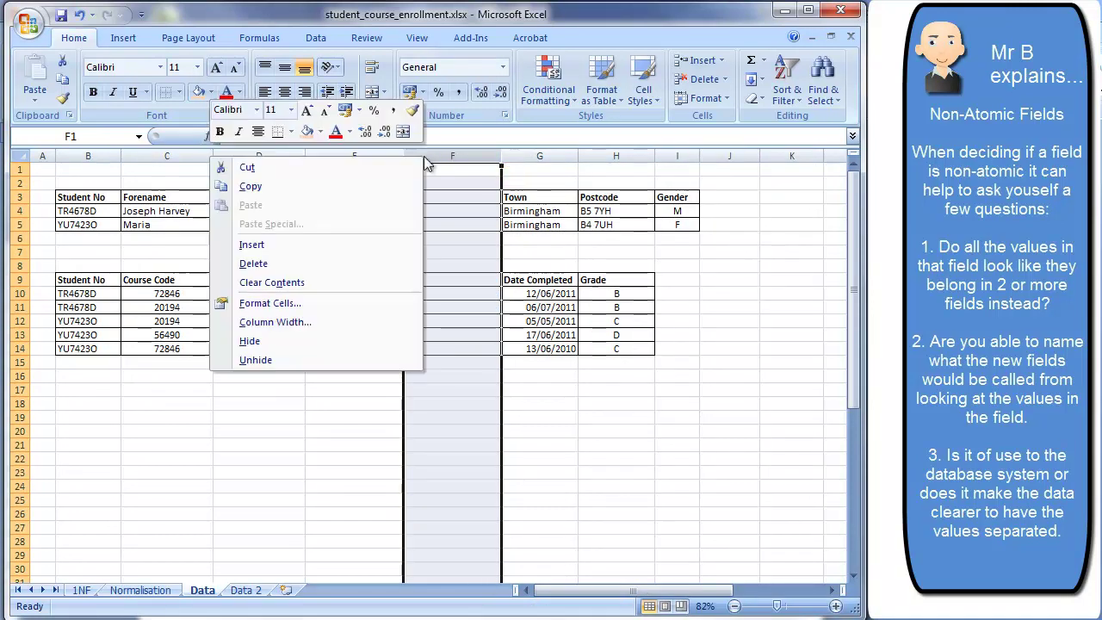
click(339, 246)
click(491, 404)
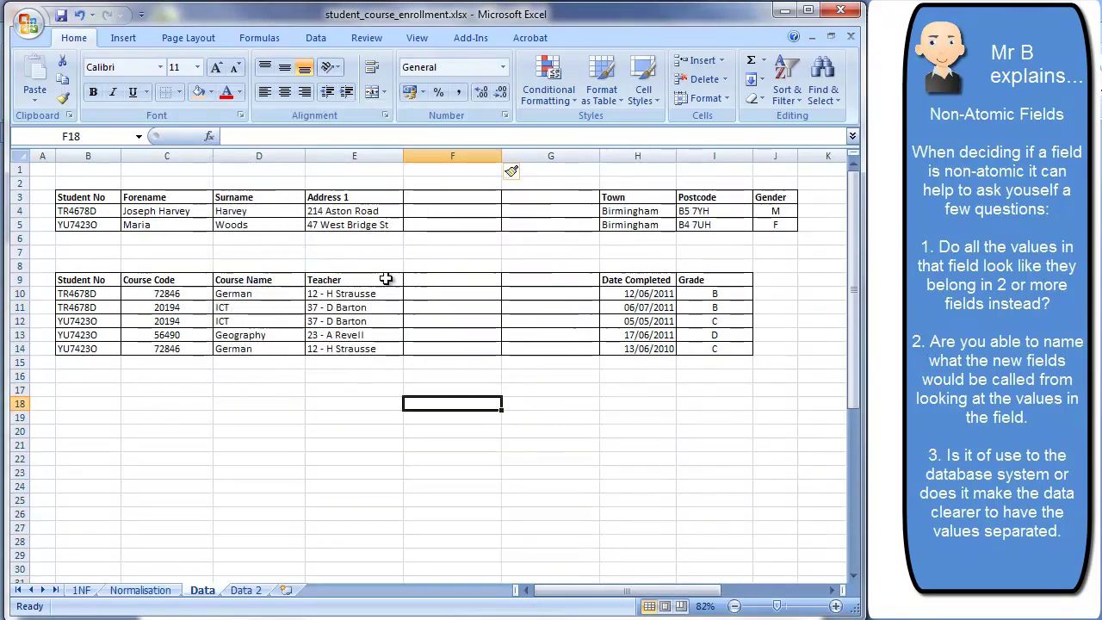
- Head the new columns F9 'Teacher Init' and G9 'Teacher Surname' beside Teacher ID
click(359, 280)
double_click(359, 280)
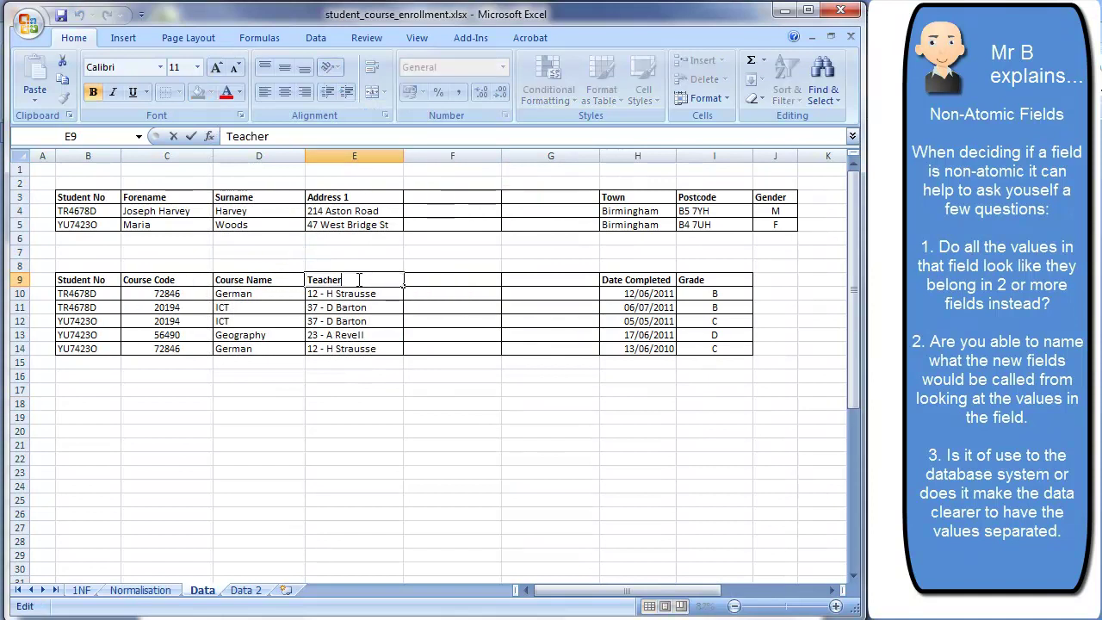
double_click(422, 278)
text(Teacher I)
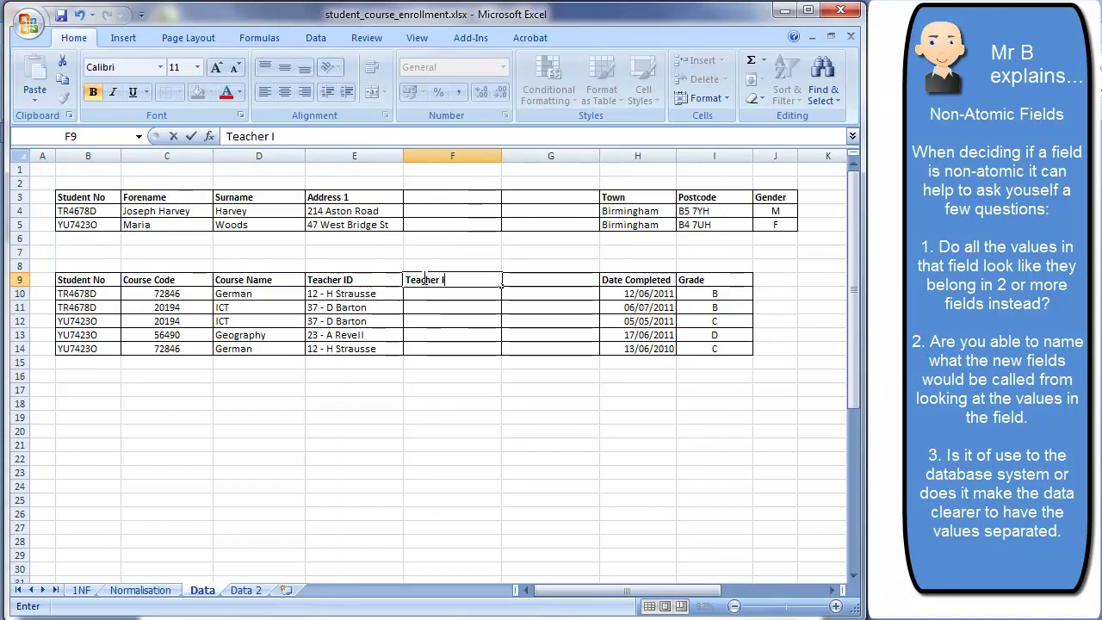
text(nit)
double_click(513, 282)
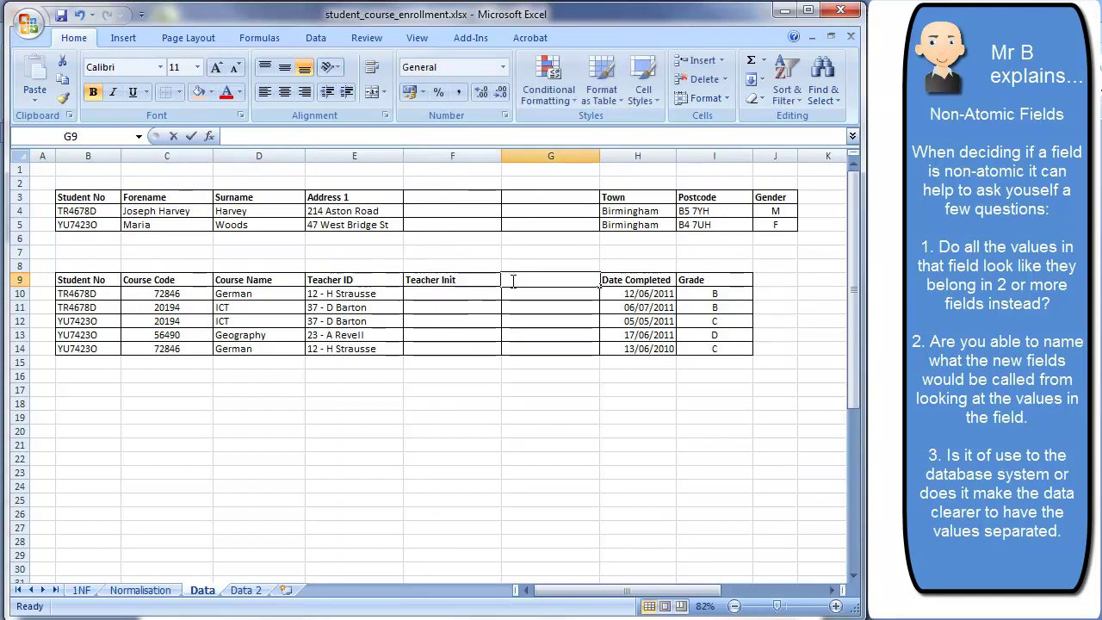
text(Teacher Surname)
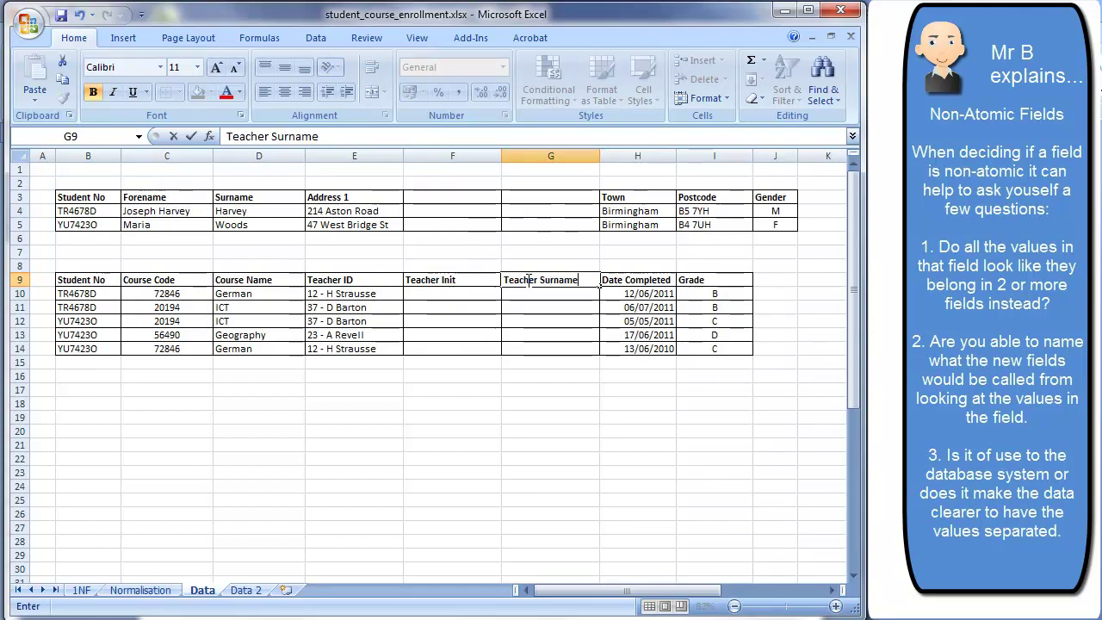
- Move row 10's teacher name out of E10, putting the initial in F10 and surname in G10
click(506, 403)
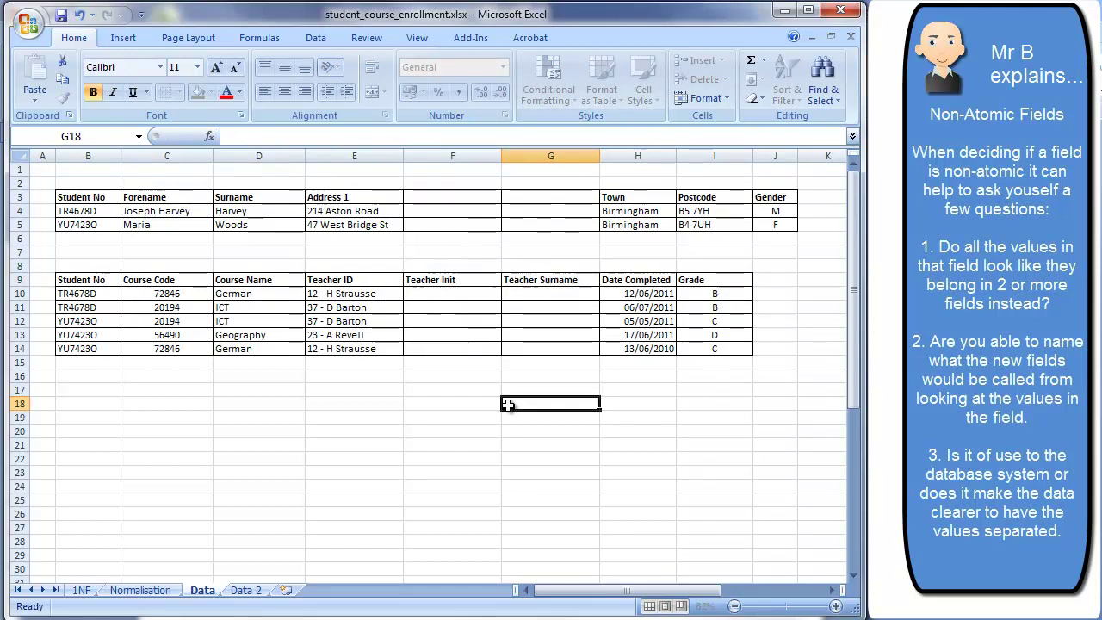
double_click(316, 293)
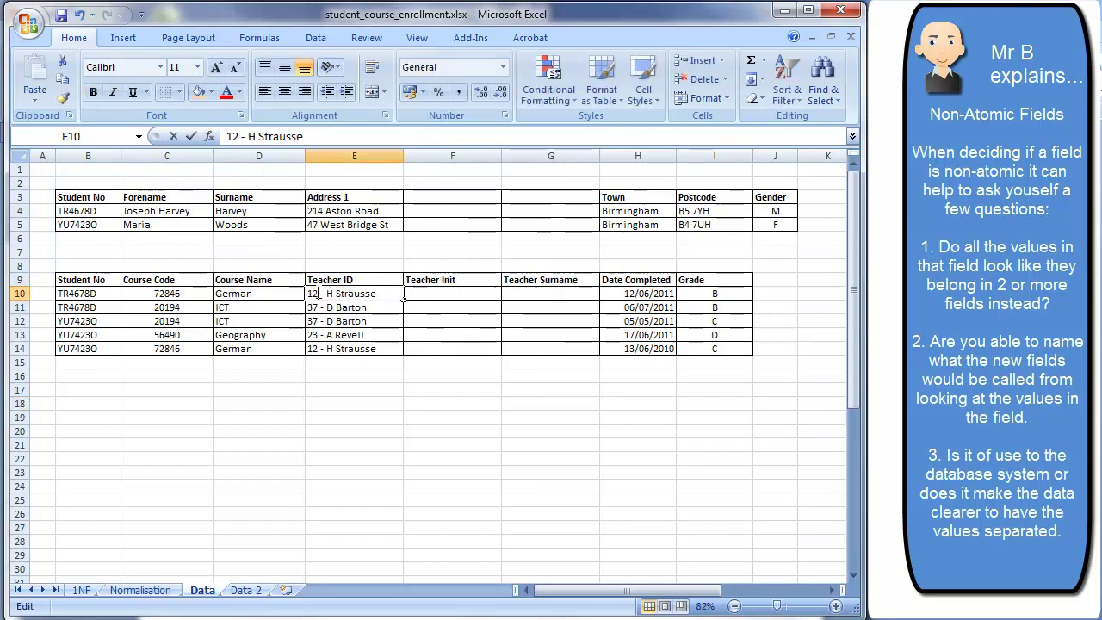
drag(308, 293, 318, 294)
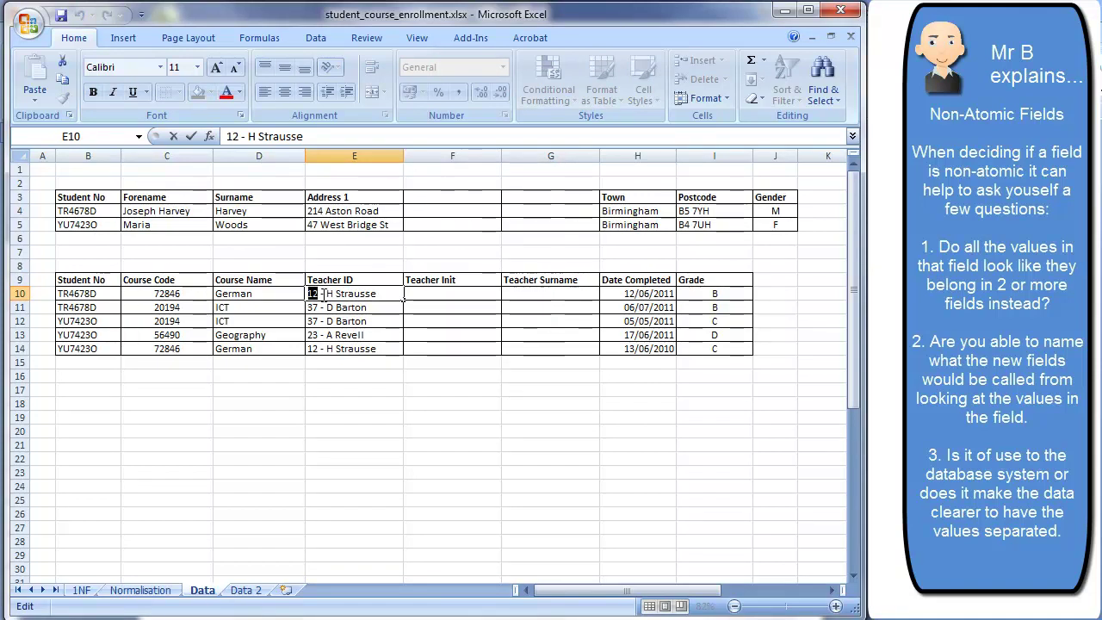
drag(337, 294, 392, 296)
key(ctrl+x)
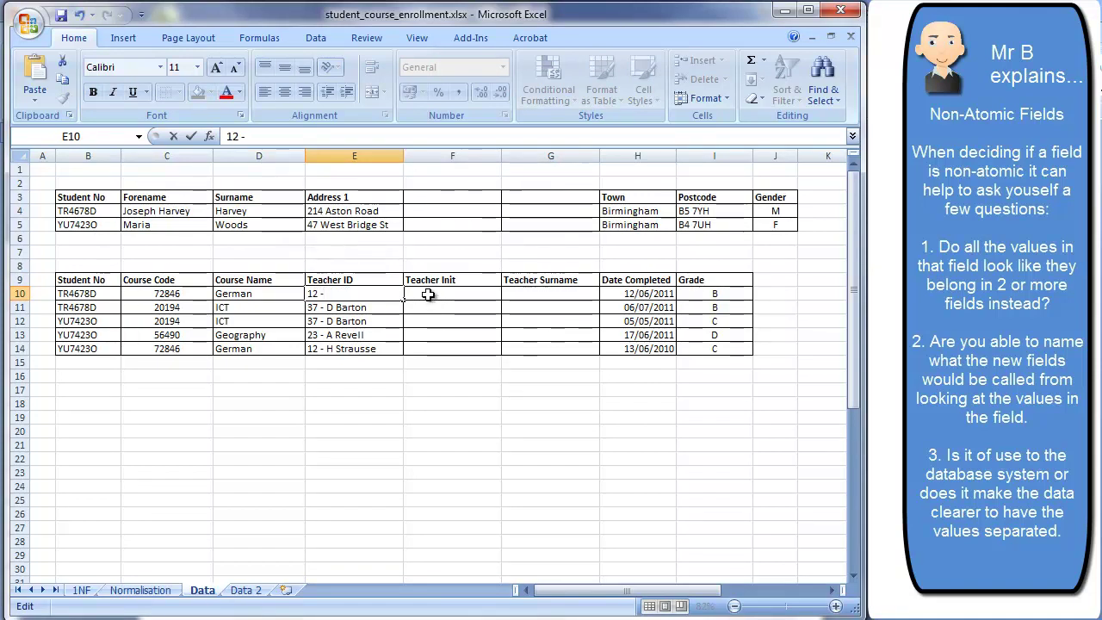
click(427, 293)
double_click(426, 293)
key(ctrl+v)
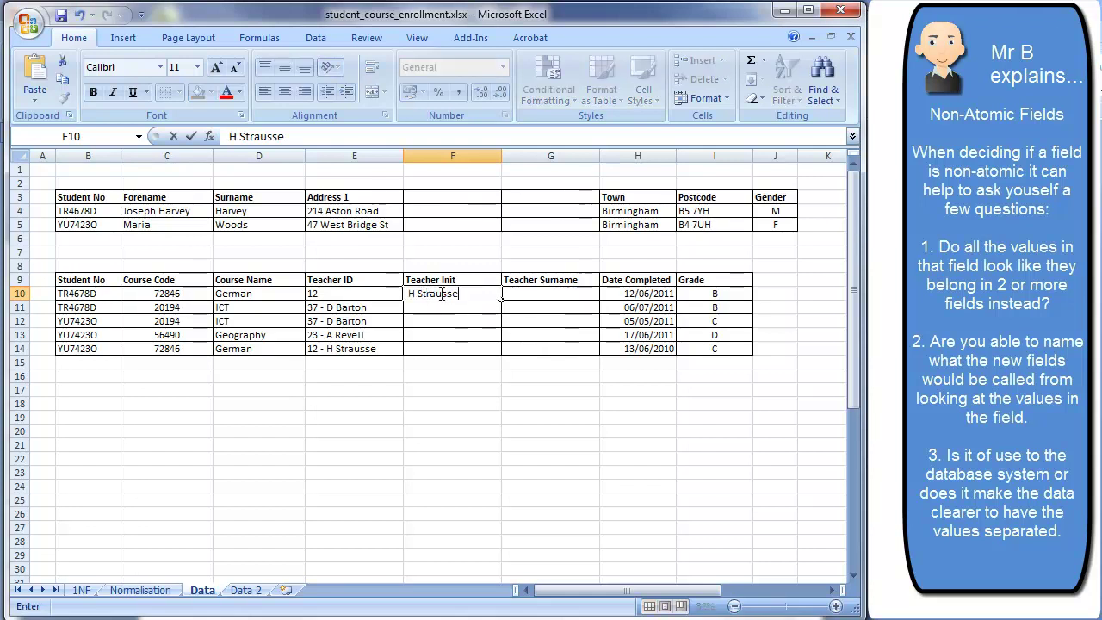
drag(415, 294, 457, 293)
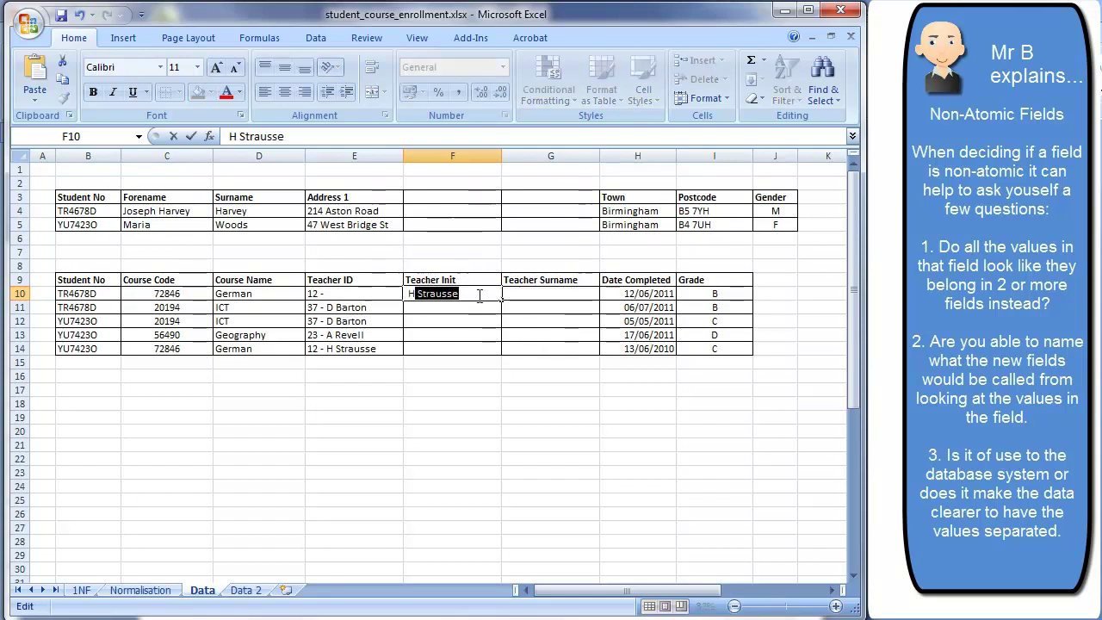
key(ctrl+x)
double_click(529, 293)
key(ctrl+v)
- Split row 11's teacher name out of Teacher ID into F11 initial and G11 surname
double_click(329, 308)
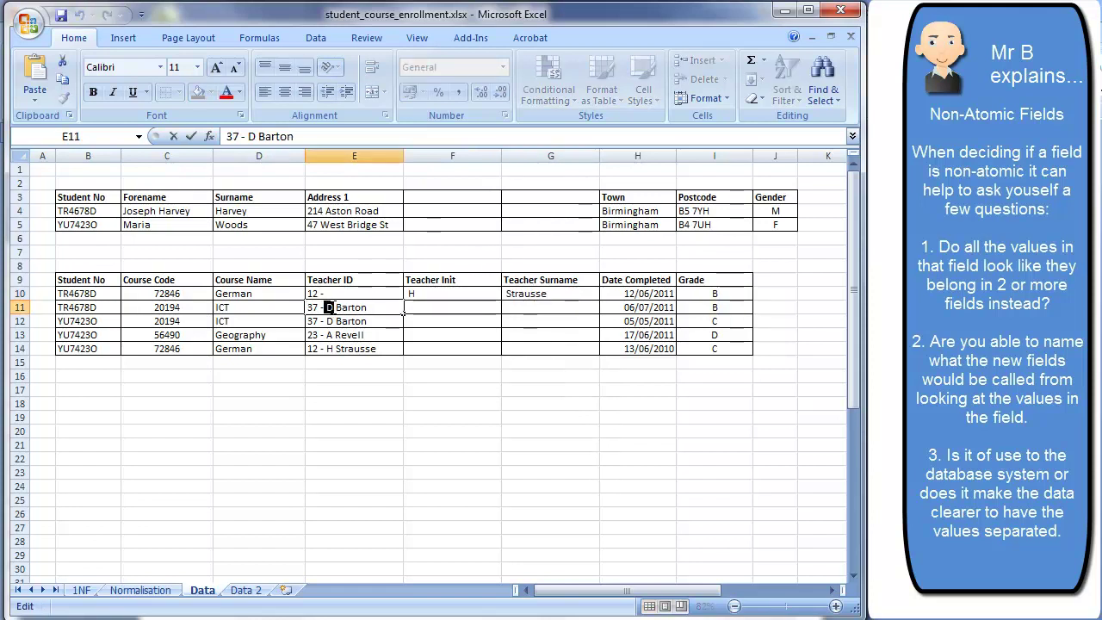
double_click(350, 308)
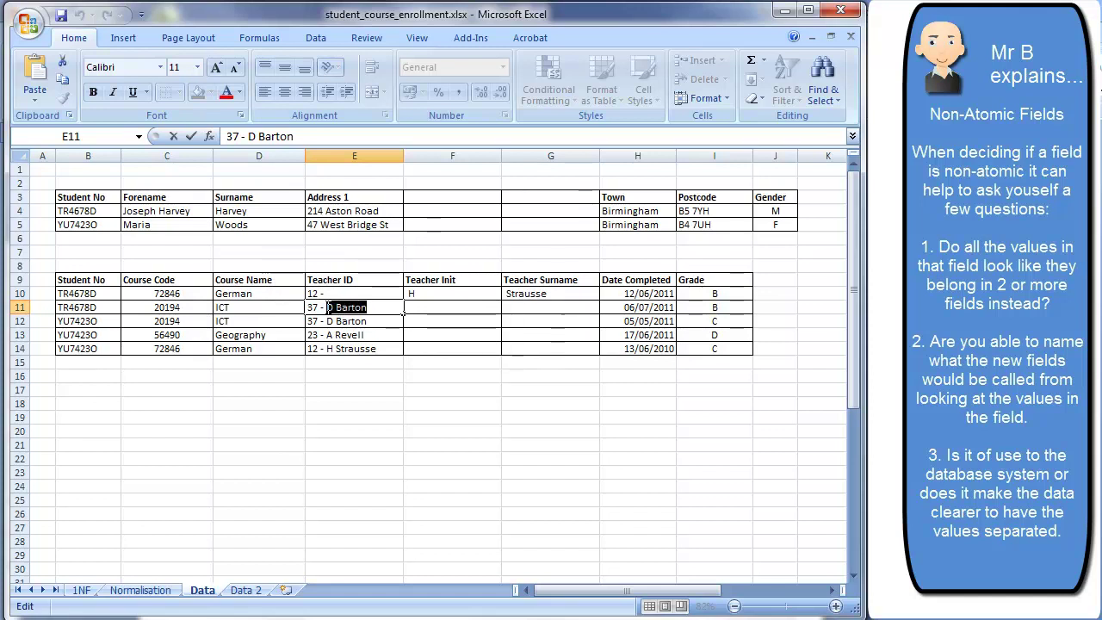
key(ctrl+x)
double_click(411, 308)
key(ctrl+v)
double_click(431, 307)
key(ctrl+x)
double_click(532, 310)
key(ctrl+v)
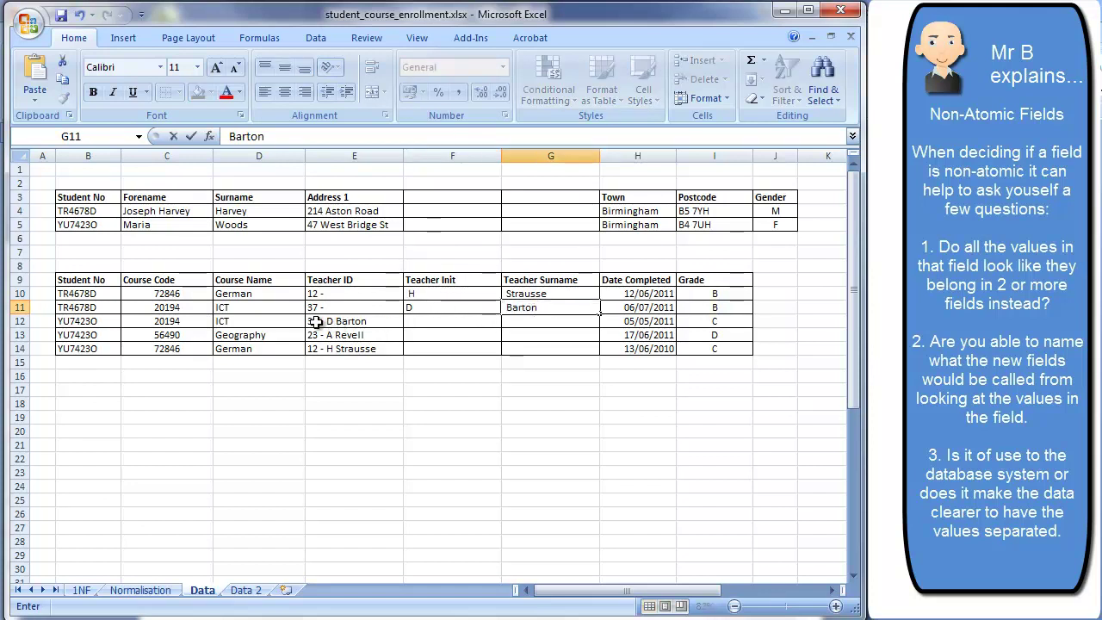
- Restore 37 in E12 and fill row 12's teacher initial and surname from row 11
click(316, 321)
double_click(320, 321)
drag(313, 315, 301, 317)
key(Delete)
click(417, 320)
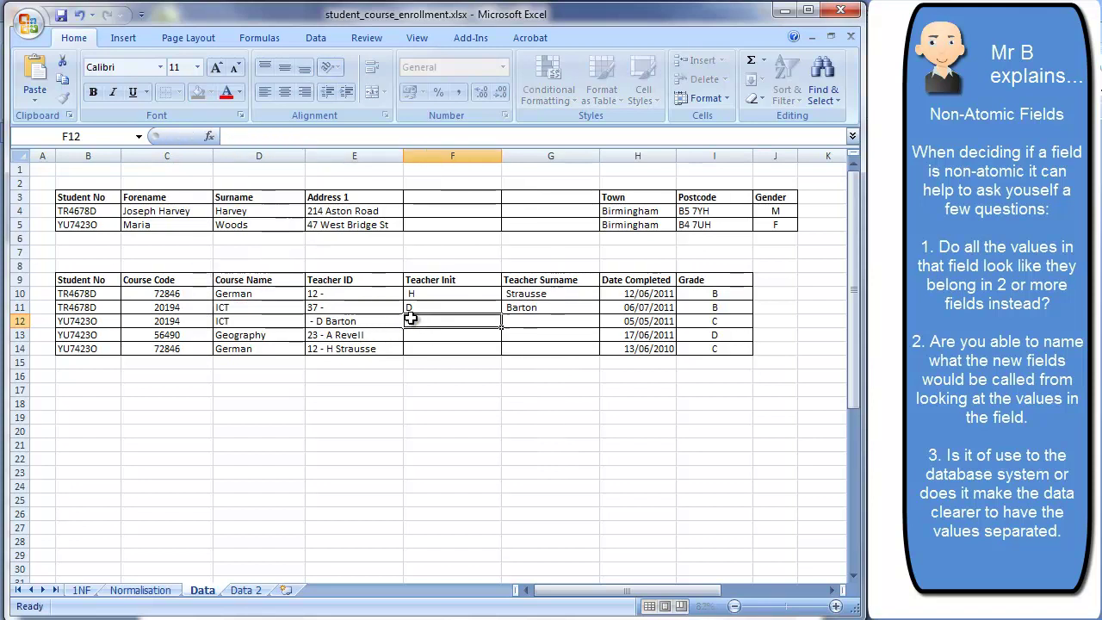
double_click(303, 322)
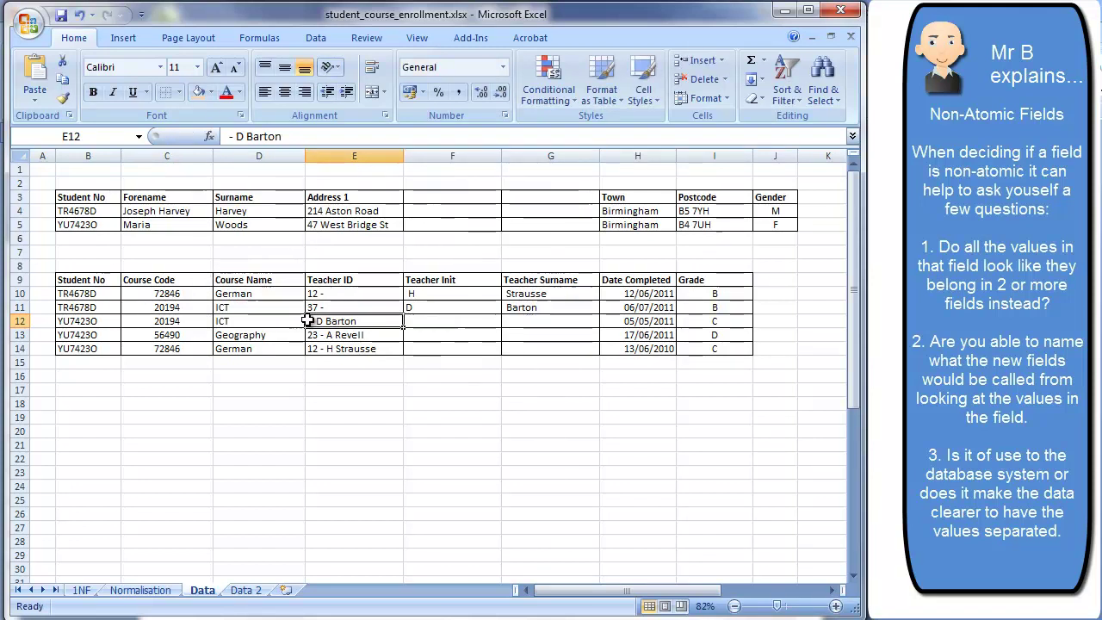
text(37)
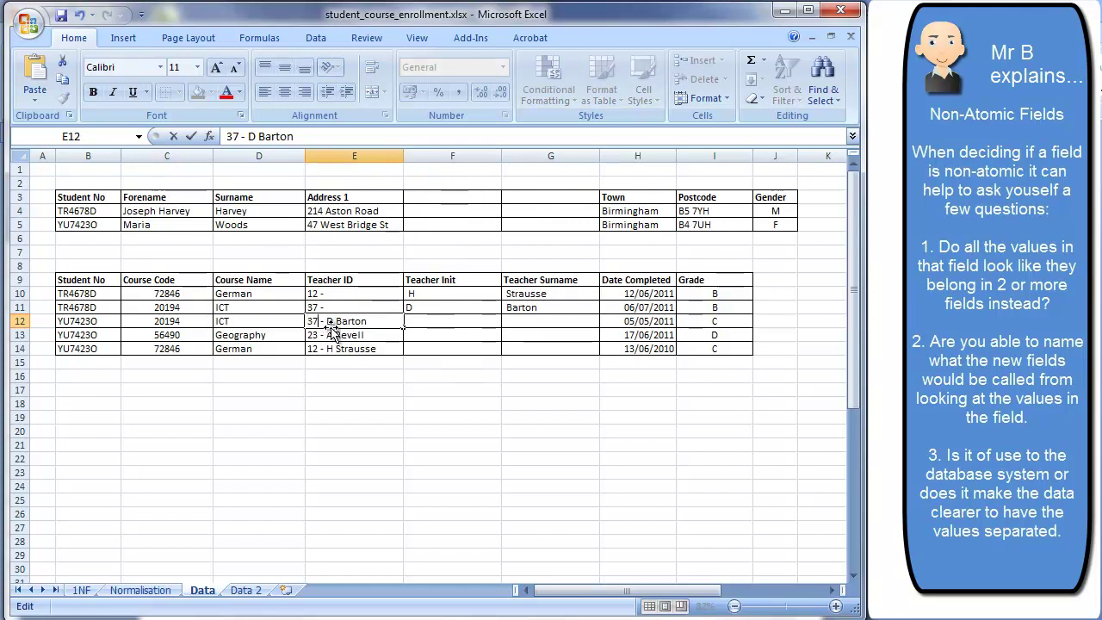
drag(328, 321, 601, 325)
click(544, 360)
- Move row 13's teacher name out of E13 into the F13 initial and G13 surname
double_click(357, 335)
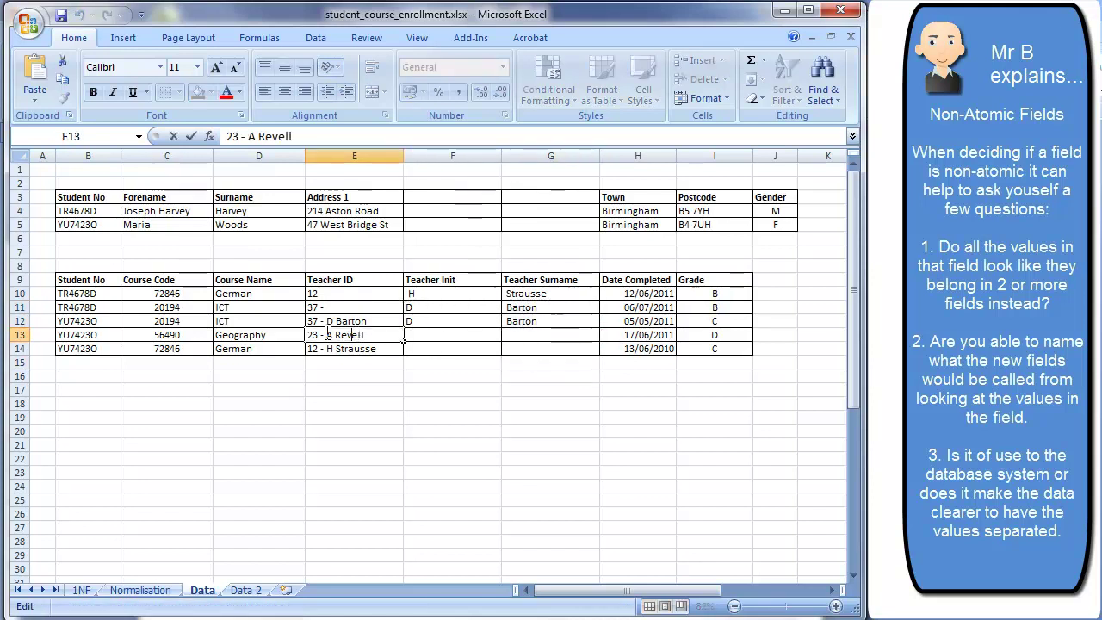
drag(328, 335, 372, 335)
key(ctrl+x)
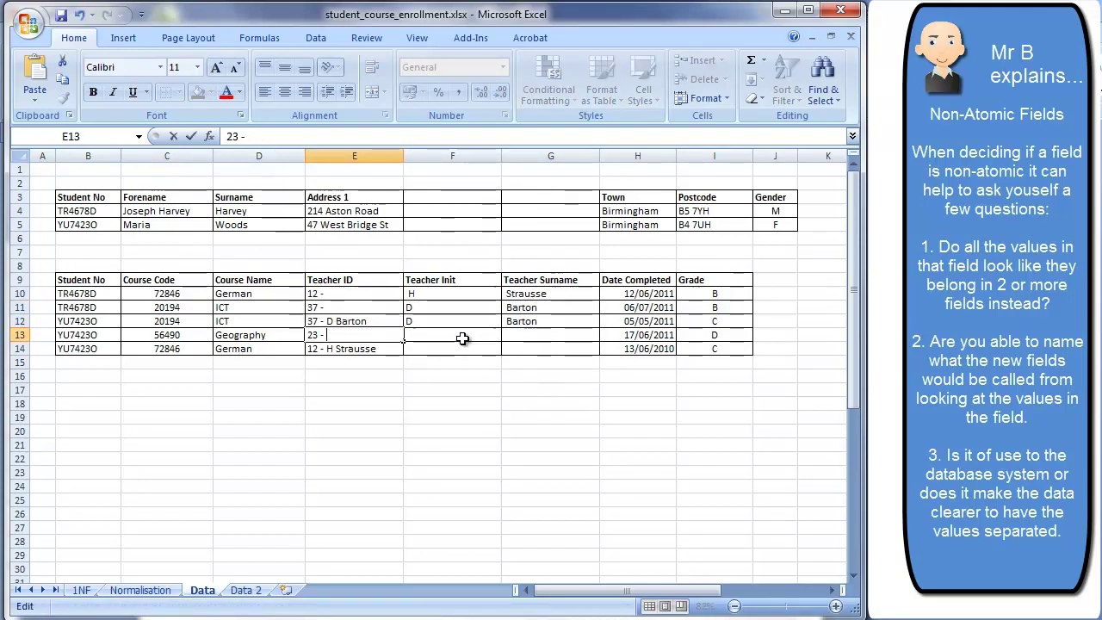
click(442, 332)
double_click(442, 333)
key(ctrl+v)
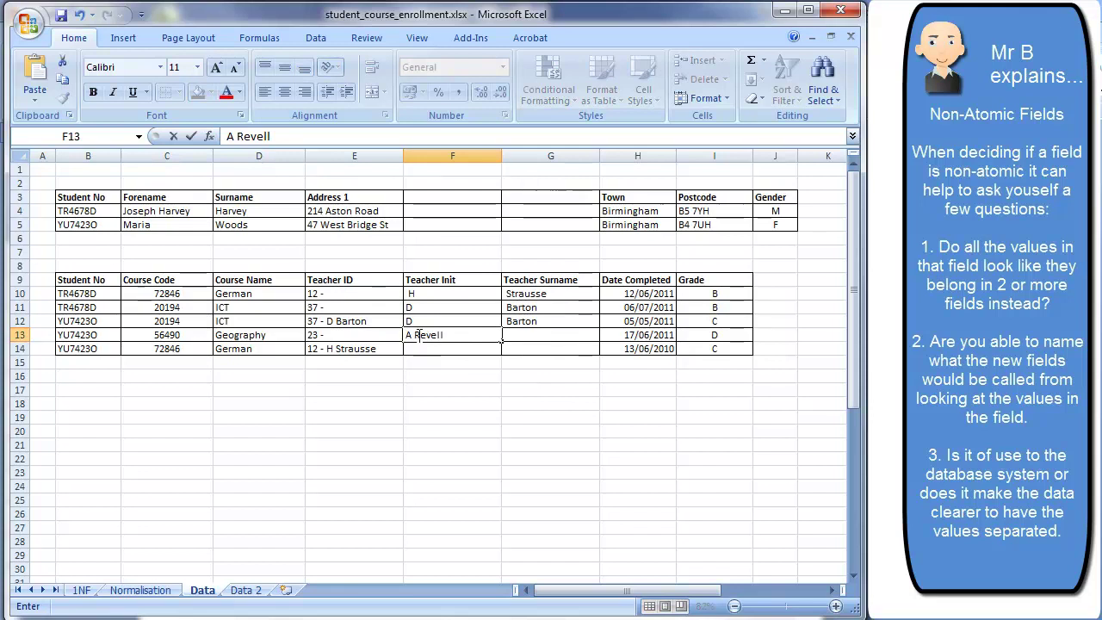
double_click(422, 335)
key(BackSpace)
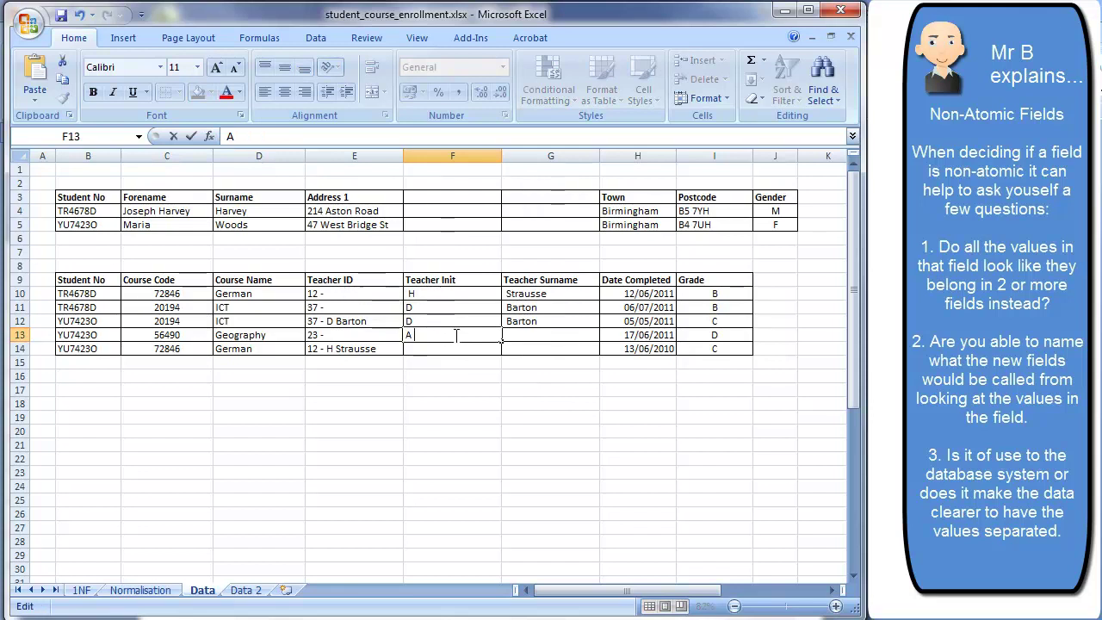
click(517, 338)
text(Revell)
click(336, 349)
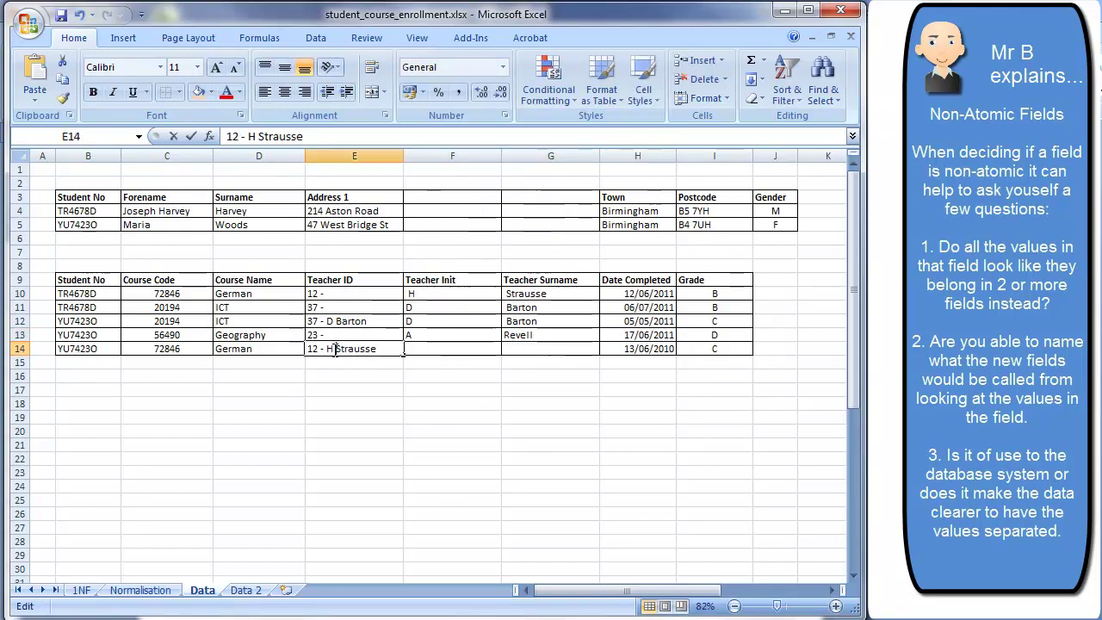
- Split row 14's teacher name from E14 into the F14 initial and G14 surname
drag(327, 349, 404, 354)
key(BackSpace)
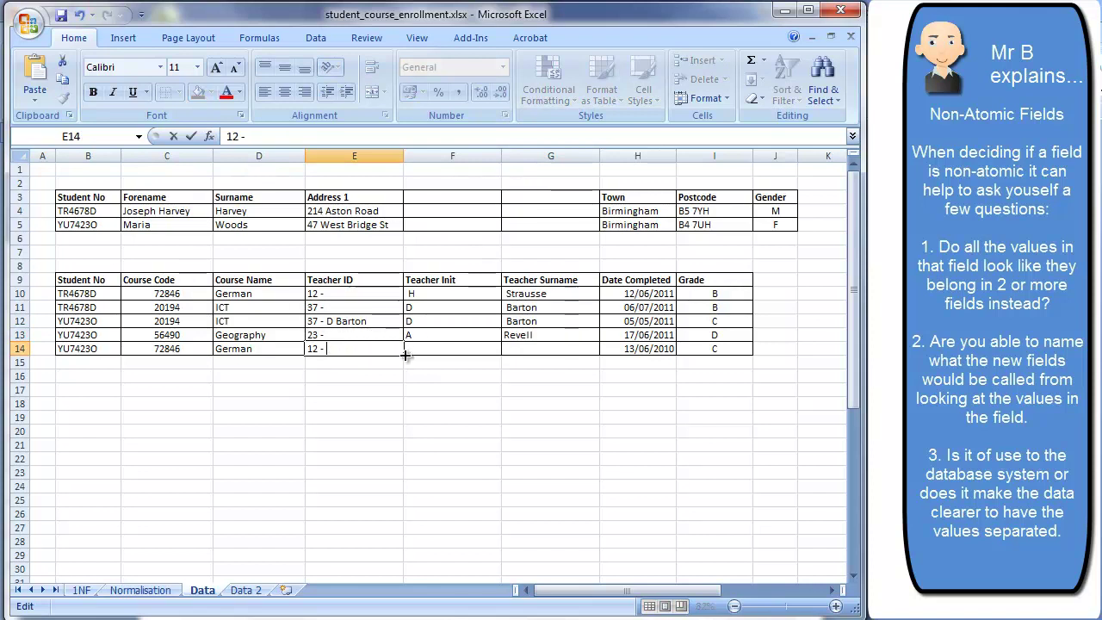
click(412, 348)
key(ctrl+v)
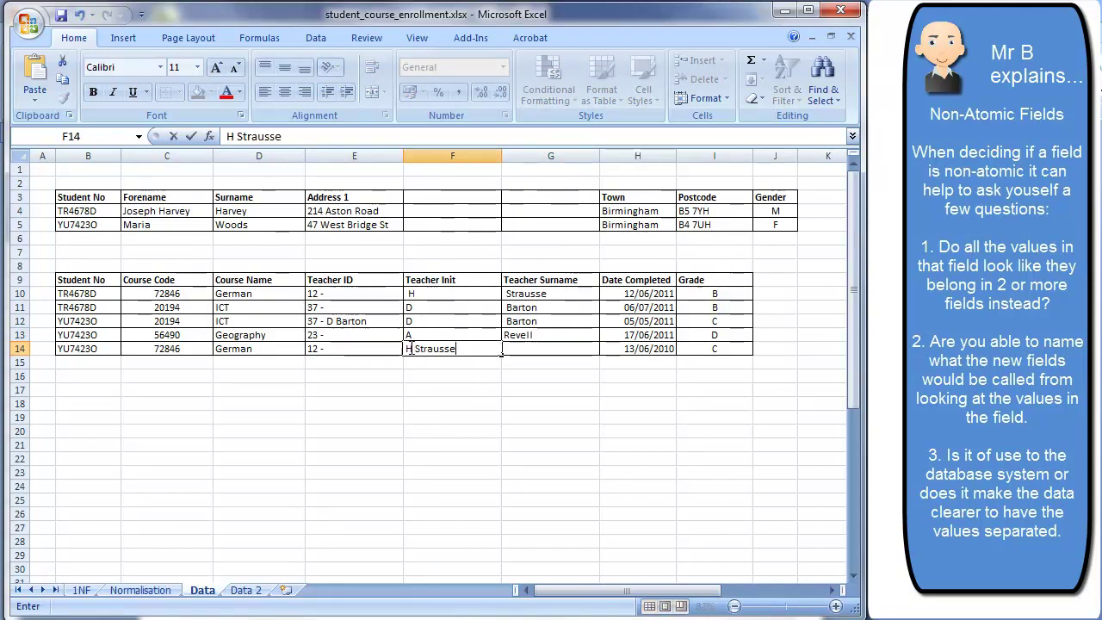
drag(415, 349, 458, 350)
key(BackSpace)
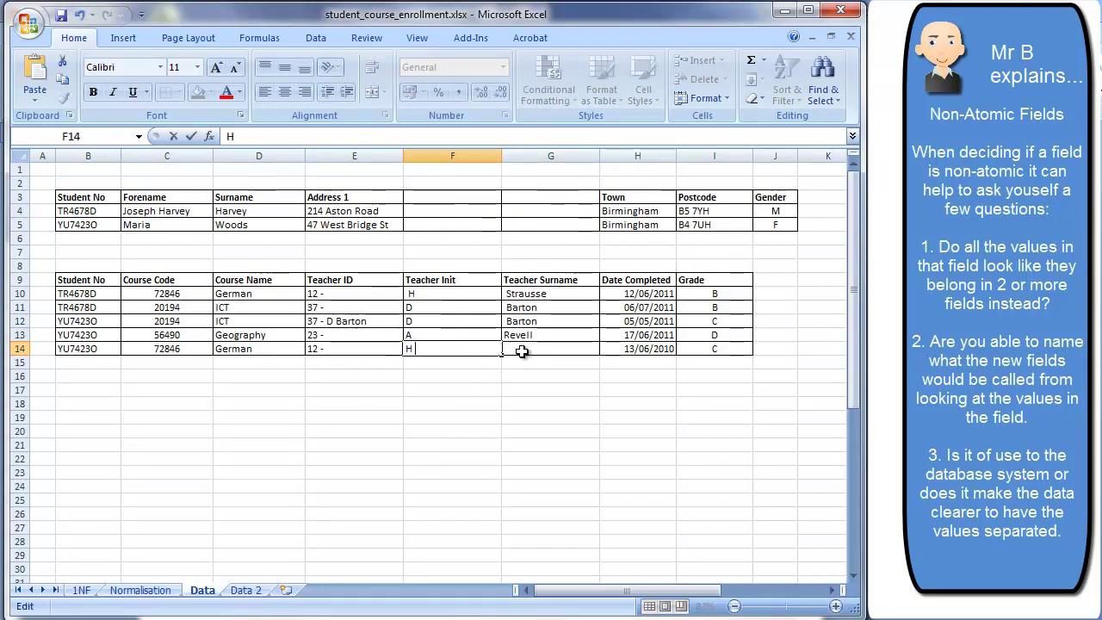
click(522, 351)
key(ctrl+v)
click(513, 402)
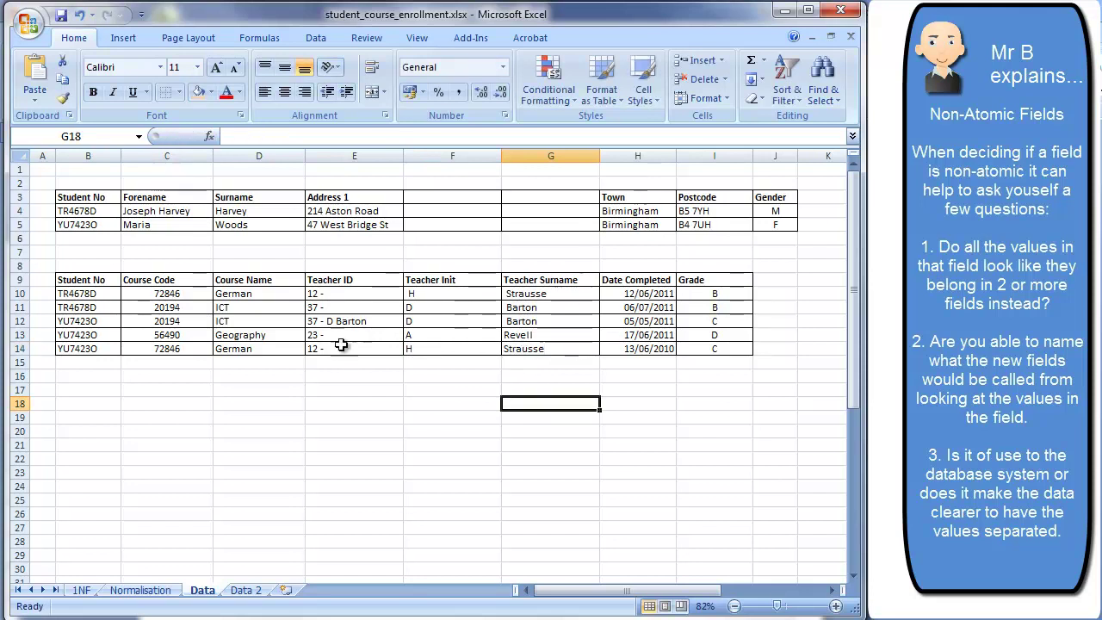
- Trim Teacher IDs in E10:E12 to the plain numbers 12, 37 and 37
click(364, 320)
double_click(364, 321)
drag(367, 321, 345, 321)
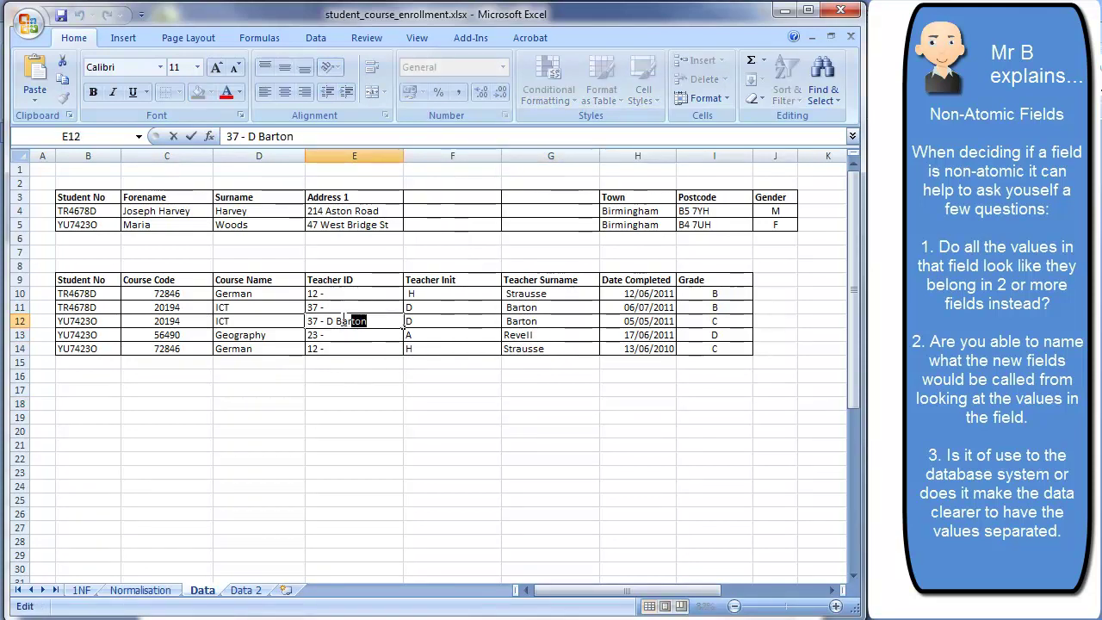
key(BackSpace)
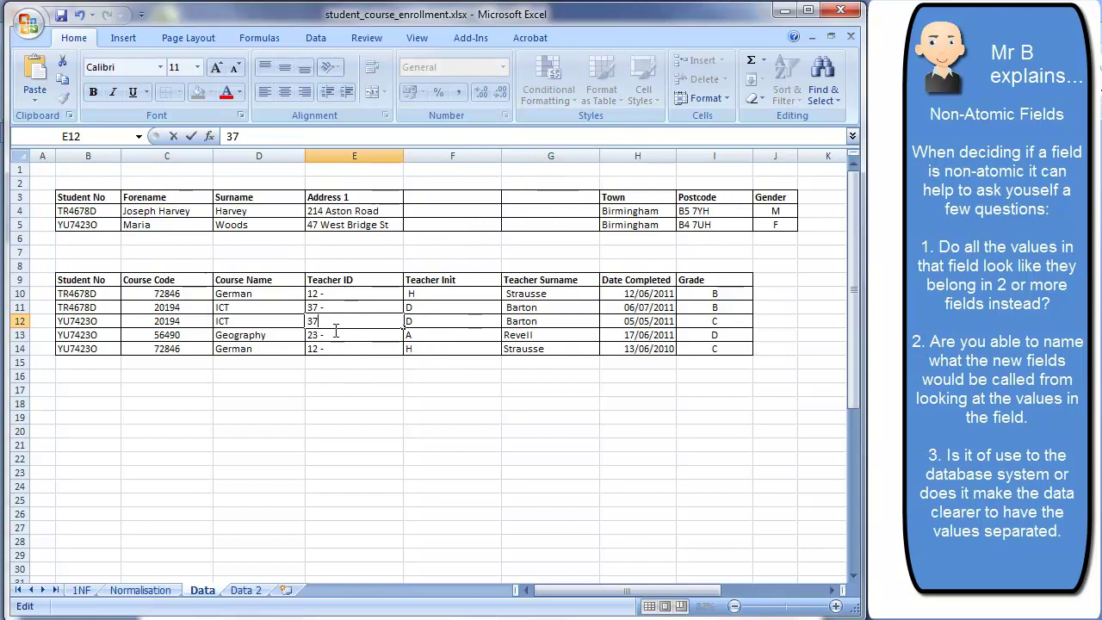
click(329, 309)
double_click(331, 308)
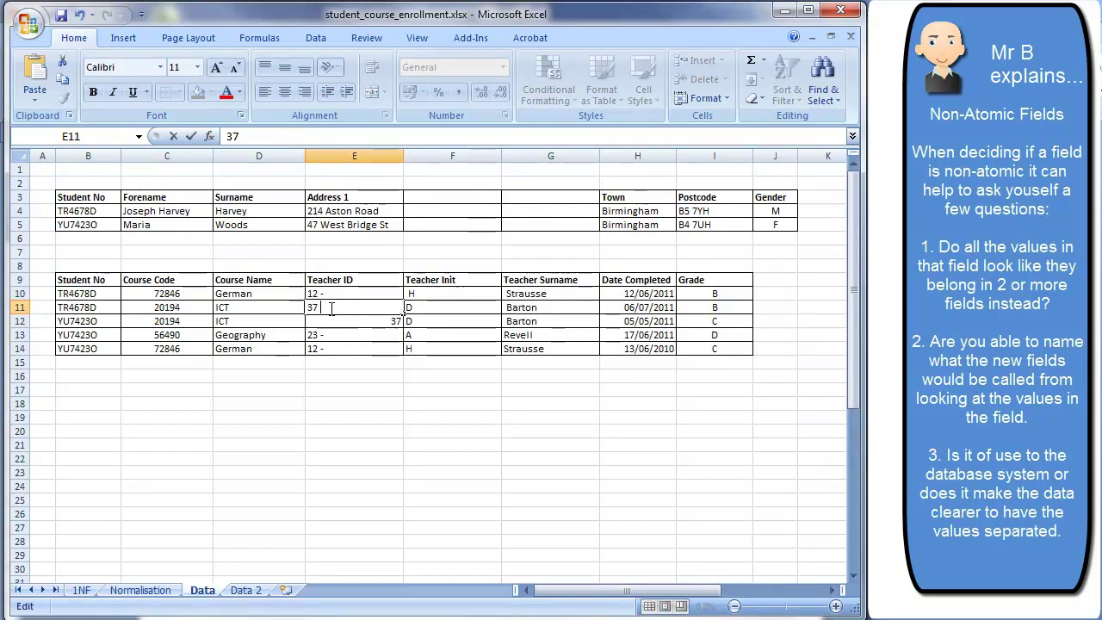
click(330, 296)
double_click(332, 295)
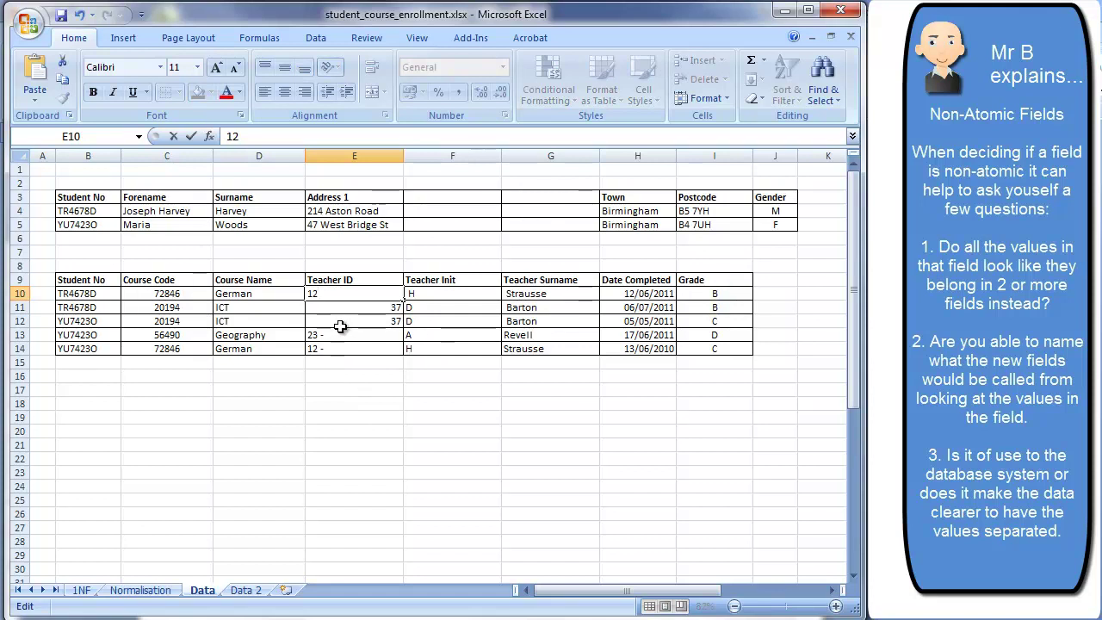
click(364, 308)
- Remove the trailing dashes so E13 reads 23 and E14 reads 12
click(353, 335)
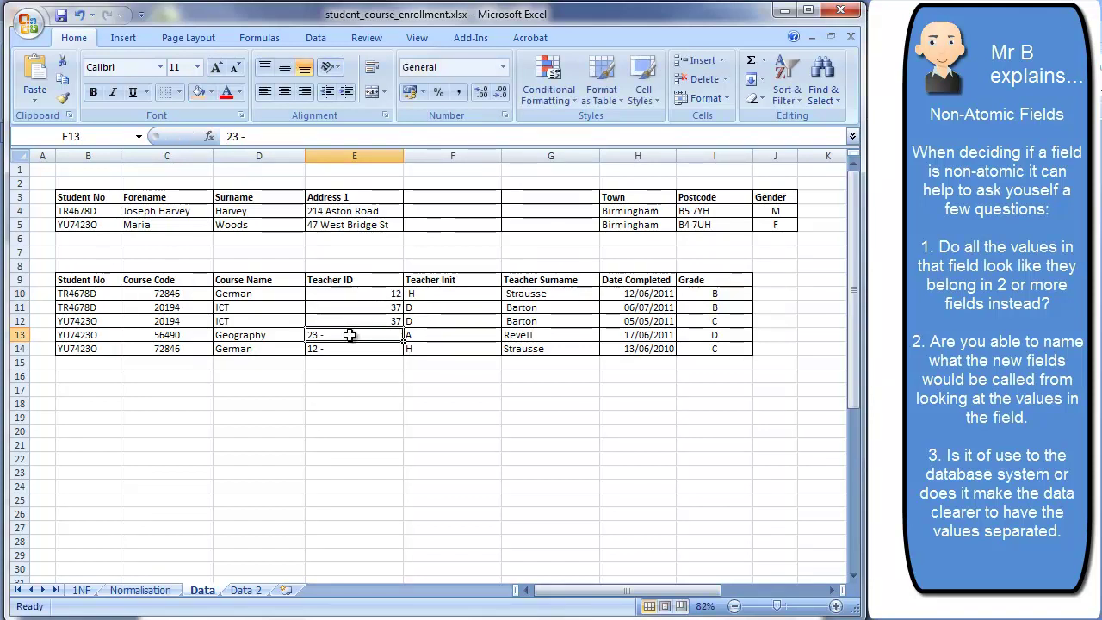
double_click(336, 336)
key(BackSpace)
key(BackSpace)
click(336, 349)
double_click(336, 349)
click(344, 374)
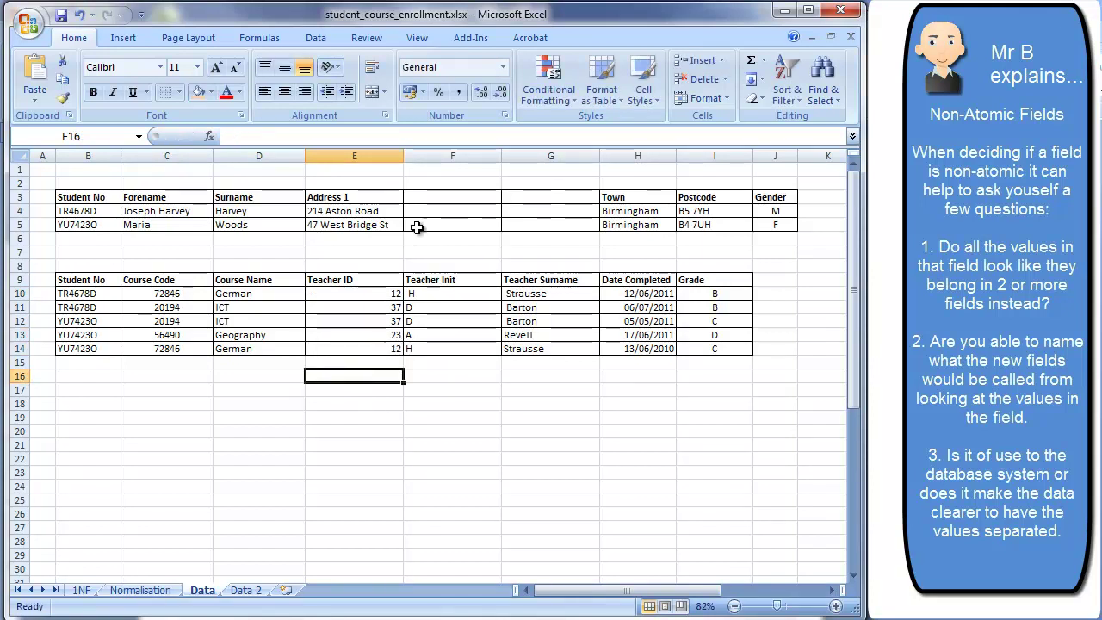
- Narrow column E and centre the five Teacher ID values in E10:E14
mouse_move(403, 157)
mouse_down()
mouse_move(388, 162)
mouse_move(398, 164)
mouse_up()
drag(392, 294, 379, 349)
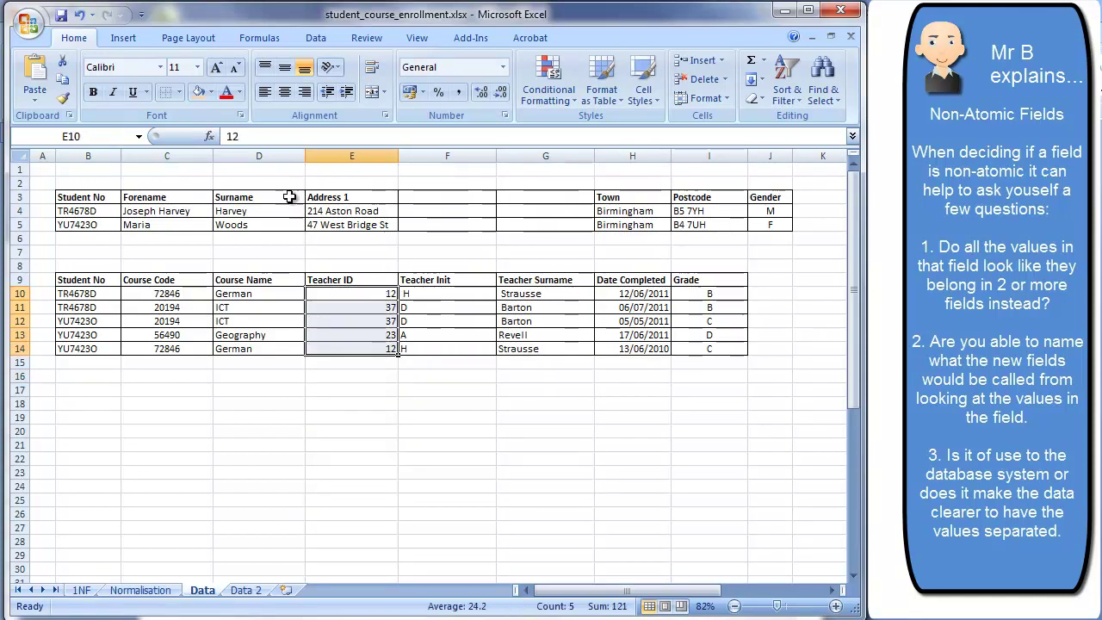
click(285, 91)
click(464, 395)
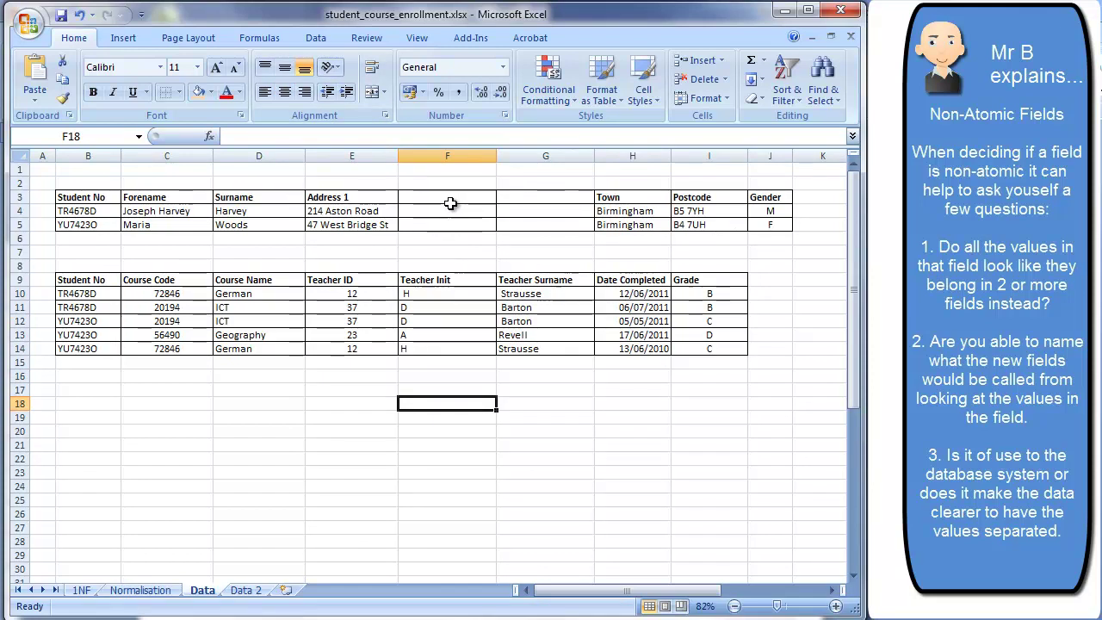
- Move the Town, Postcode and Gender block two columns left to F3:H5
drag(607, 197, 610, 233)
click(704, 404)
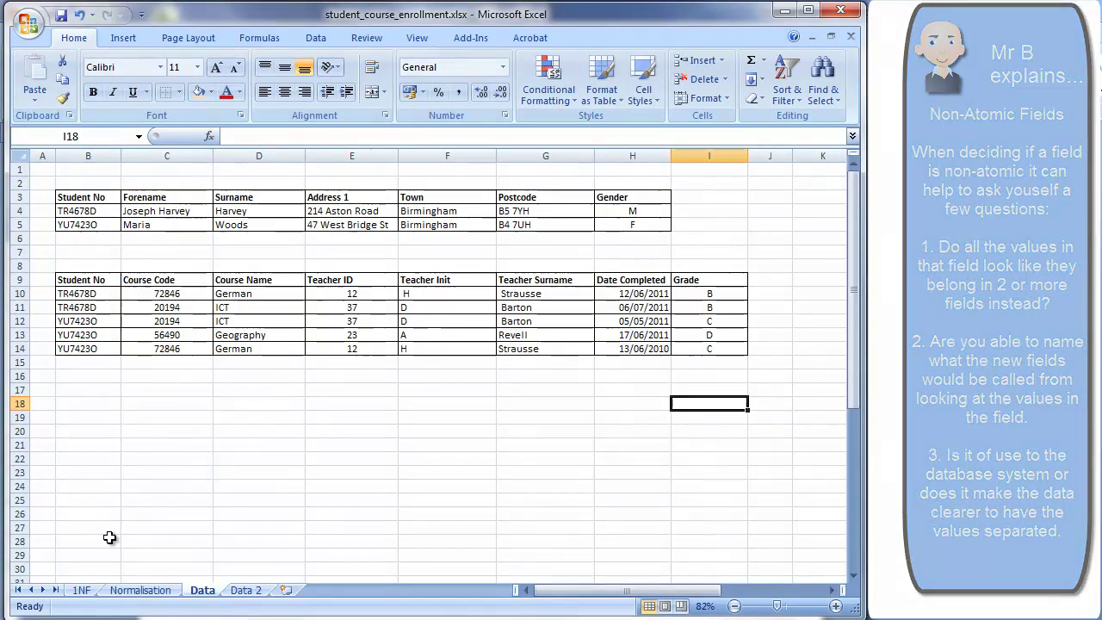
click(140, 589)
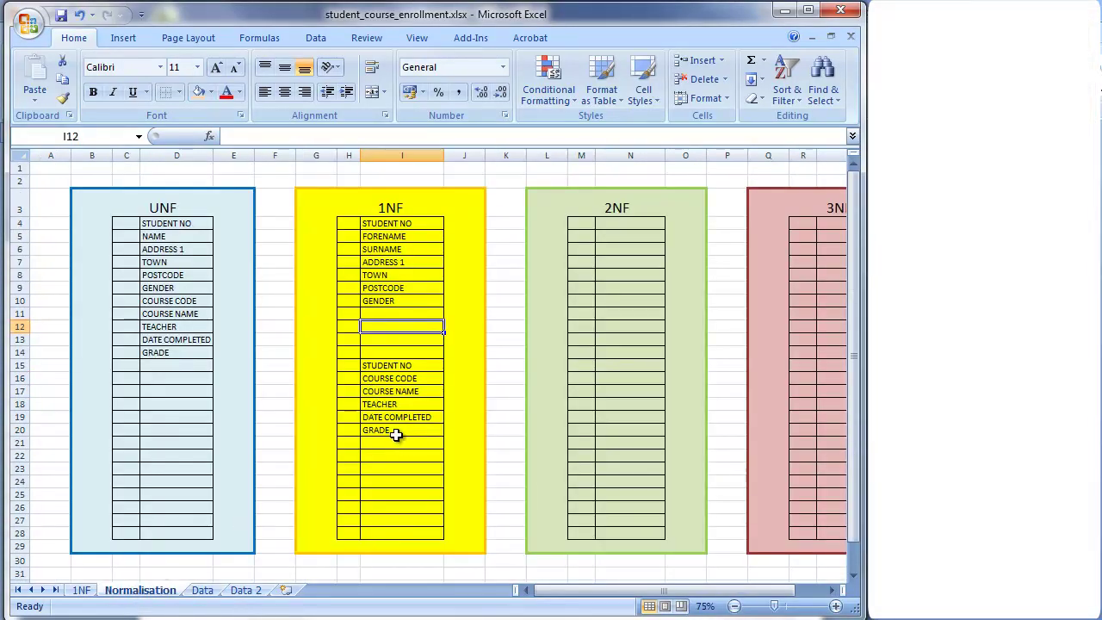
- Move DATE COMPLETED and GRADE down two rows and replace TEACHER with TEACHER ID, TEACHER INIT and TEACHER SURNAME
drag(396, 418, 403, 462)
double_click(398, 406)
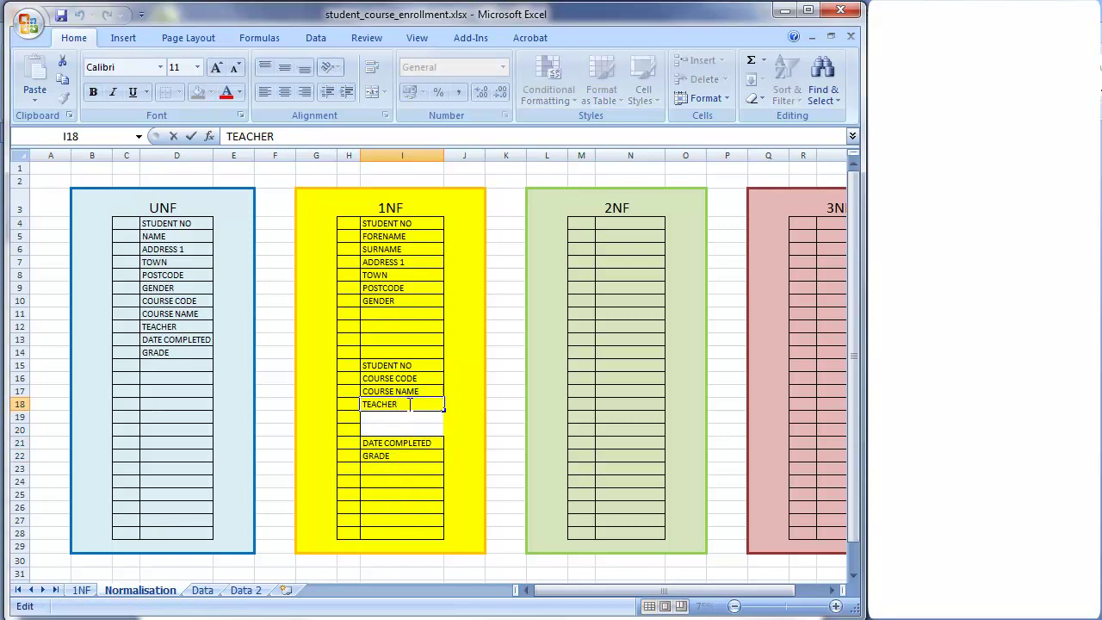
key(Return)
text(TEACHER INIT)
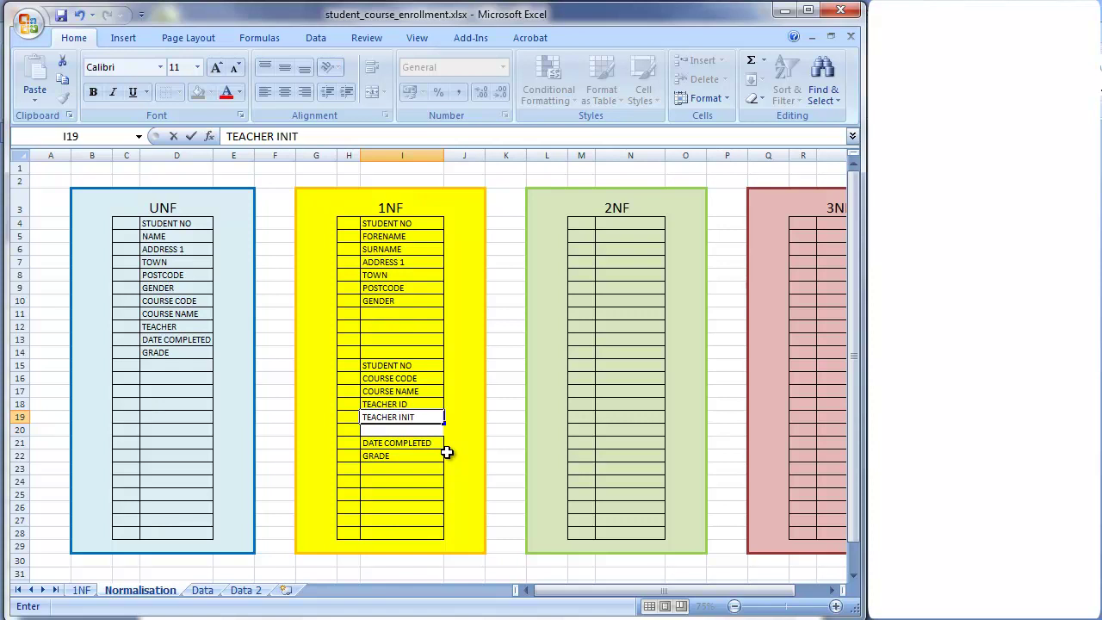
key(Return)
text(TEACHER SURNAME)
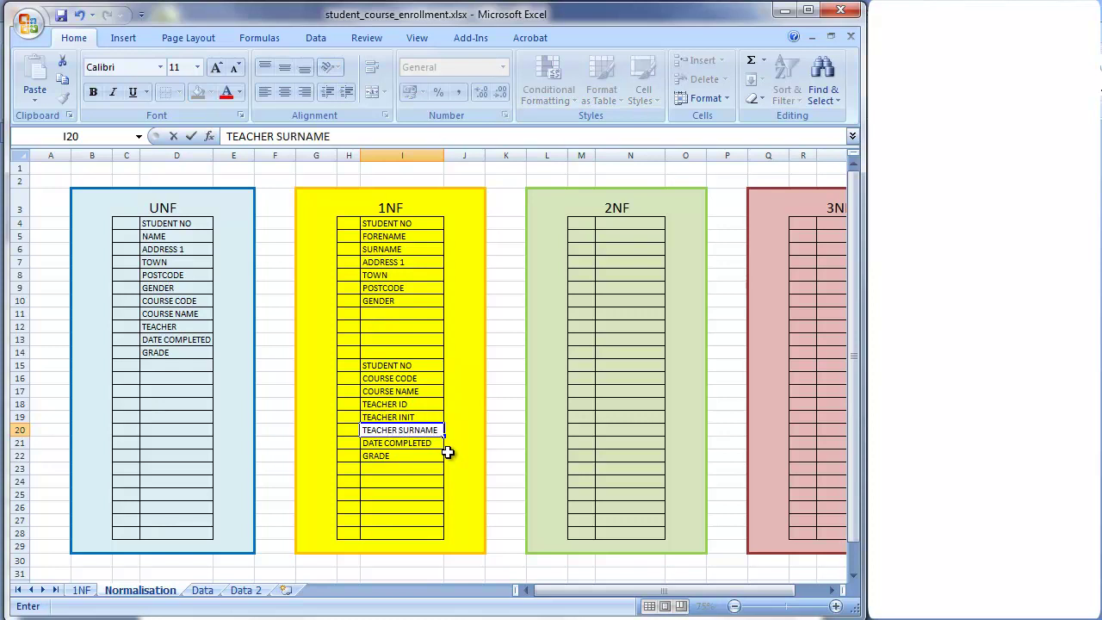
click(419, 473)
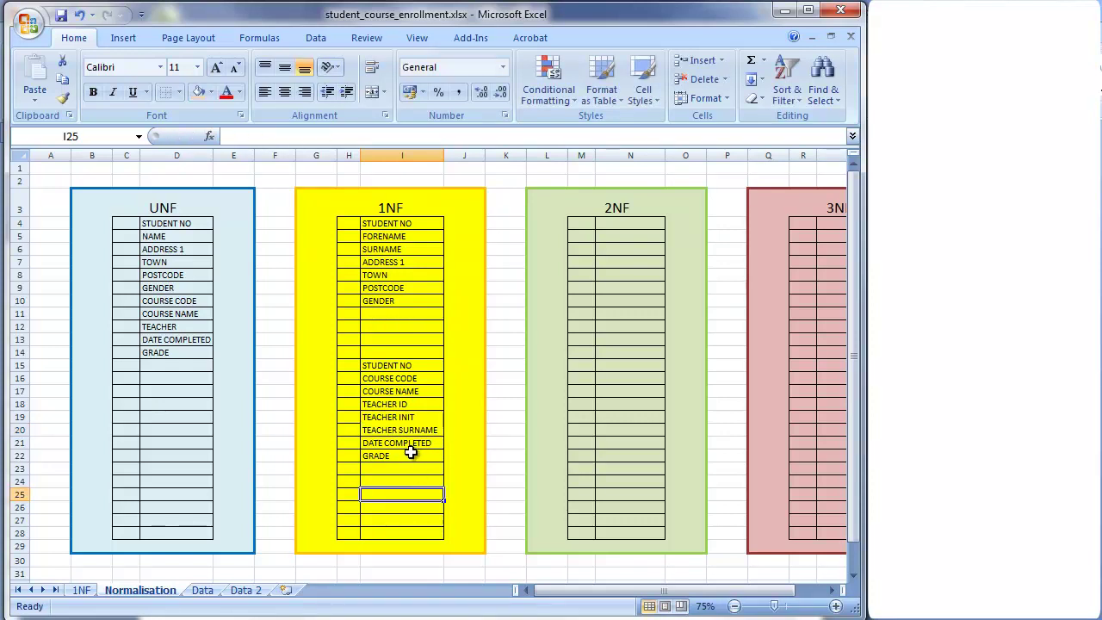
- Apply All Borders to the new TEACHER INIT and TEACHER SURNAME cells
click(398, 421)
drag(398, 422, 398, 430)
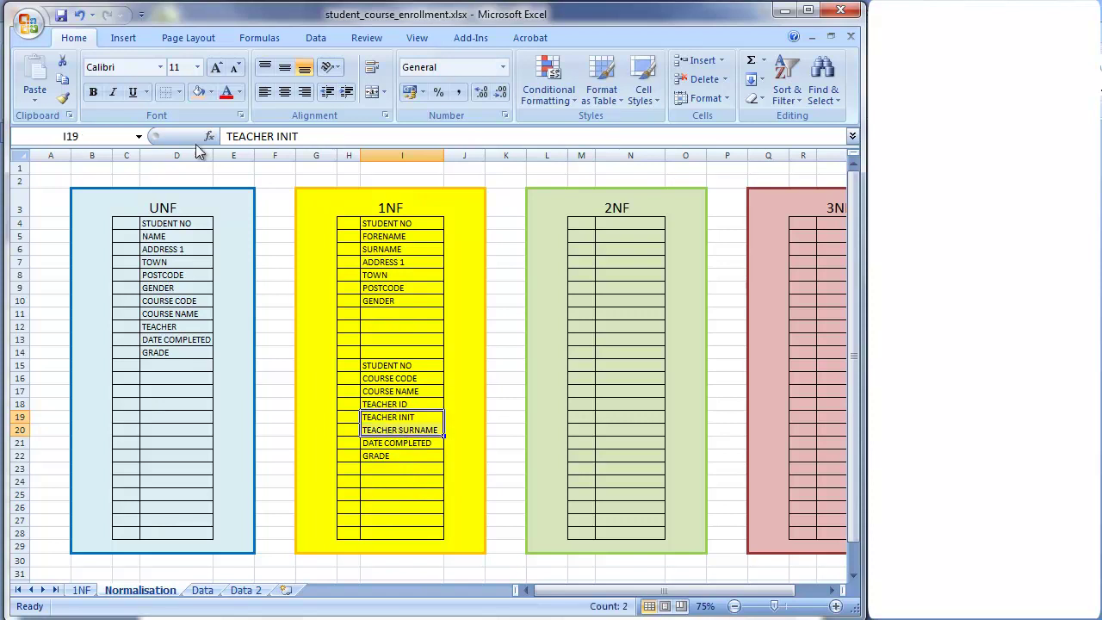
click(179, 92)
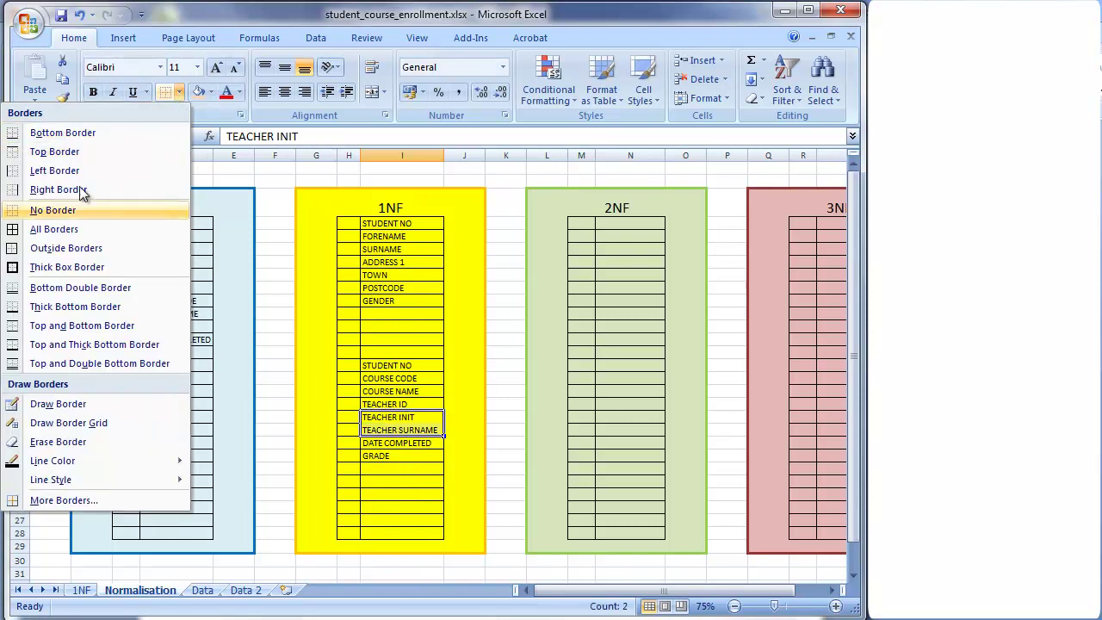
click(91, 230)
click(443, 523)
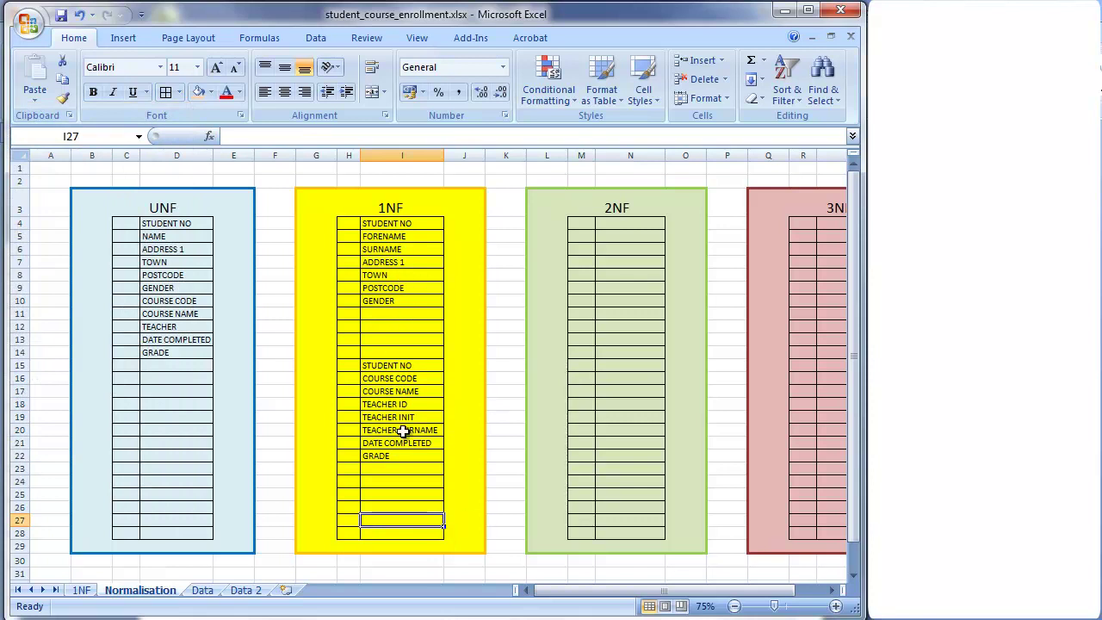
- Enter Y in C6 beside rule 2, 'All data values are atomic', on the 1NF sheet
click(203, 591)
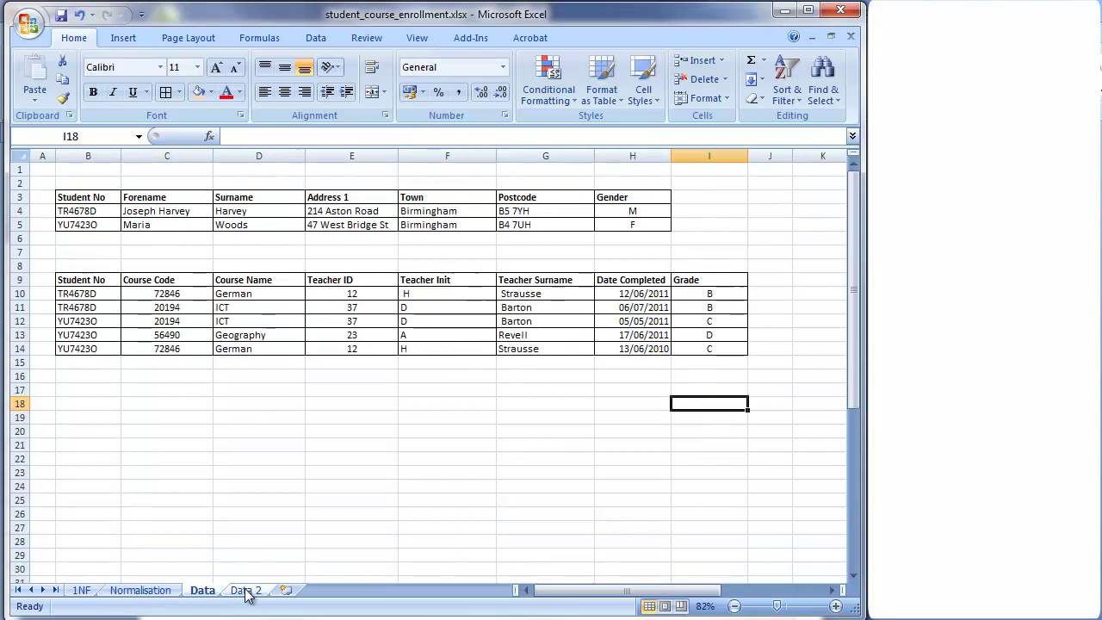
click(82, 590)
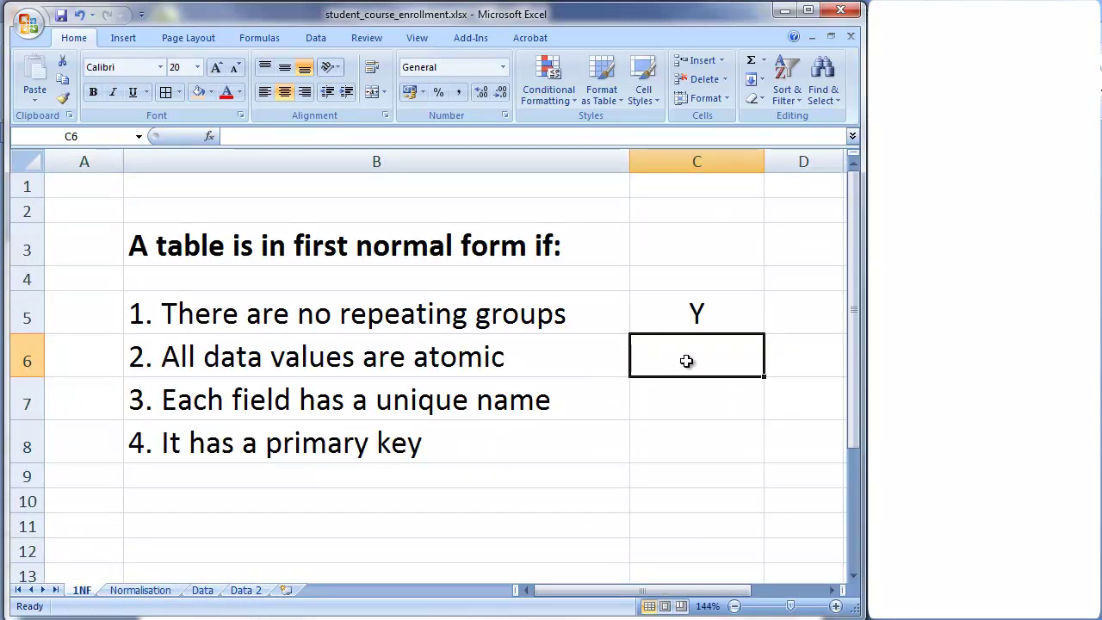
text(Y)
key(Return)
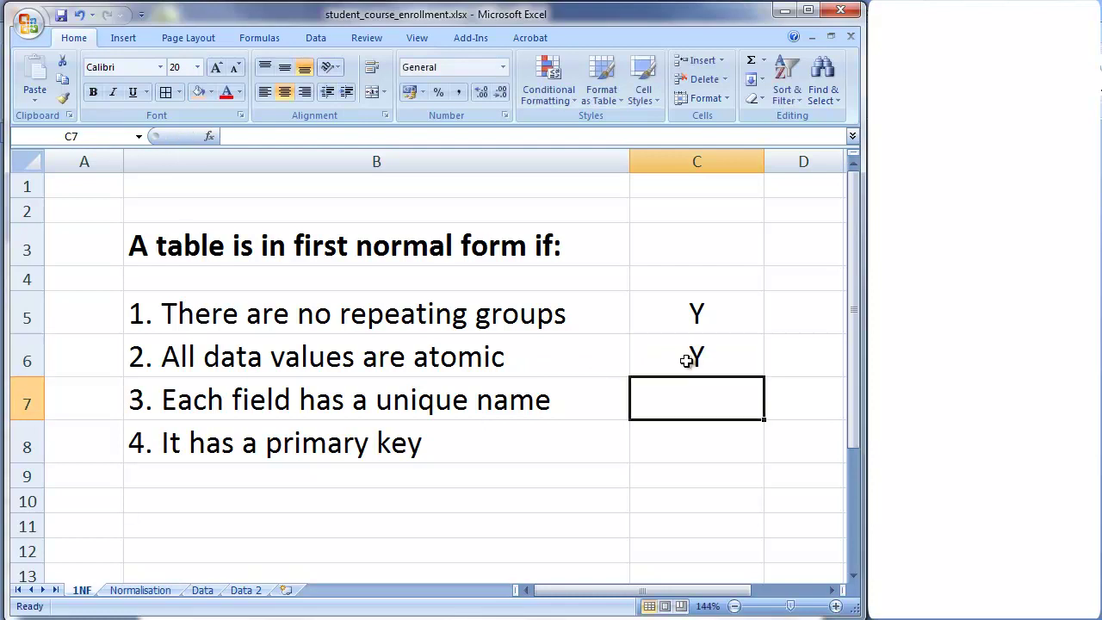
click(202, 591)
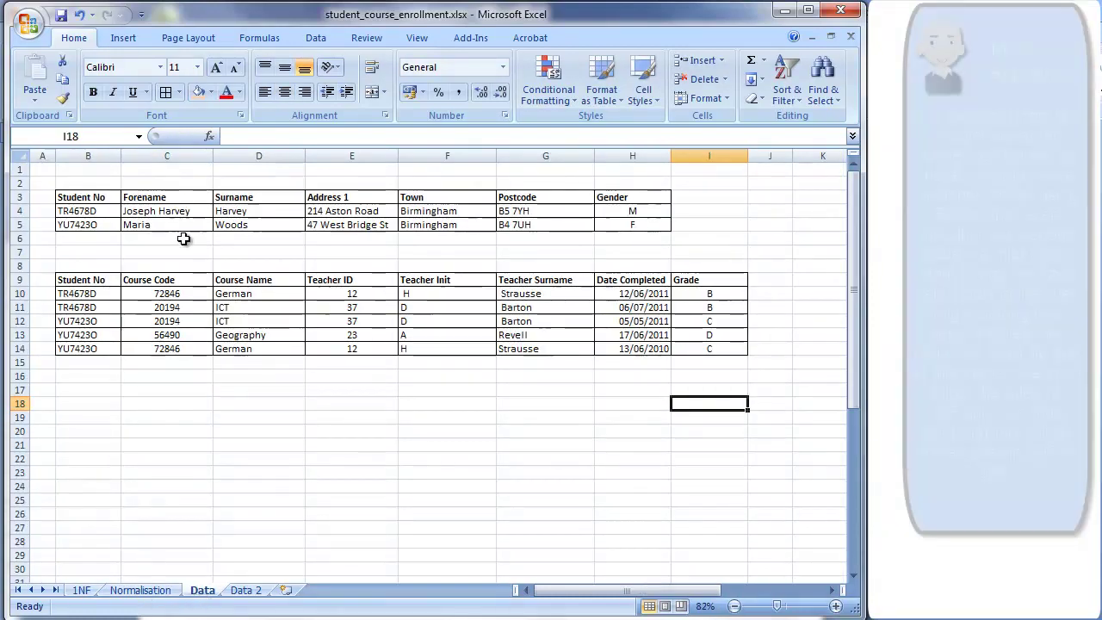
click(93, 197)
click(153, 198)
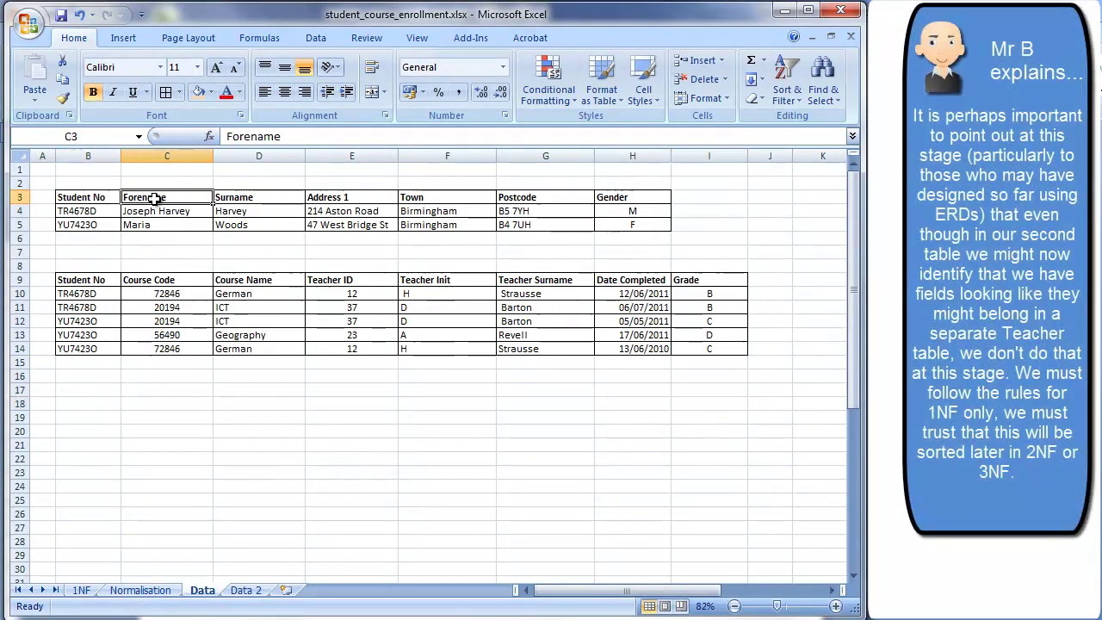
click(245, 200)
click(312, 199)
click(395, 201)
click(582, 197)
click(610, 196)
drag(110, 197, 630, 204)
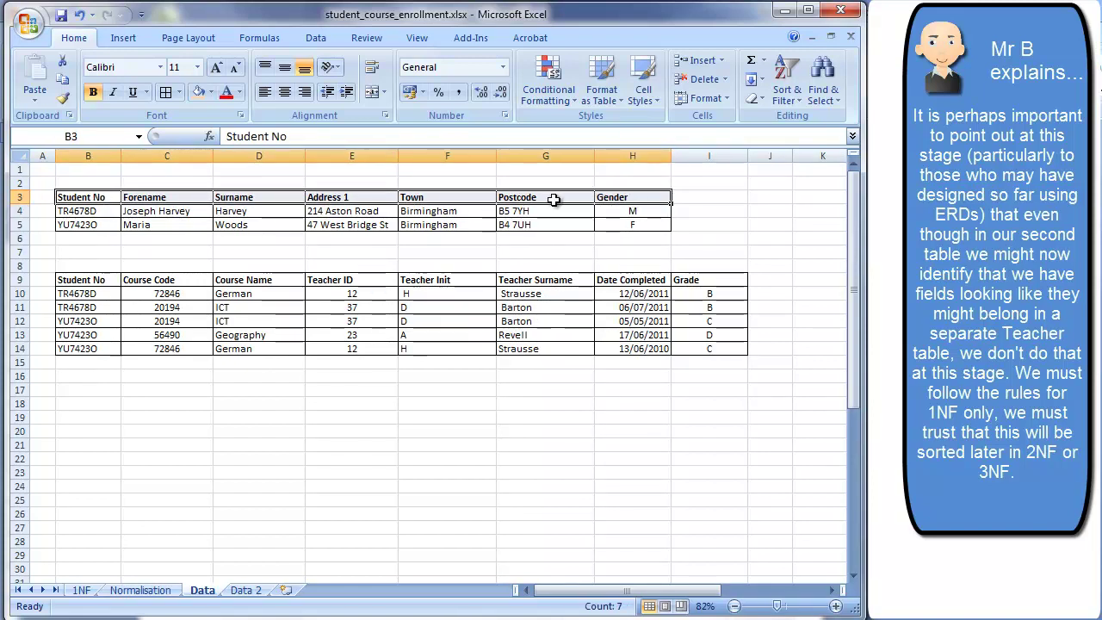
click(95, 279)
click(162, 282)
click(246, 282)
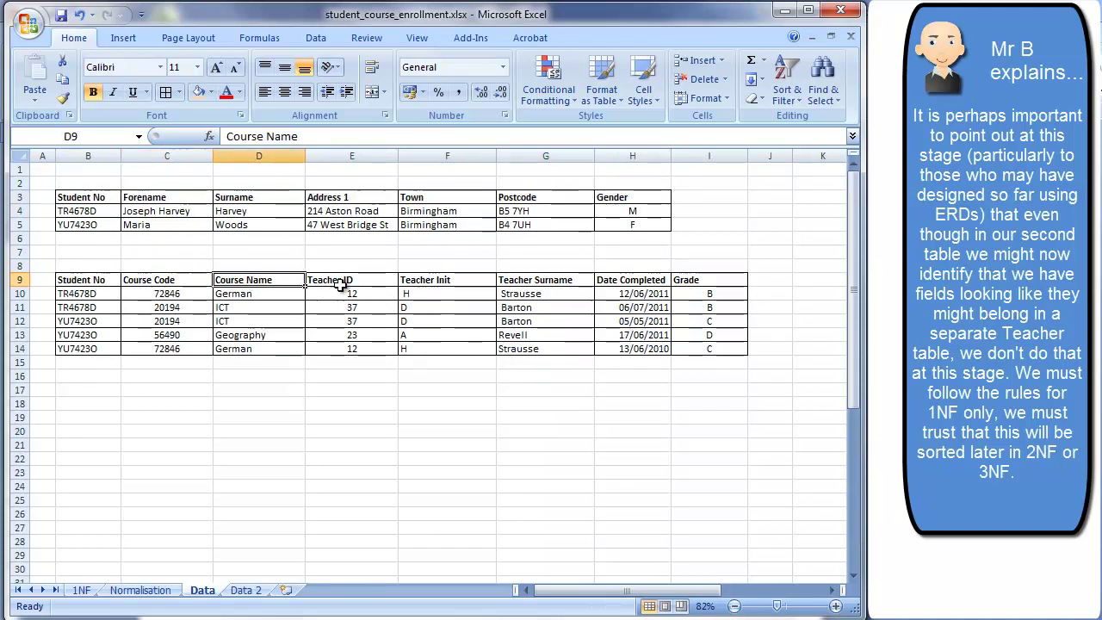
click(347, 282)
click(426, 281)
click(526, 282)
click(626, 283)
click(693, 282)
drag(89, 280, 704, 281)
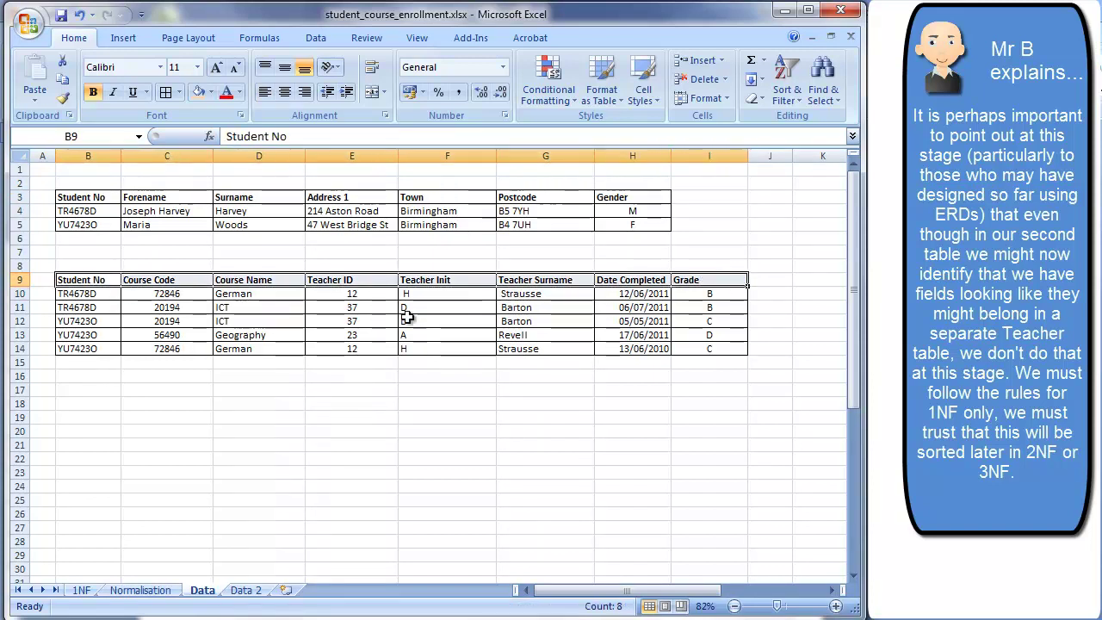
click(139, 319)
click(86, 198)
click(86, 281)
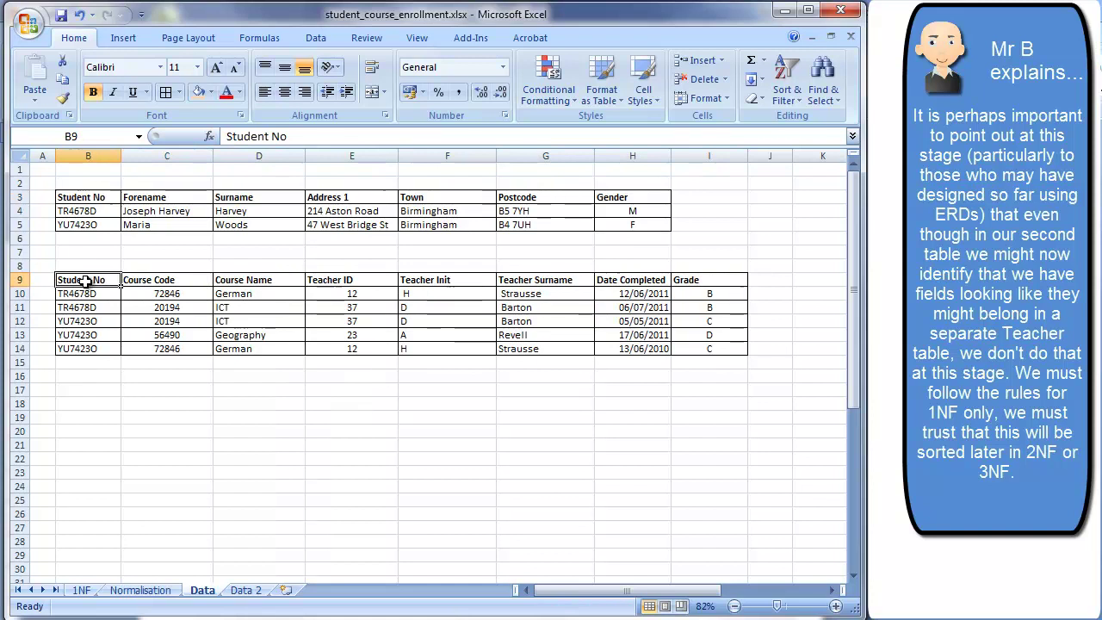
click(87, 200)
click(88, 281)
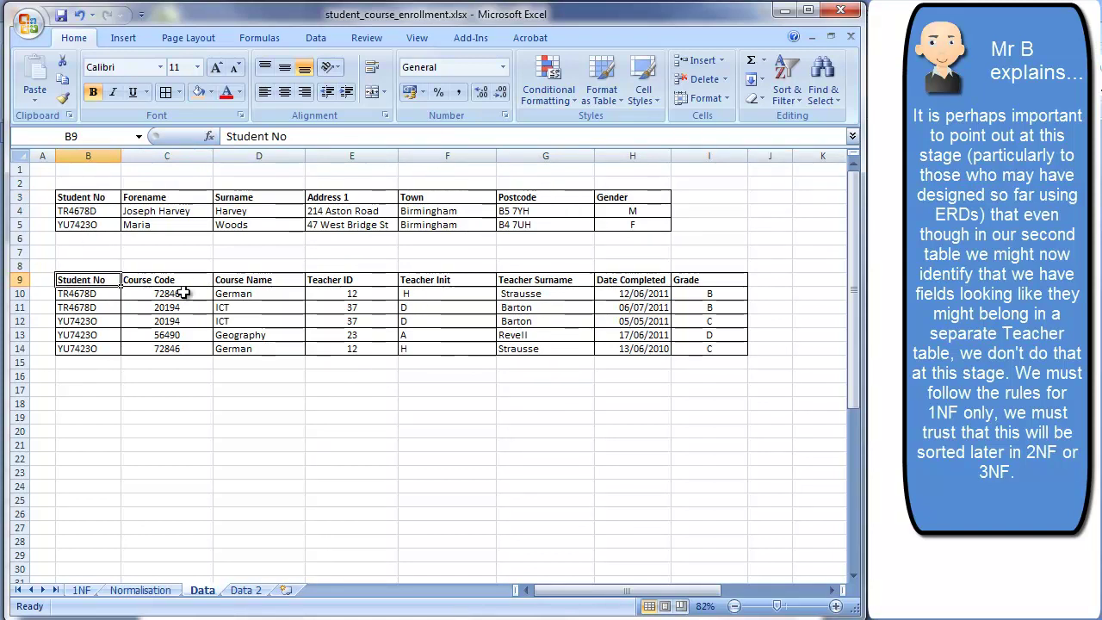
click(82, 591)
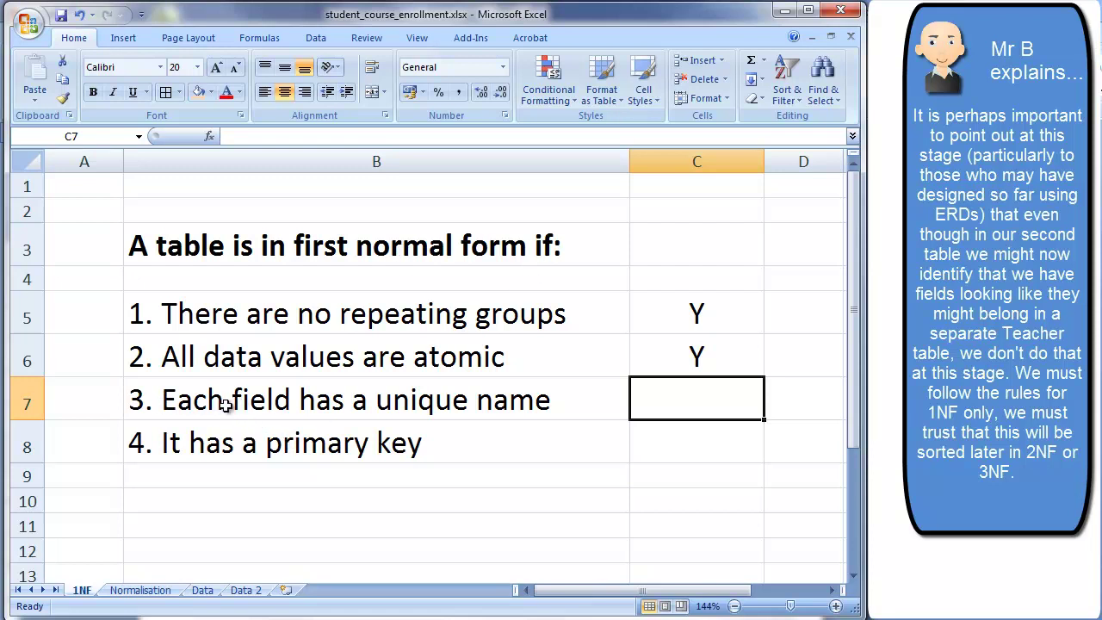
- Enter Y in C7 beside rule 3, 'Each field has a unique name', then show the Data sheet
text(Y)
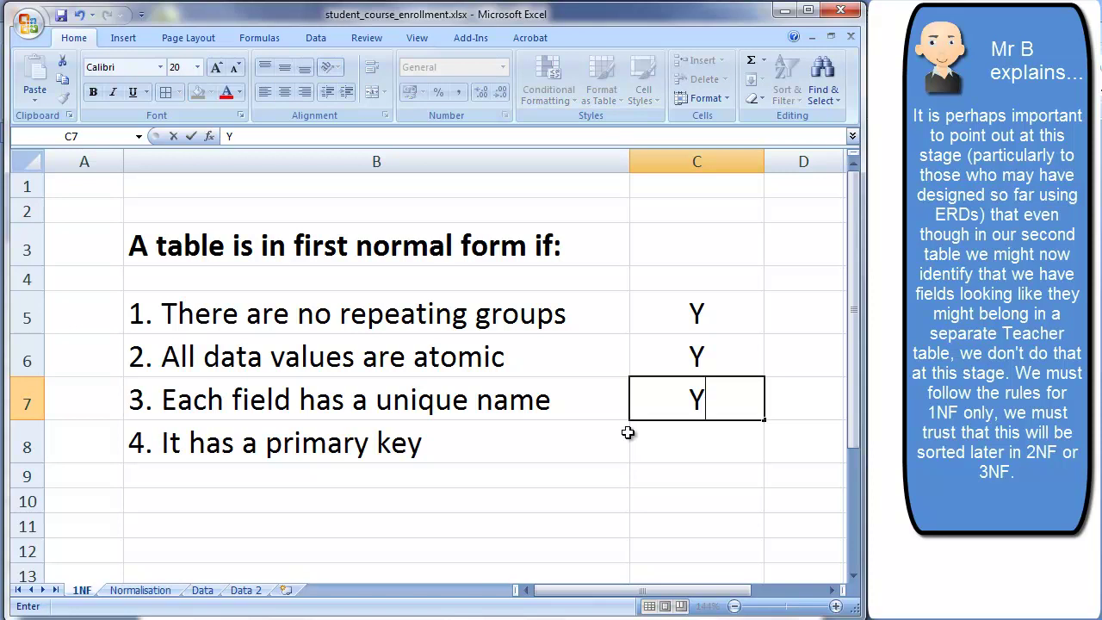
key(Return)
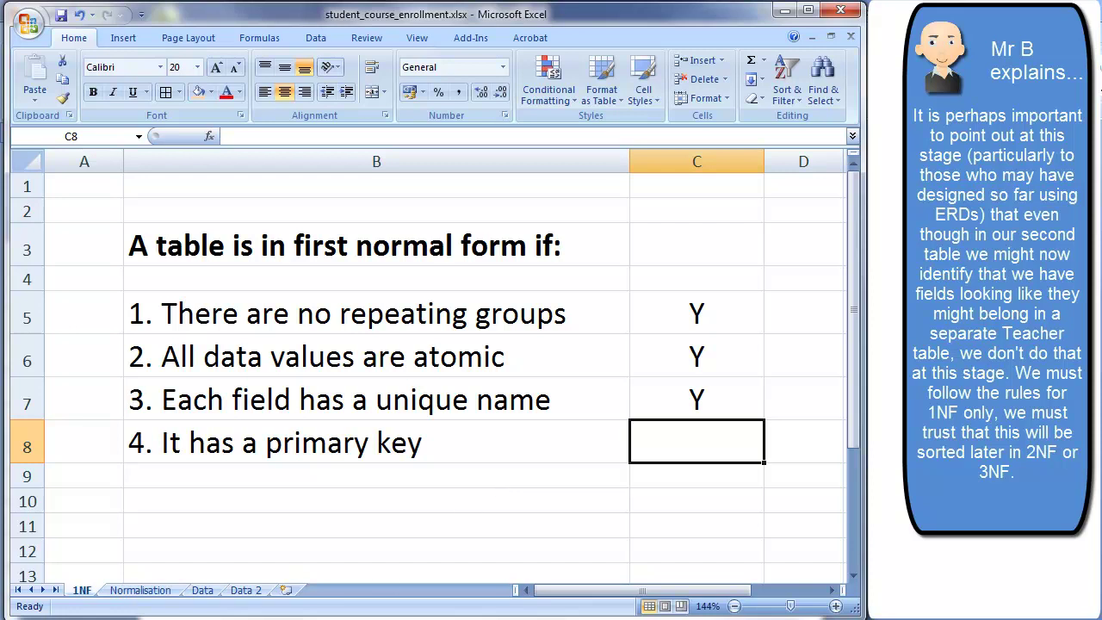
click(201, 592)
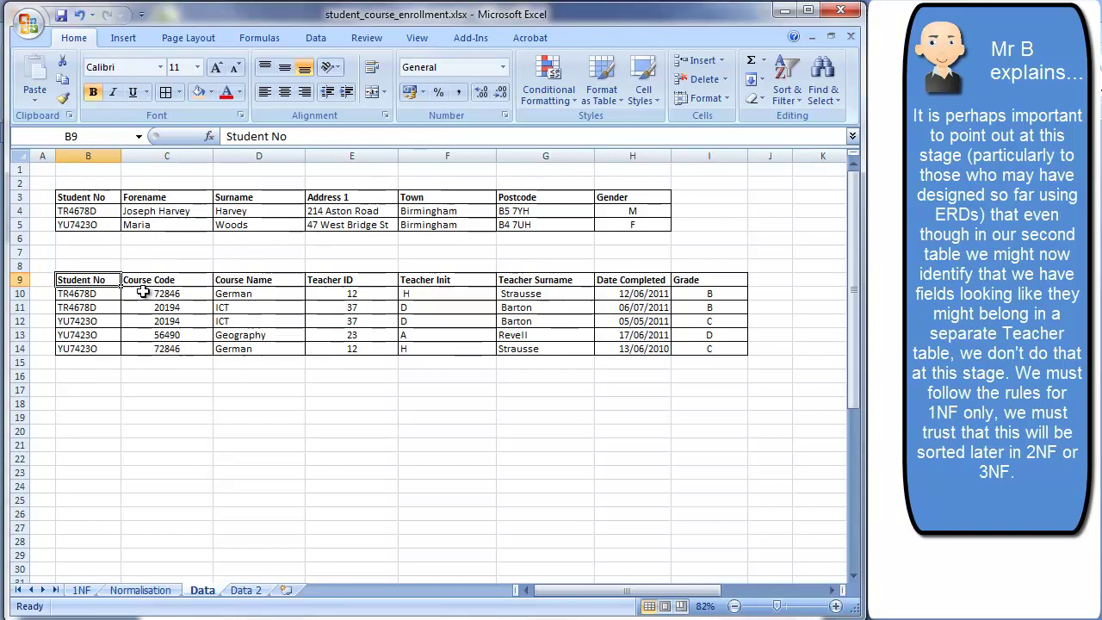
- Compare the two student numbers on the Data sheet, including YU7423O, to confirm they are unique
drag(83, 214, 90, 228)
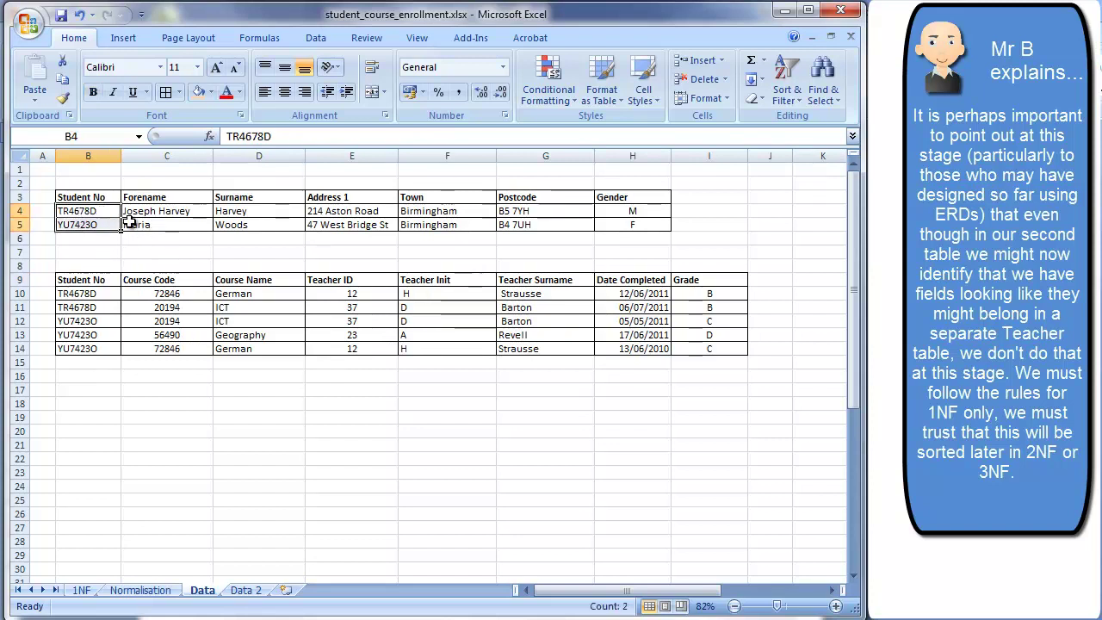
click(90, 236)
drag(86, 211, 94, 220)
click(93, 225)
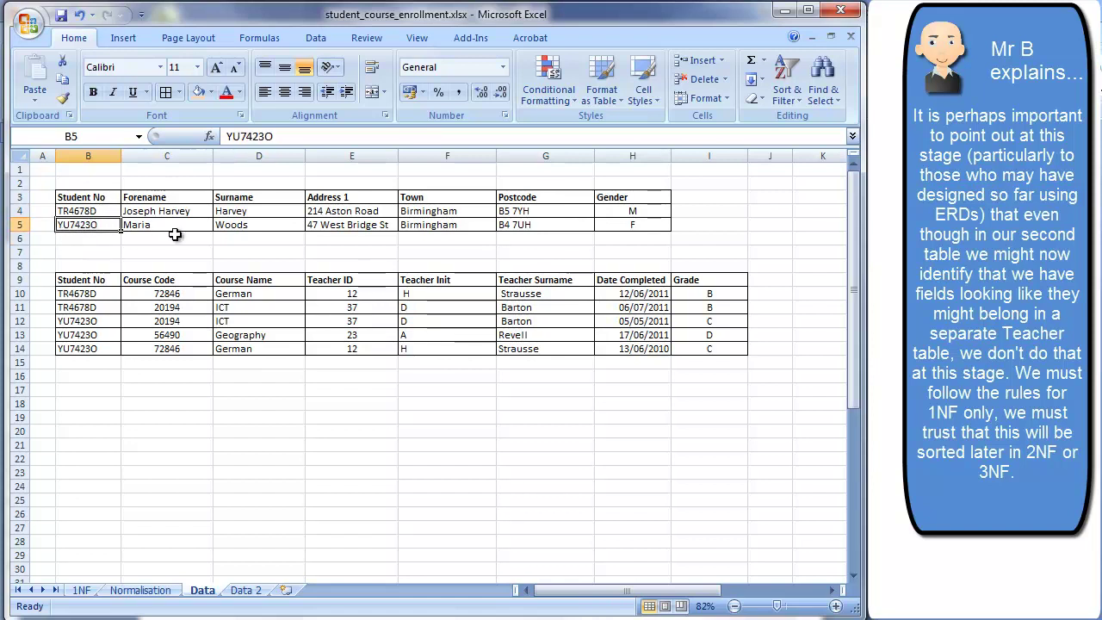
- Mark STUDENT NO as PK in H4 of the first 1NF table, then return to the Data sheet
click(138, 589)
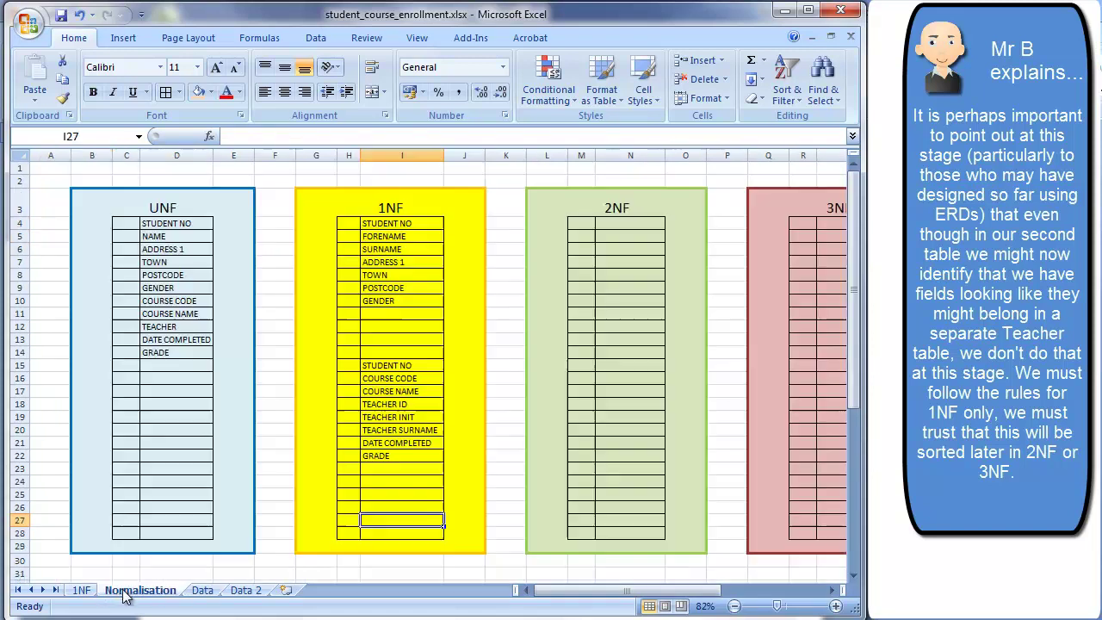
click(353, 225)
text(PK)
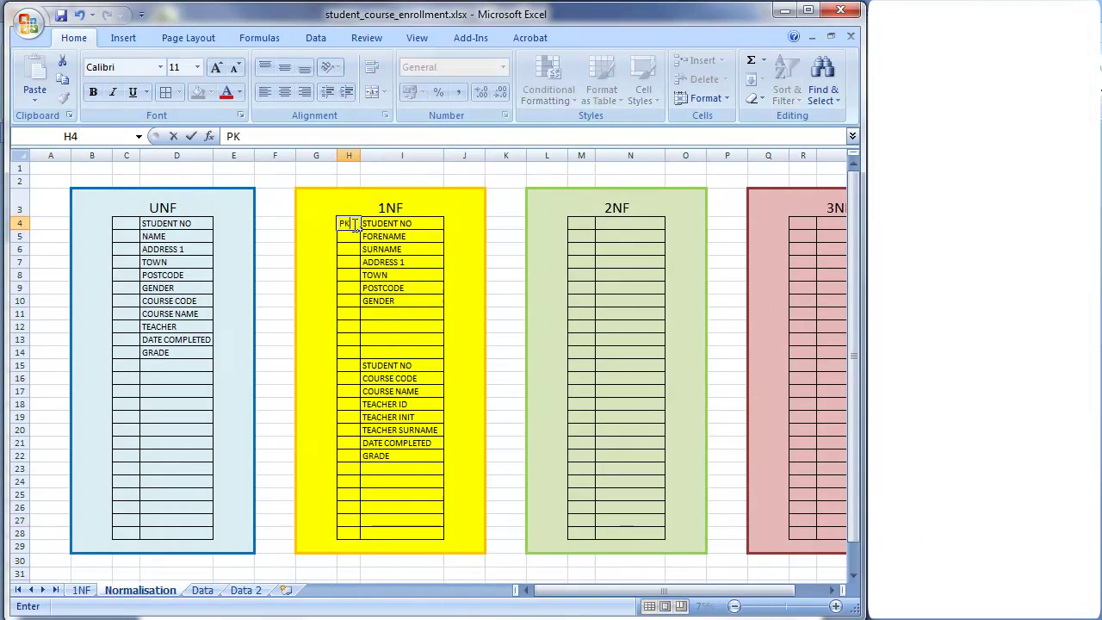
key(Return)
key(Down)
key(Down)
key(Down)
key(Down)
key(Down)
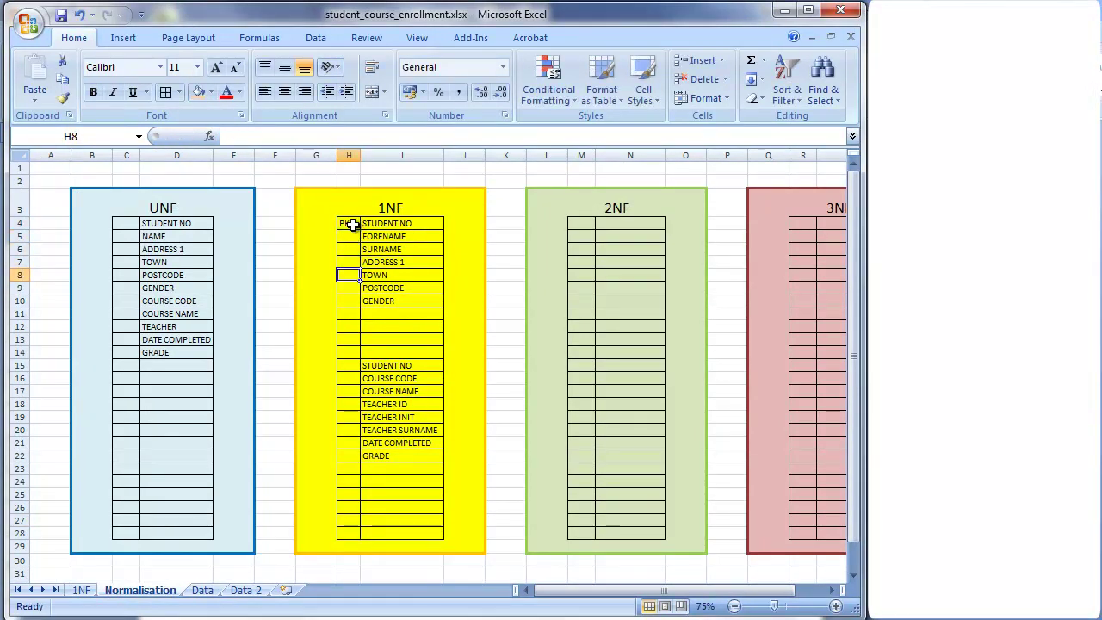
key(Down)
key(Down)
key(Down)
key(Down)
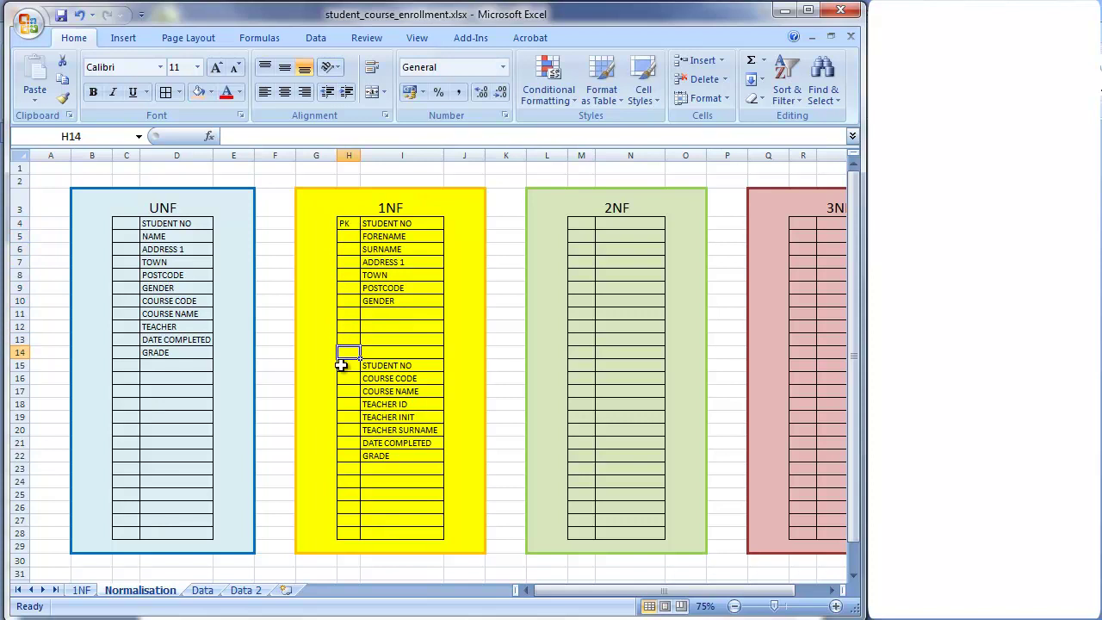
click(218, 593)
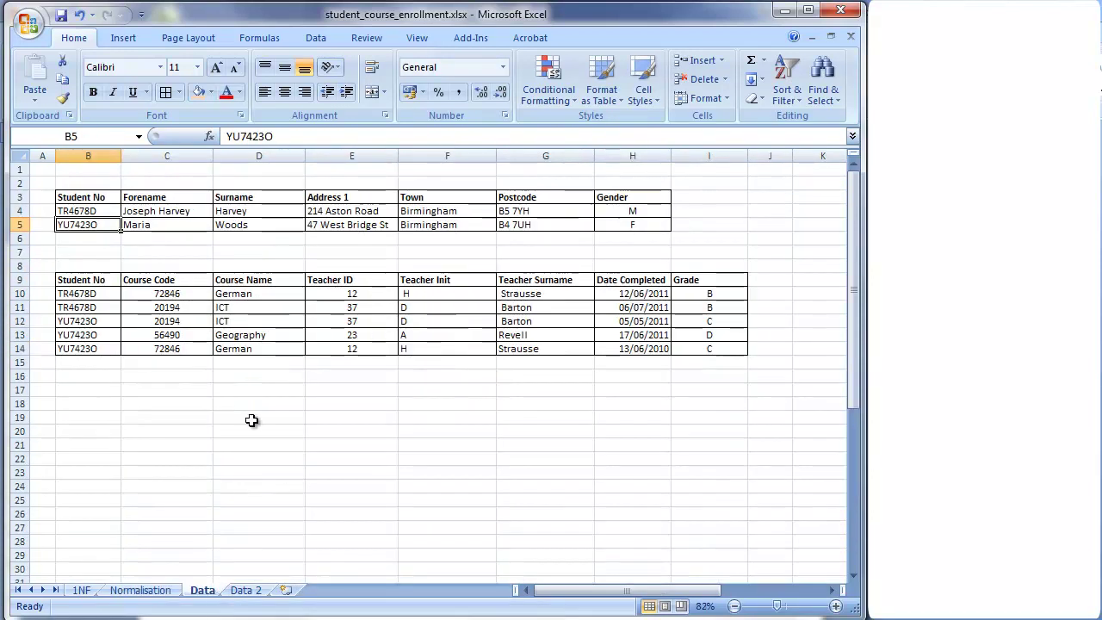
drag(74, 294, 86, 306)
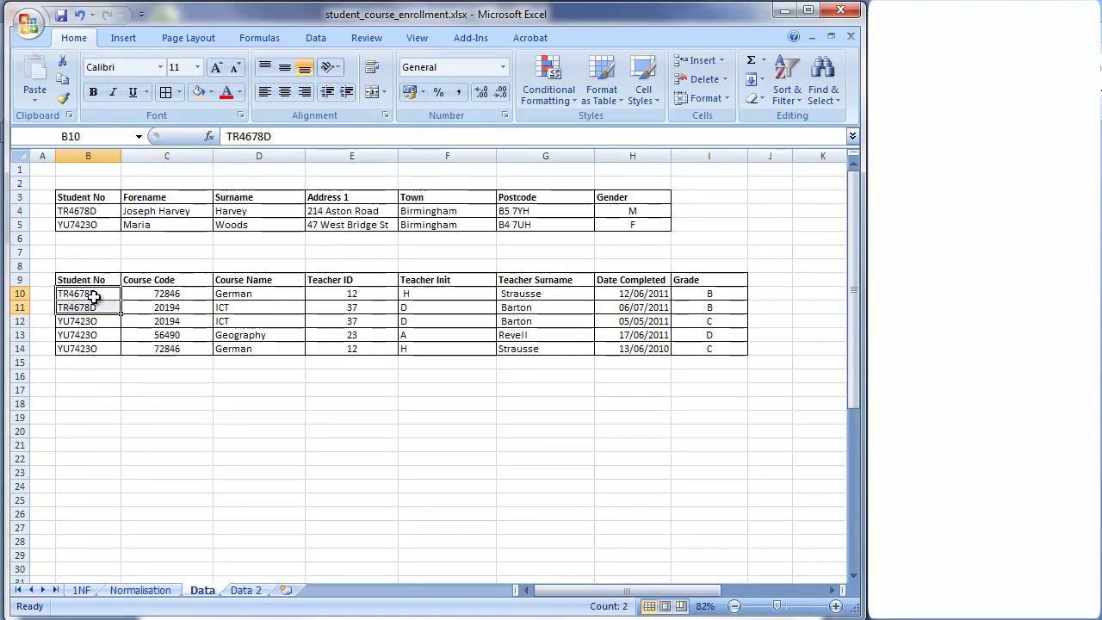
click(172, 373)
drag(81, 291, 92, 300)
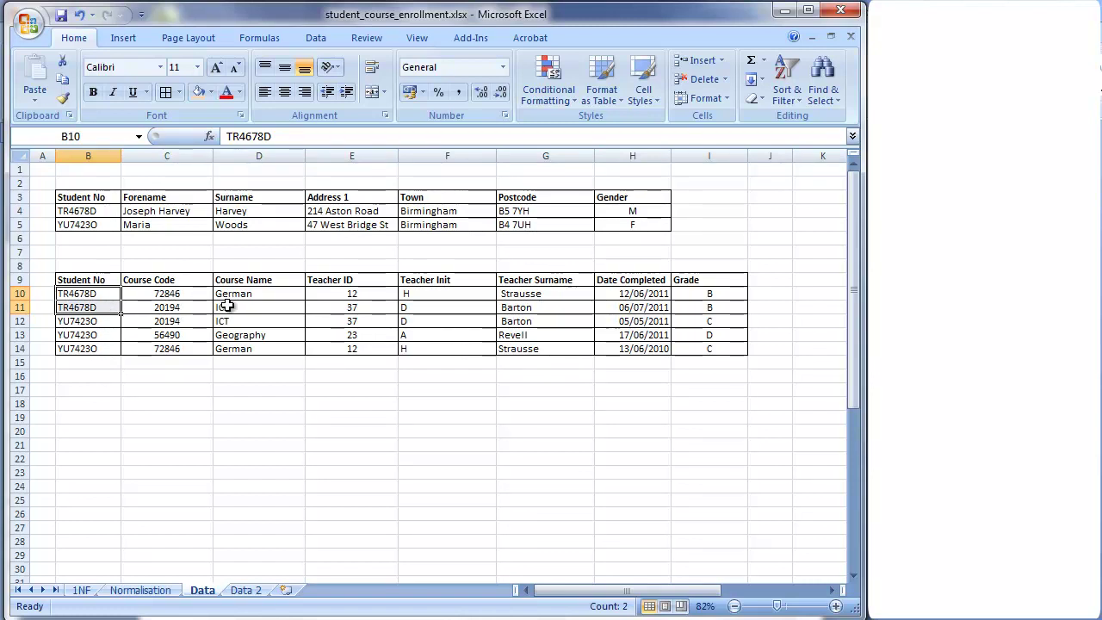
click(189, 294)
click(189, 349)
drag(165, 307, 172, 322)
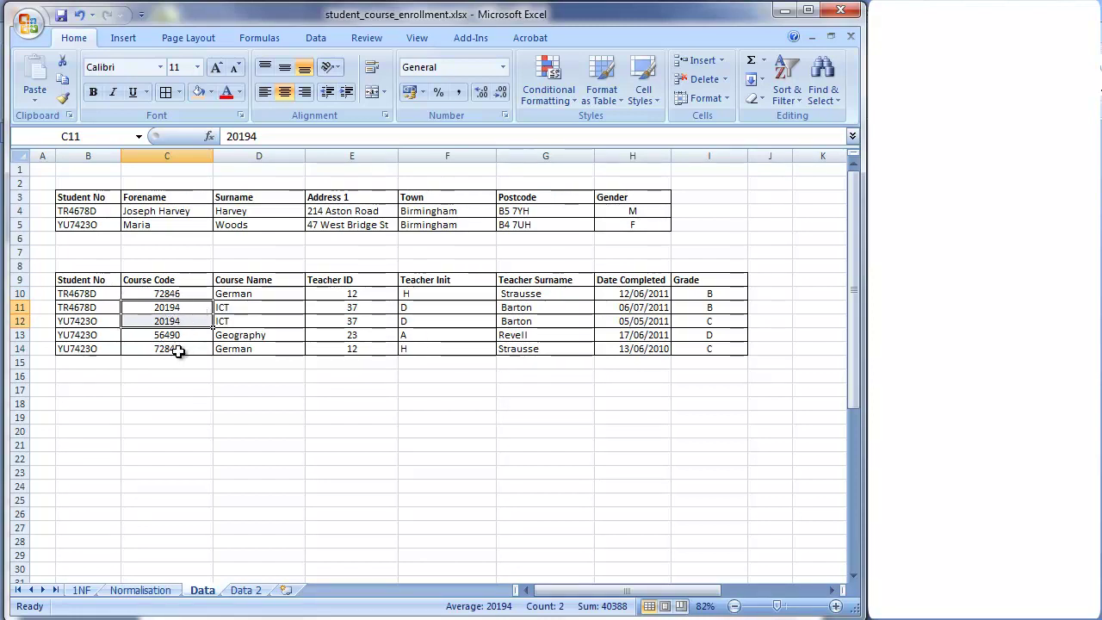
drag(93, 294, 154, 349)
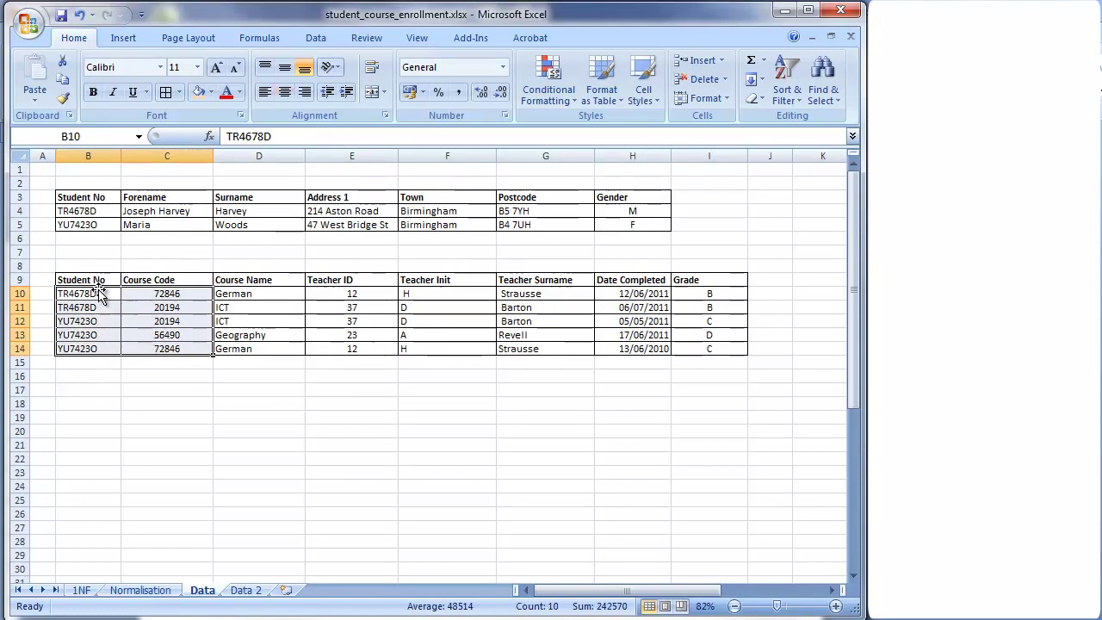
drag(91, 280, 164, 349)
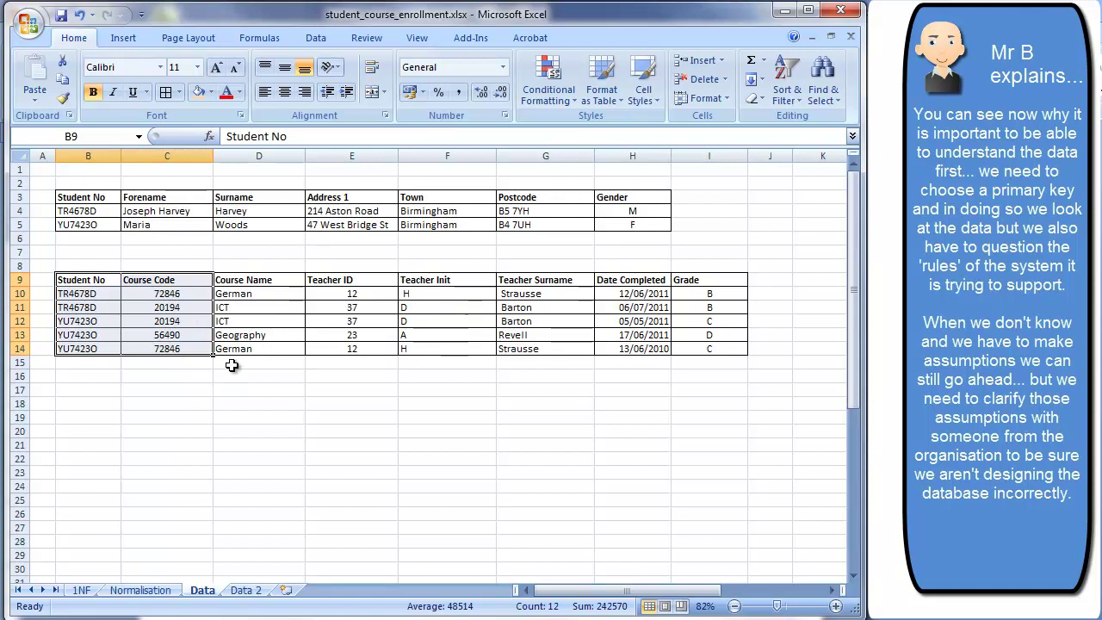
- Highlight each Student No and Course Code pair to confirm none repeat, then return to the Normalisation sheet
drag(92, 285, 167, 348)
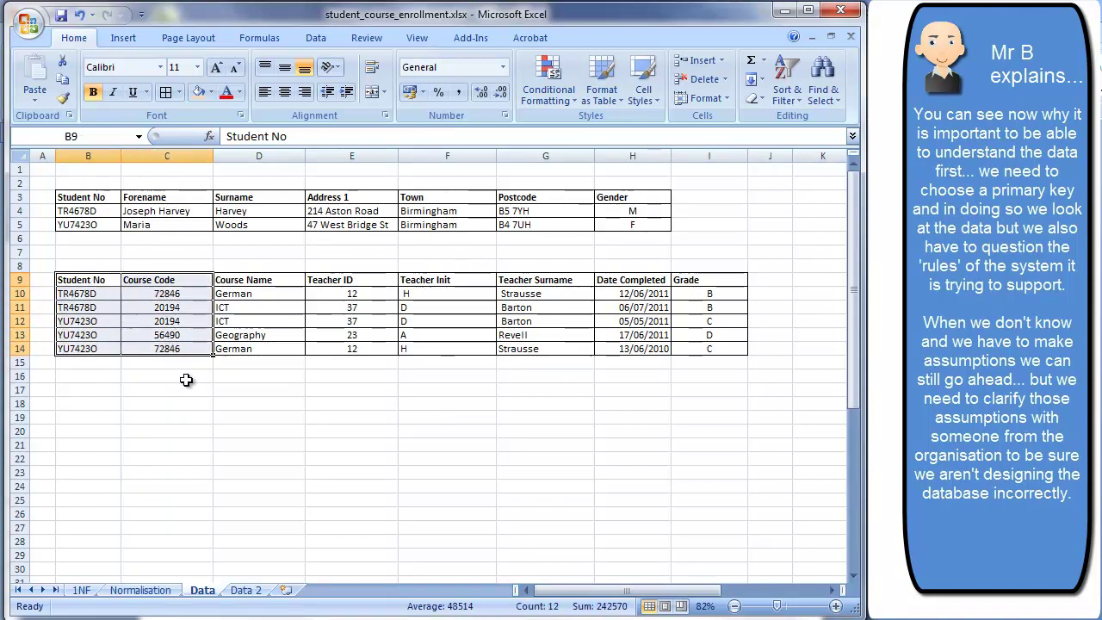
click(183, 376)
drag(95, 296, 148, 305)
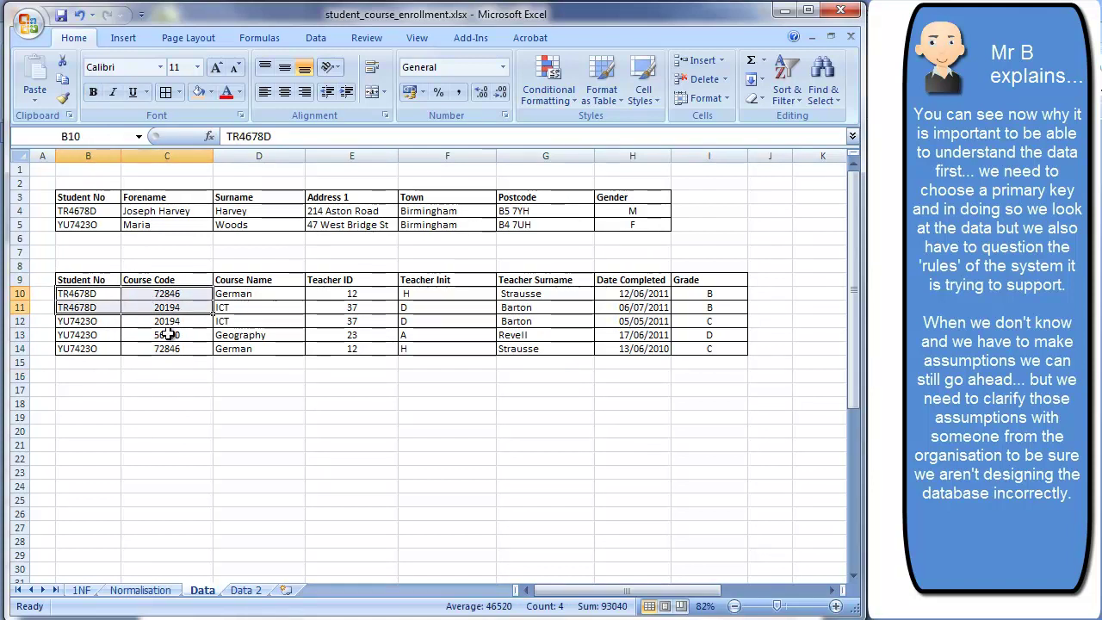
click(110, 349)
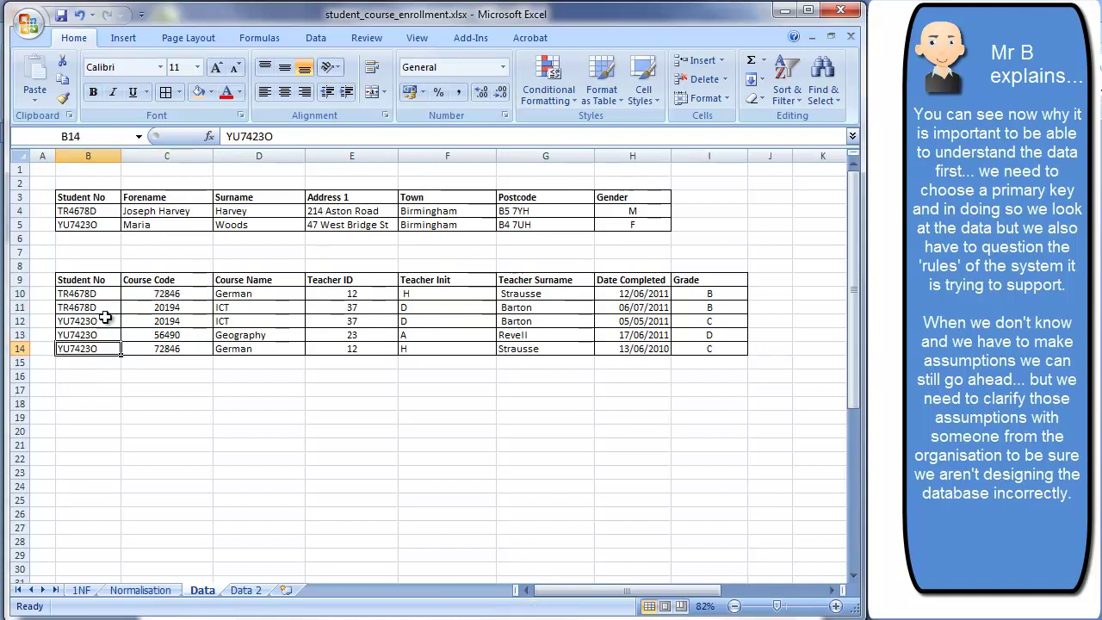
drag(95, 296, 163, 299)
drag(99, 313, 164, 312)
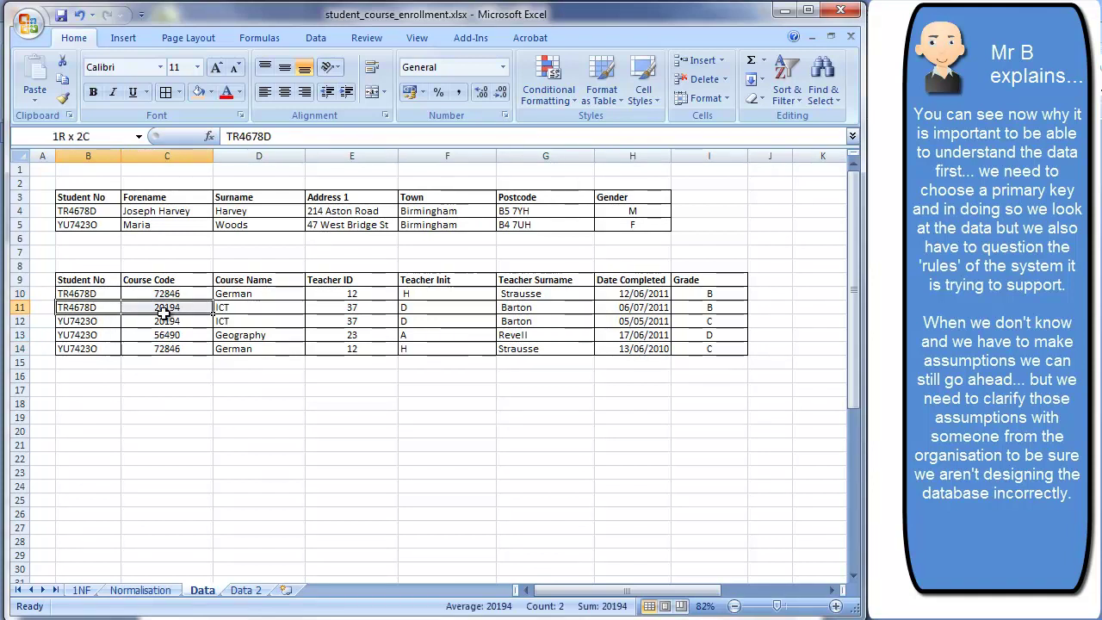
drag(95, 321, 166, 349)
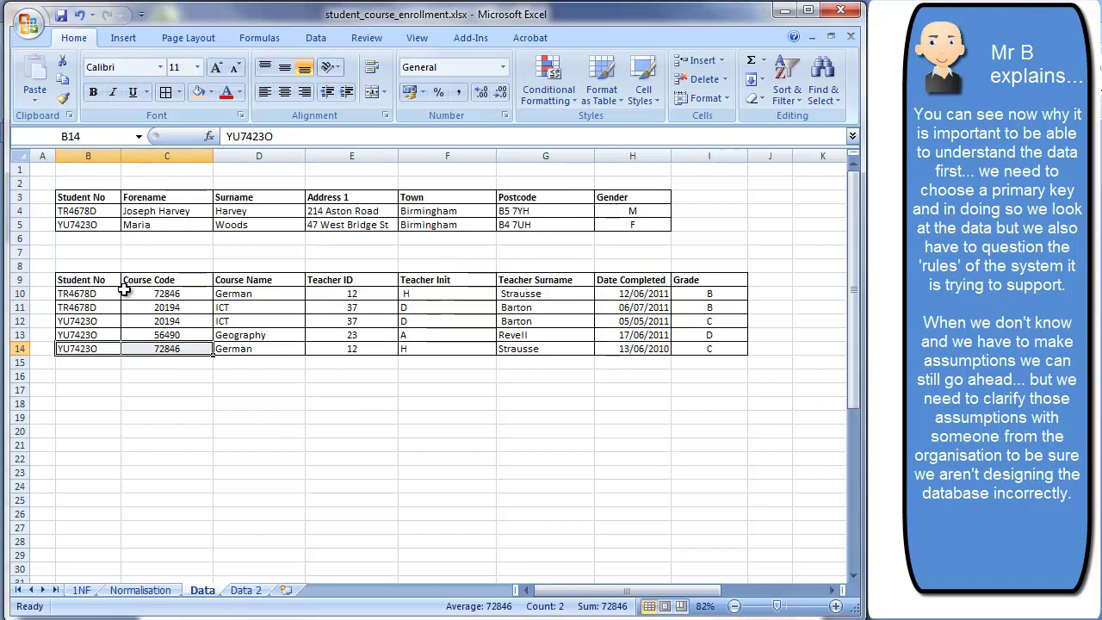
click(140, 590)
- Enter PK in H15 and H16 beside STUDENT NO and COURSE CODE in the second 1NF table
click(352, 366)
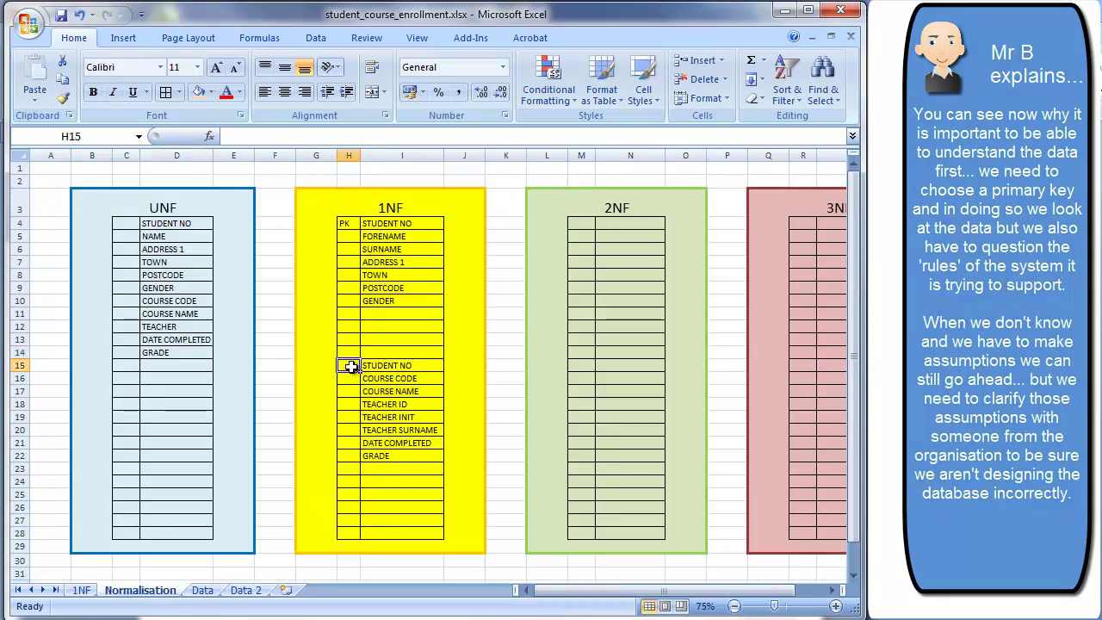
text(PK)
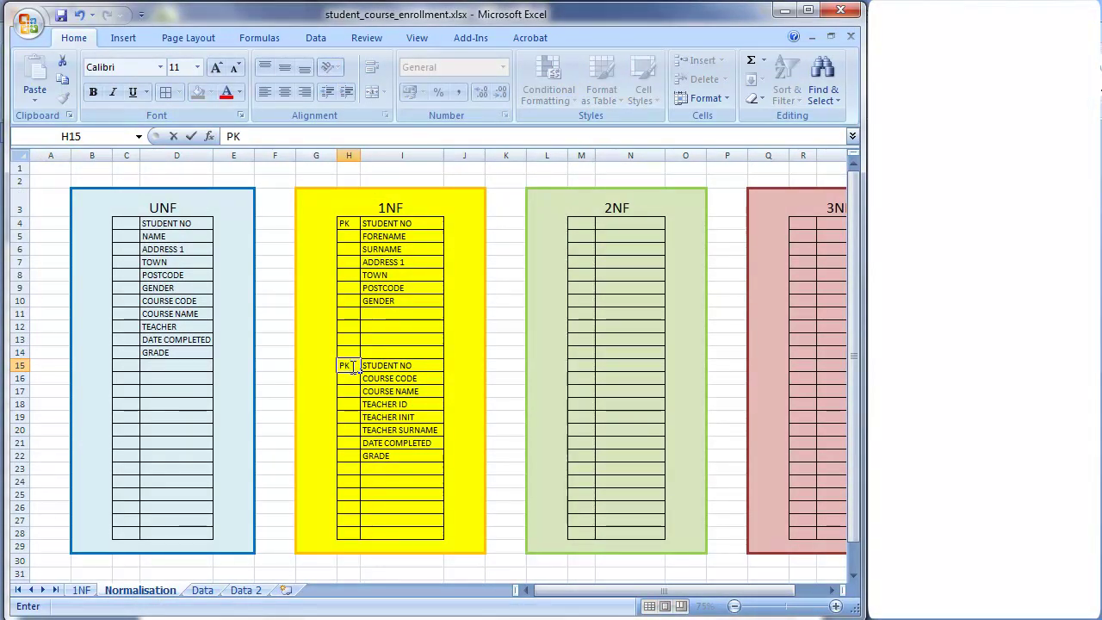
key(Return)
text(PK)
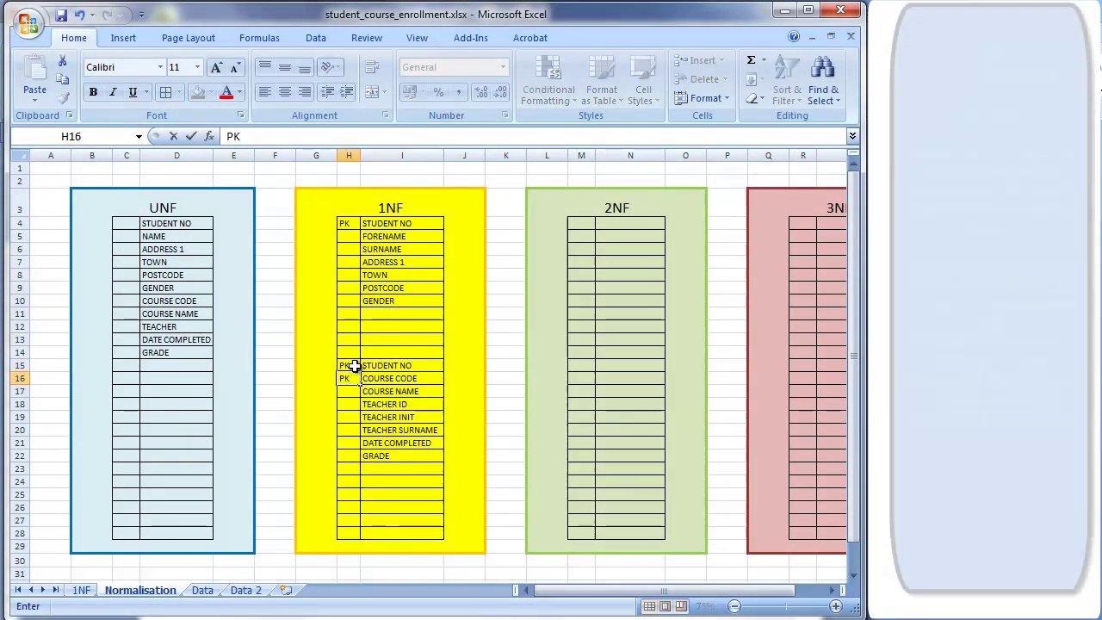
- Recheck the Student No and Course Code columns on the Data sheet and verify the COURSE CODE PK mark
click(202, 590)
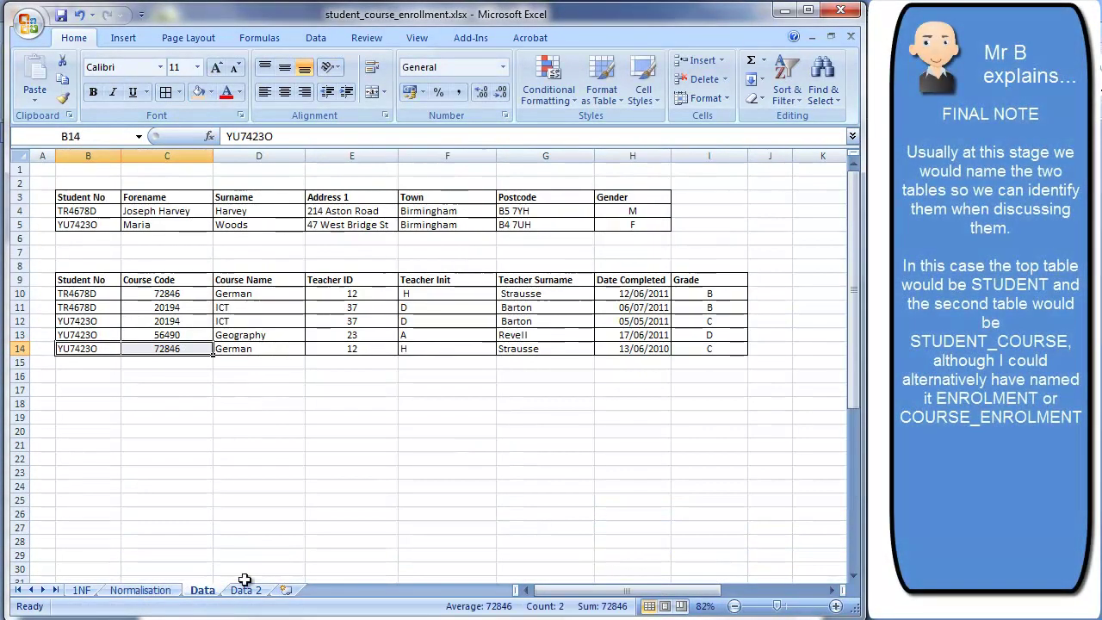
click(291, 429)
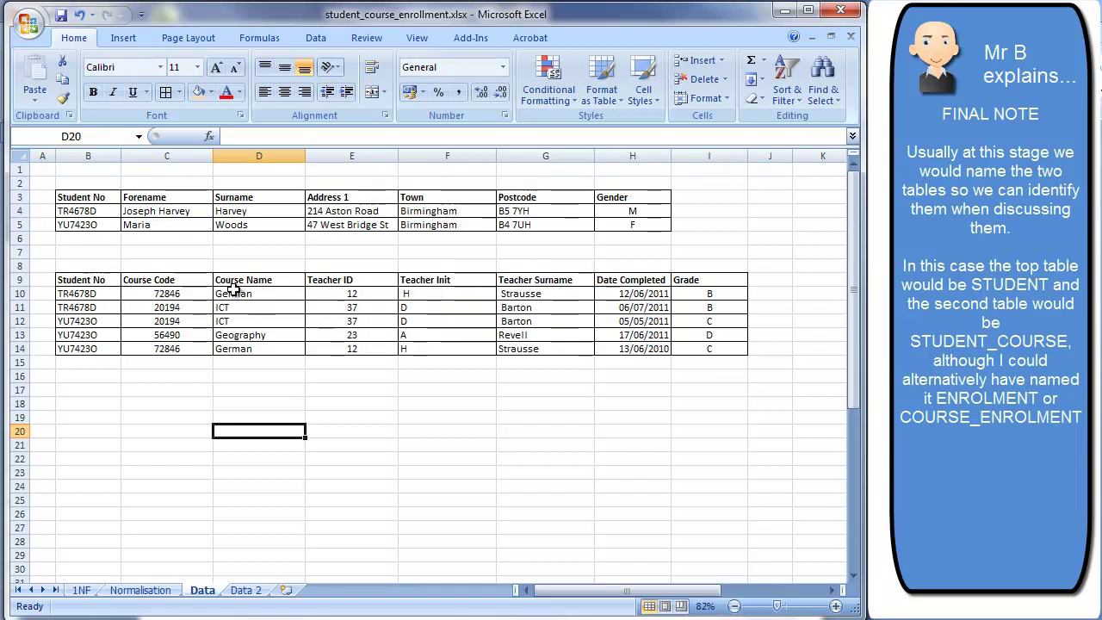
drag(117, 281, 163, 350)
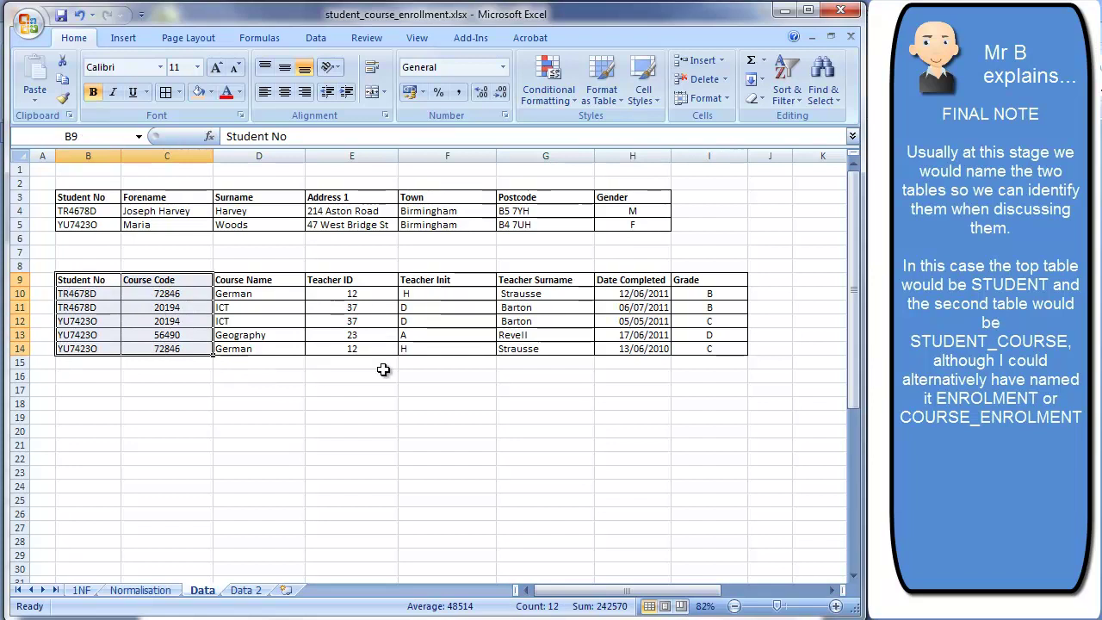
click(292, 393)
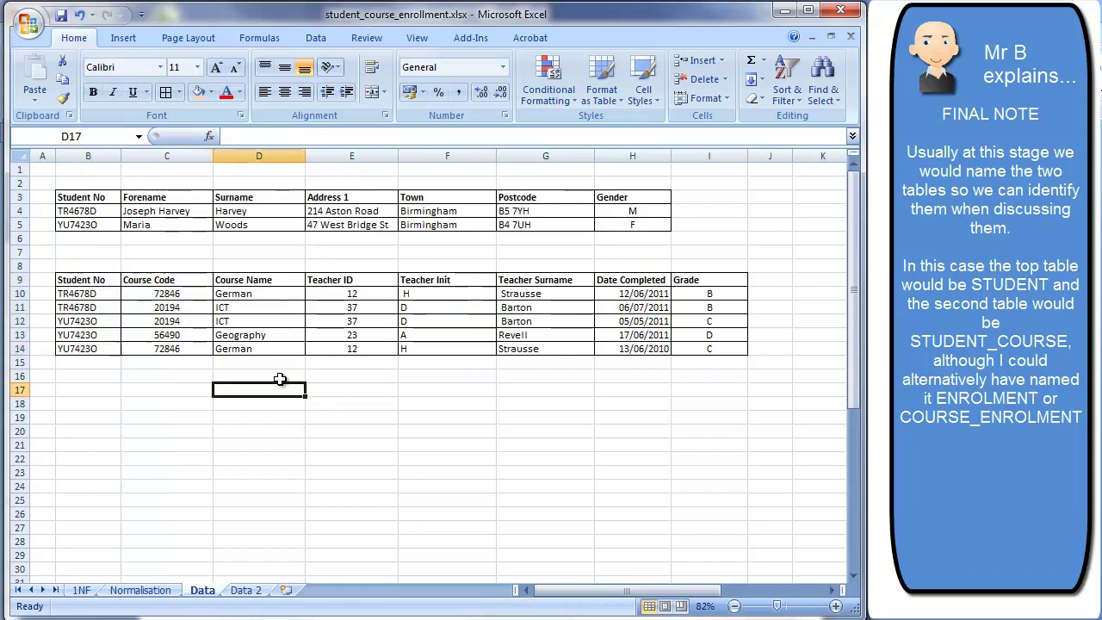
click(141, 590)
click(347, 378)
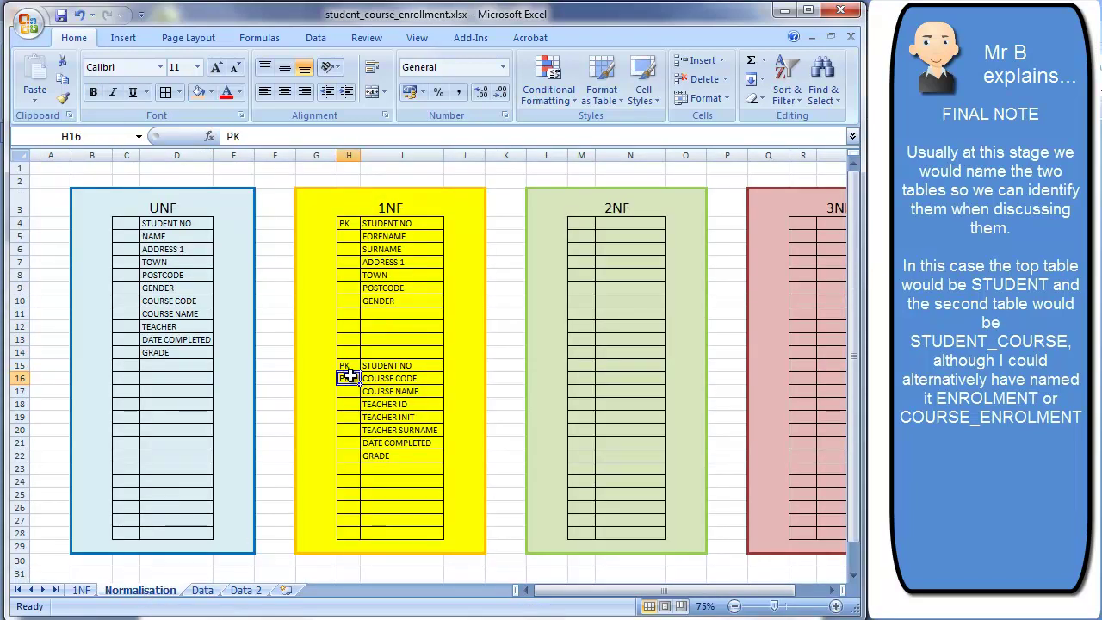
click(82, 591)
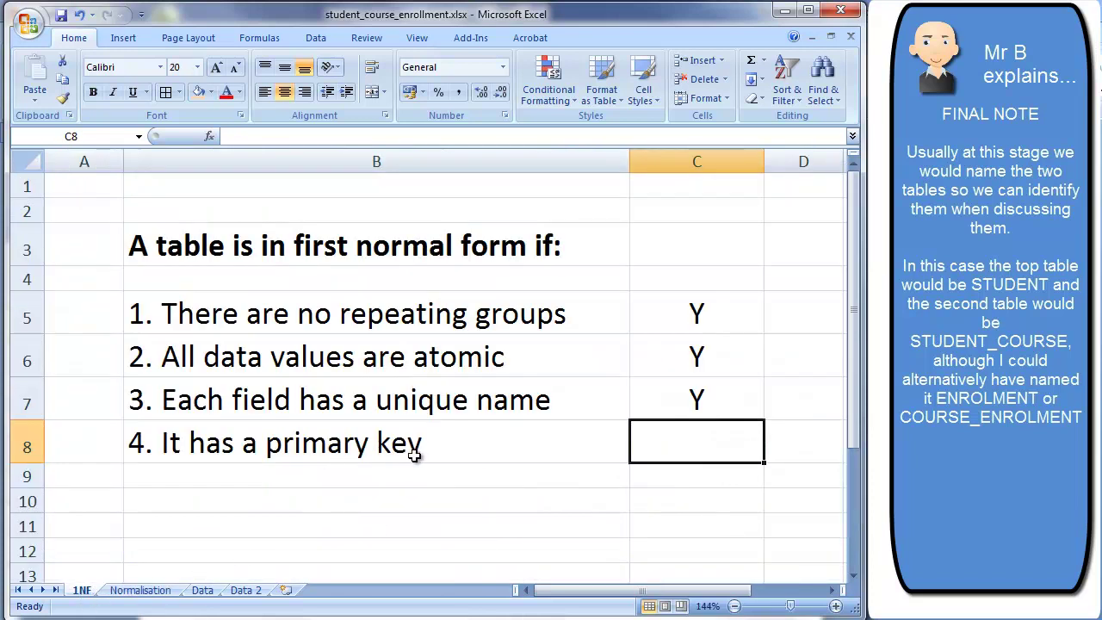
- Enter Y in C8 beside rule 4, 'It has a primary key'
text(Y)
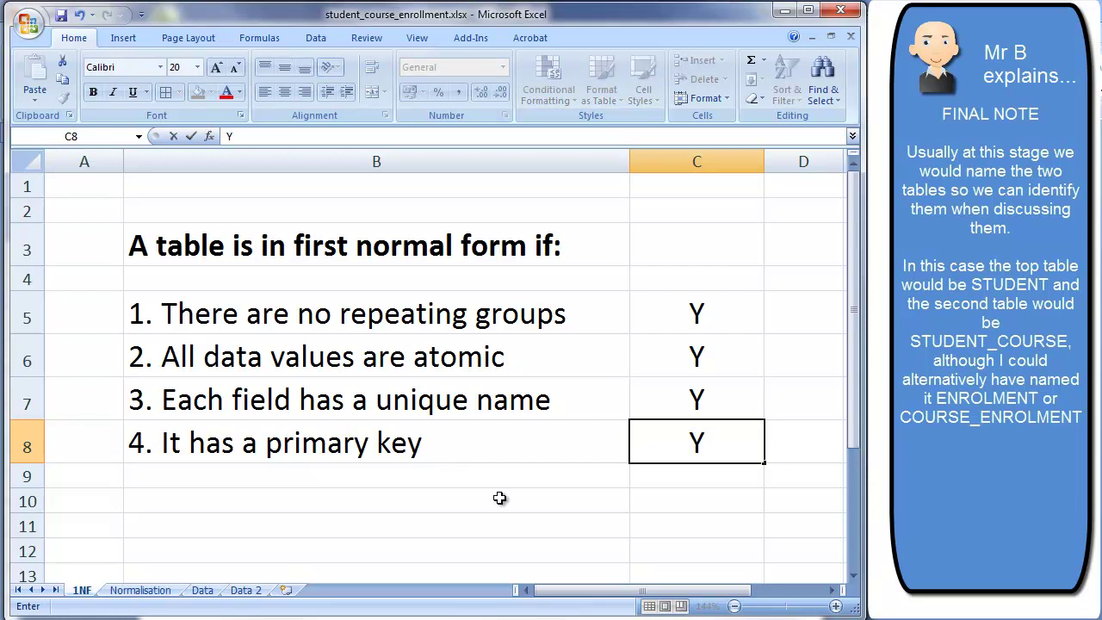
key(Return)
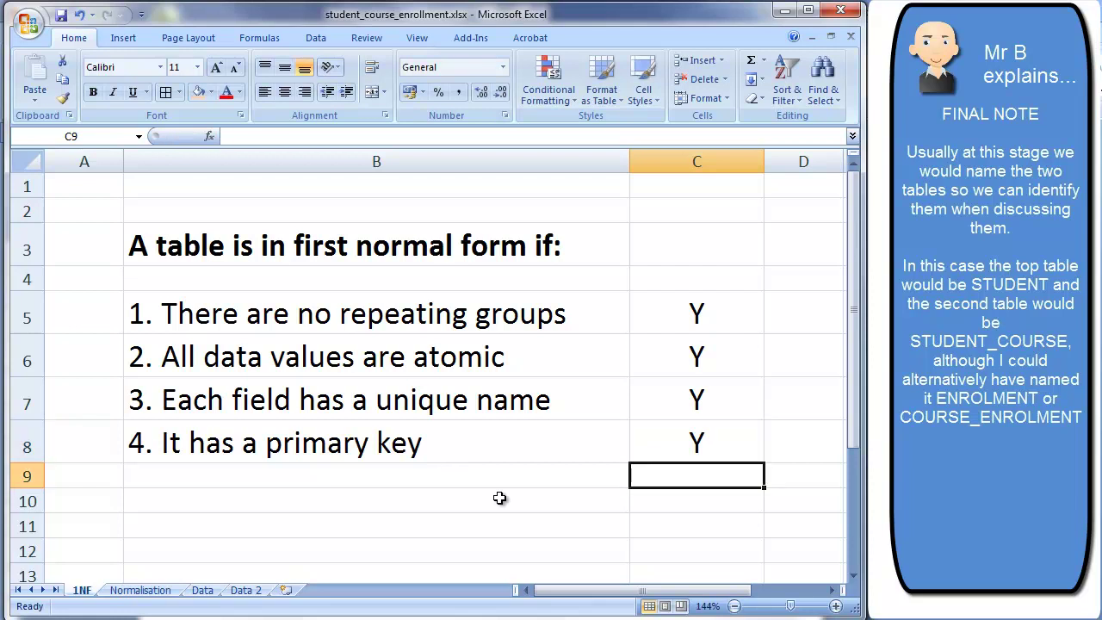